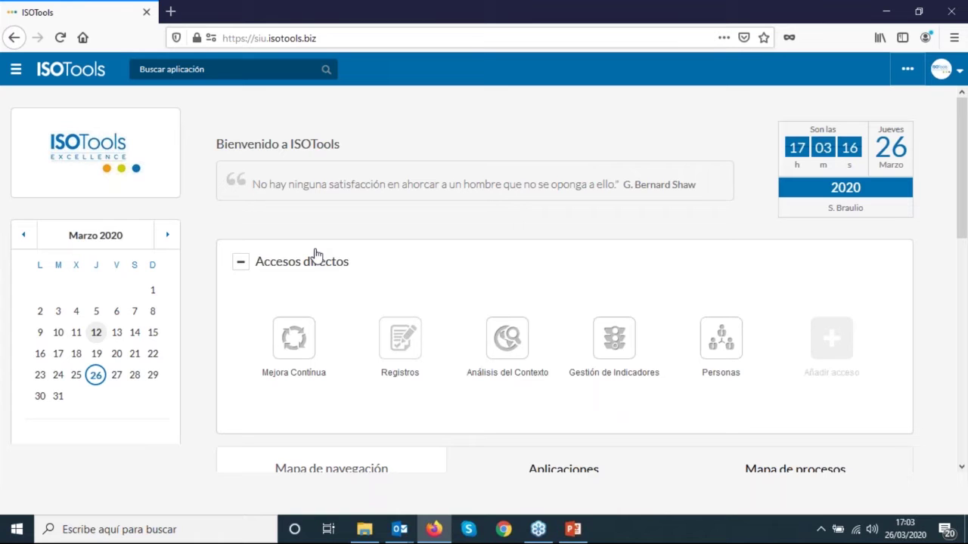
Select 12 March 2020 in the home page calendar and view that day's entries.
scroll(315, 254, "down", 2)
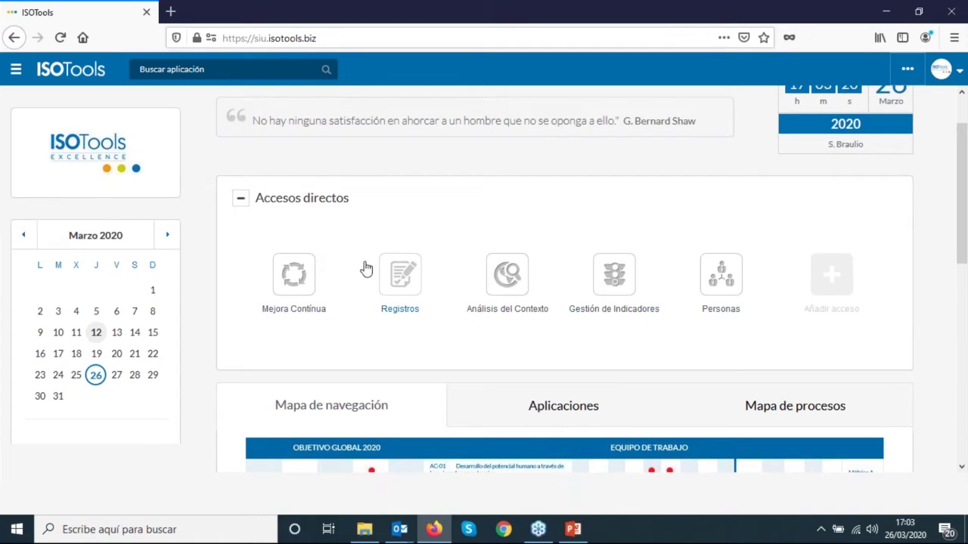
scroll(430, 274, "up", 2)
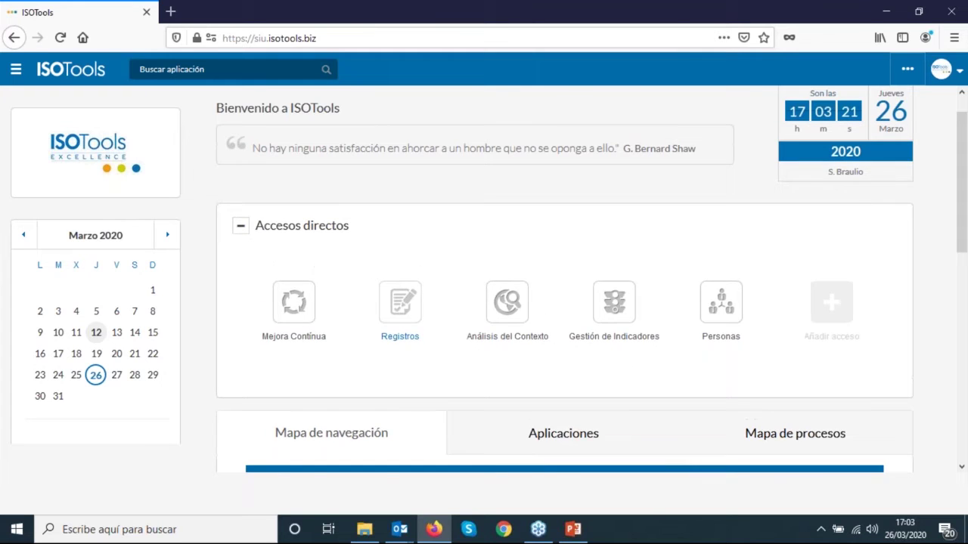
scroll(408, 303, "up", 1)
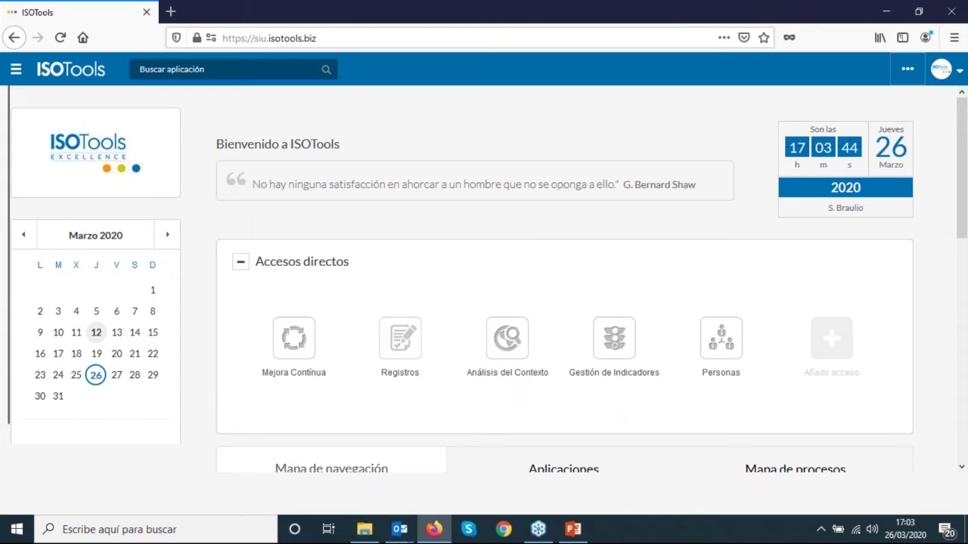
left_click(97, 339)
scroll(97, 337, "down", 1)
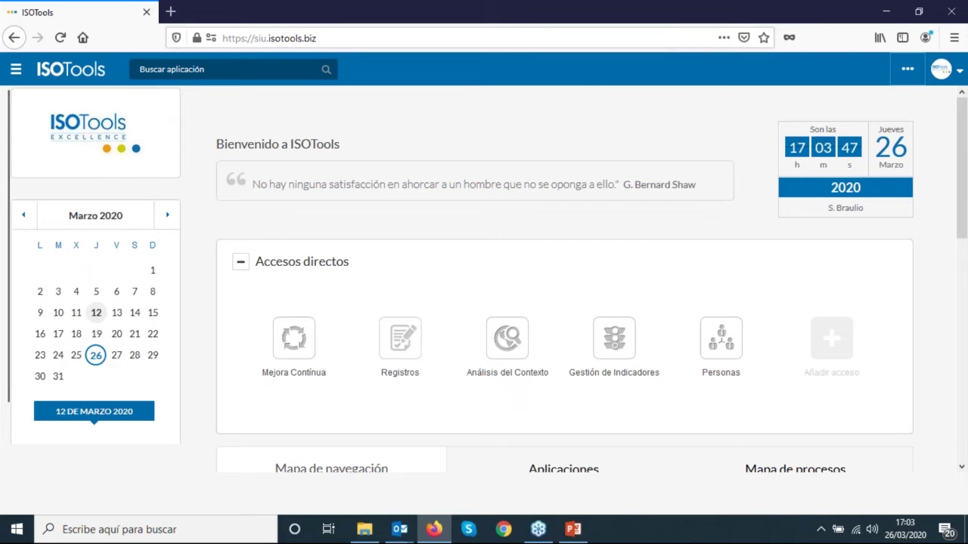
scroll(117, 335, "down", 2)
scroll(114, 337, "up", 4)
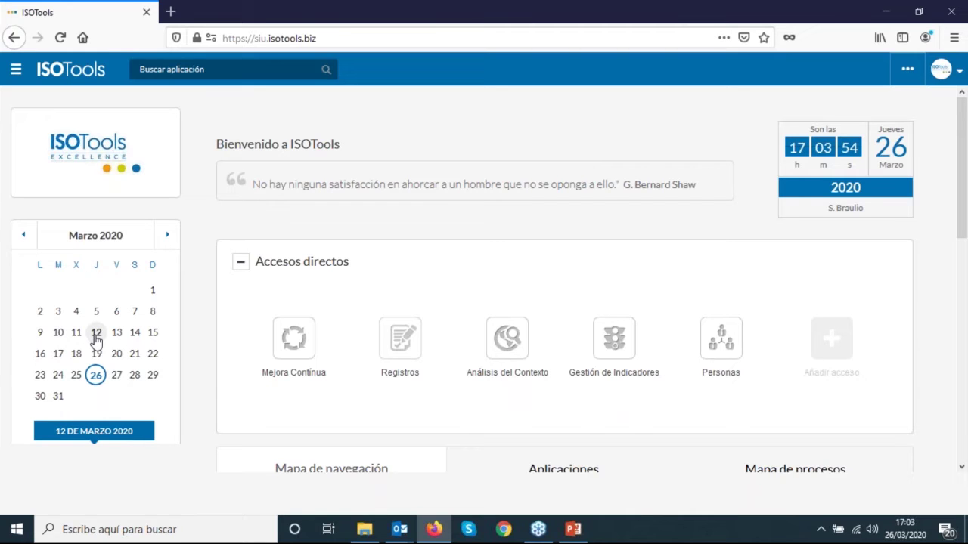
Find and open the Agenda de Actividades application, and review the overdue tasks under Tareas propias.
left_click(199, 69)
type("agen")
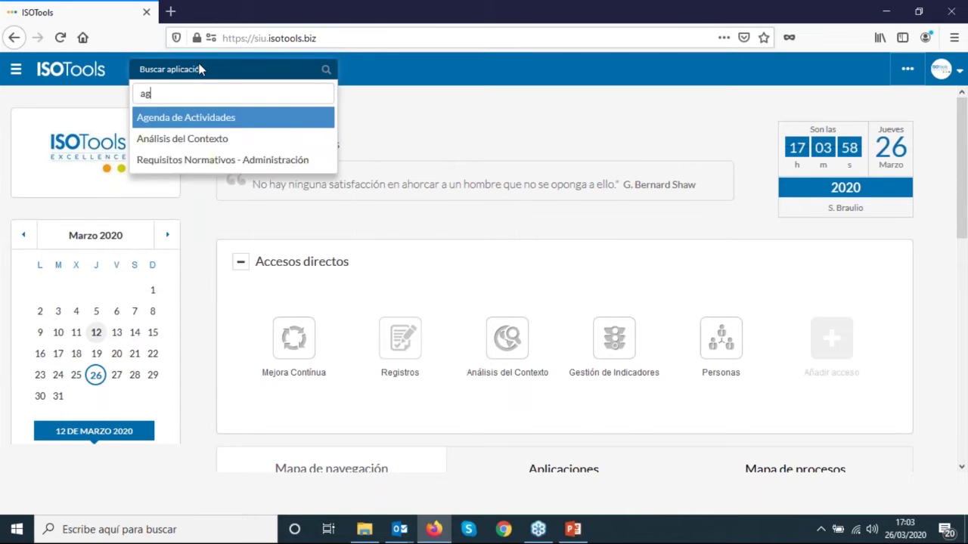
left_click(223, 120)
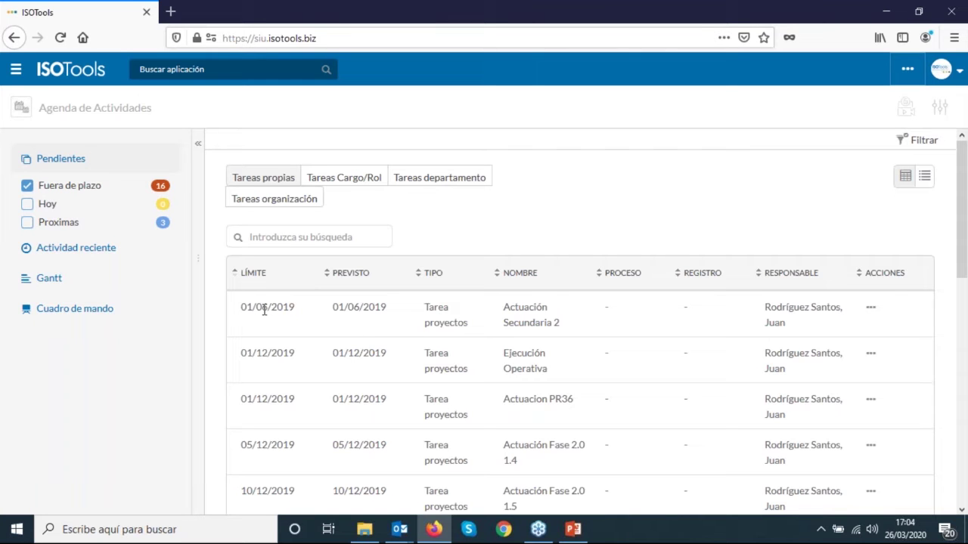
scroll(262, 313, "down", 2)
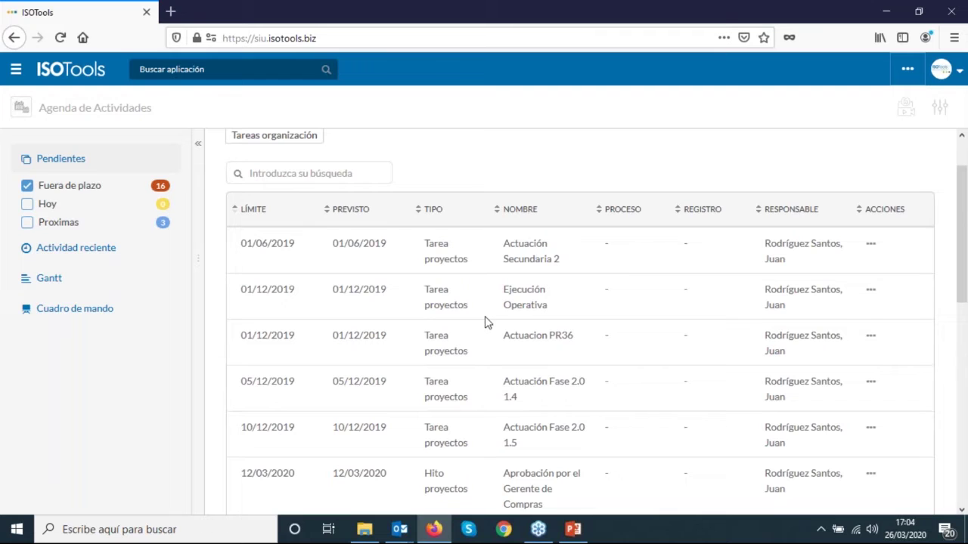
scroll(486, 319, "up", 2)
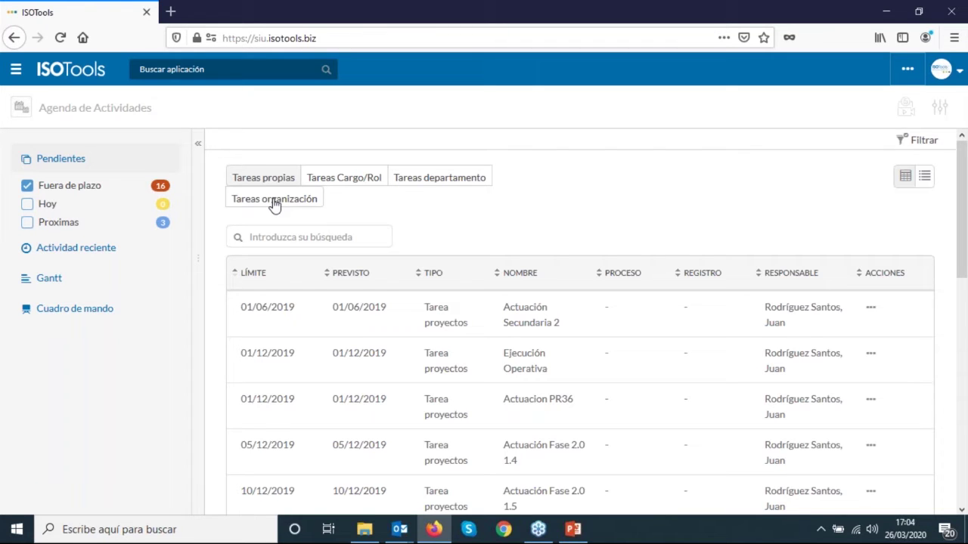
scroll(568, 360, "down", 2)
scroll(360, 408, "up", 2)
Open the Cuadro de mando of the activity agenda and examine its pending-activity summary and charts.
left_click(57, 308)
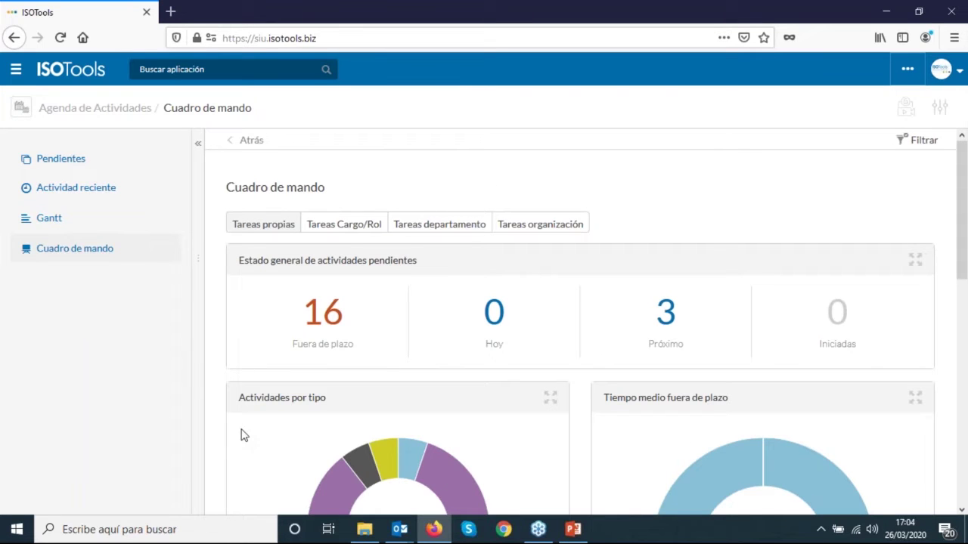
scroll(330, 357, "down", 2)
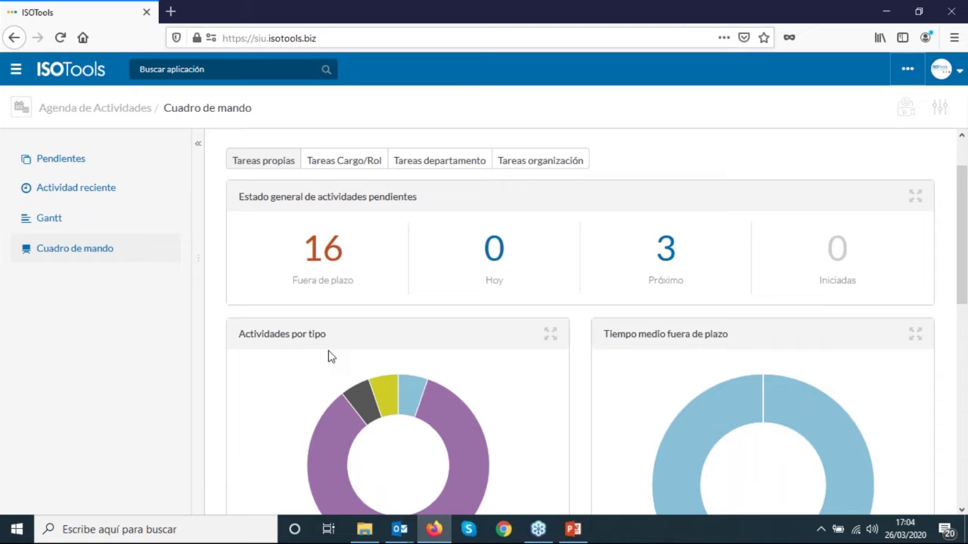
scroll(655, 403, "down", 3)
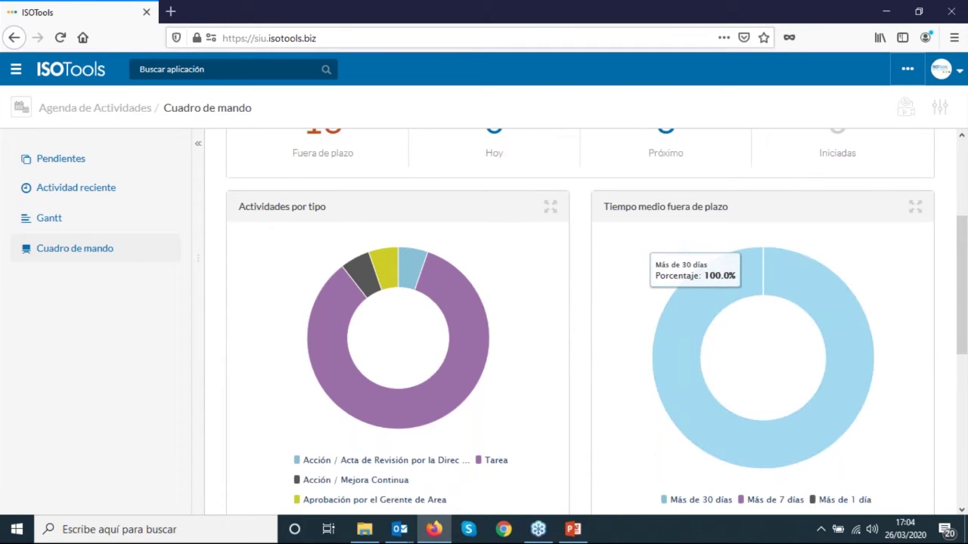
scroll(635, 287, "up", 3)
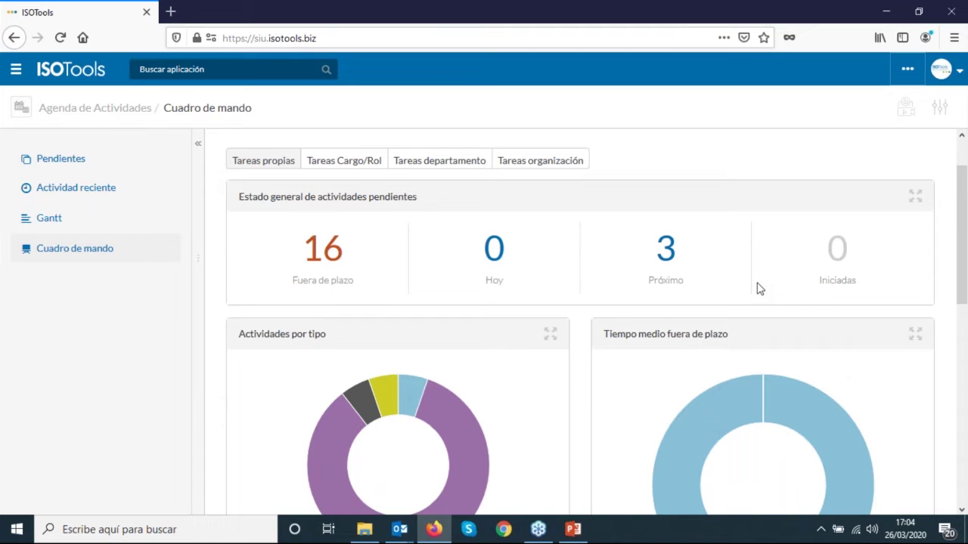
scroll(526, 257, "down", 3)
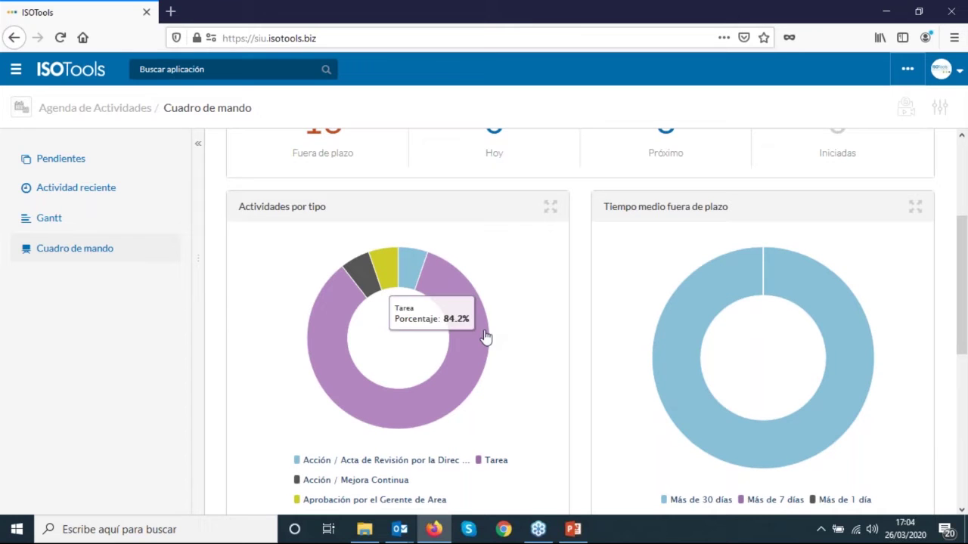
scroll(486, 333, "down", 2)
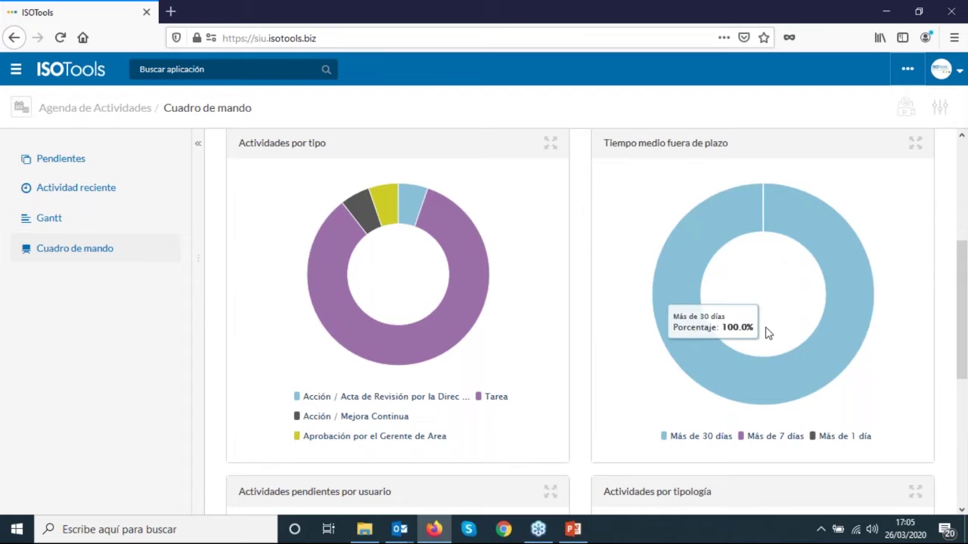
scroll(767, 333, "down", 5)
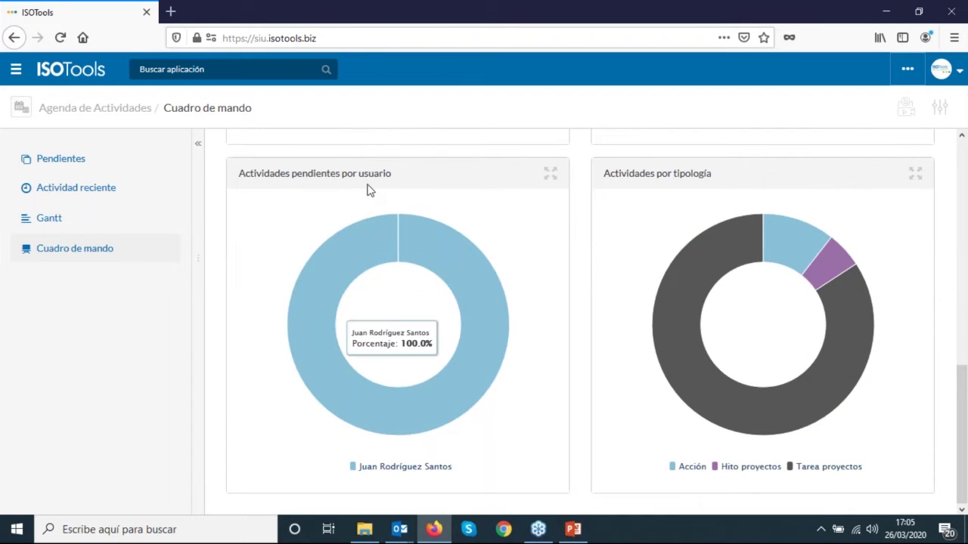
Enlarge the Actividades pendientes por usuario chart and check the details and available actions of the first listed activity.
left_click(549, 173)
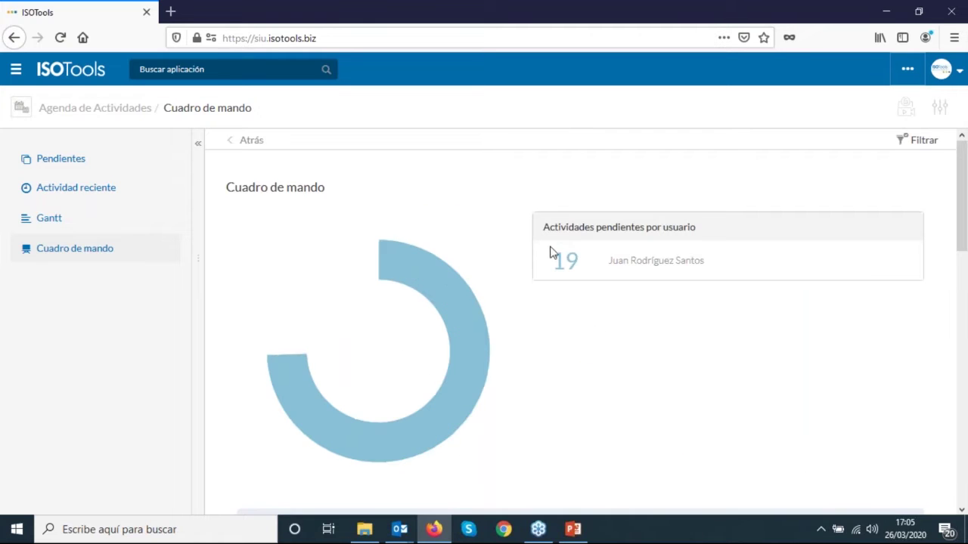
scroll(670, 264, "down", 5)
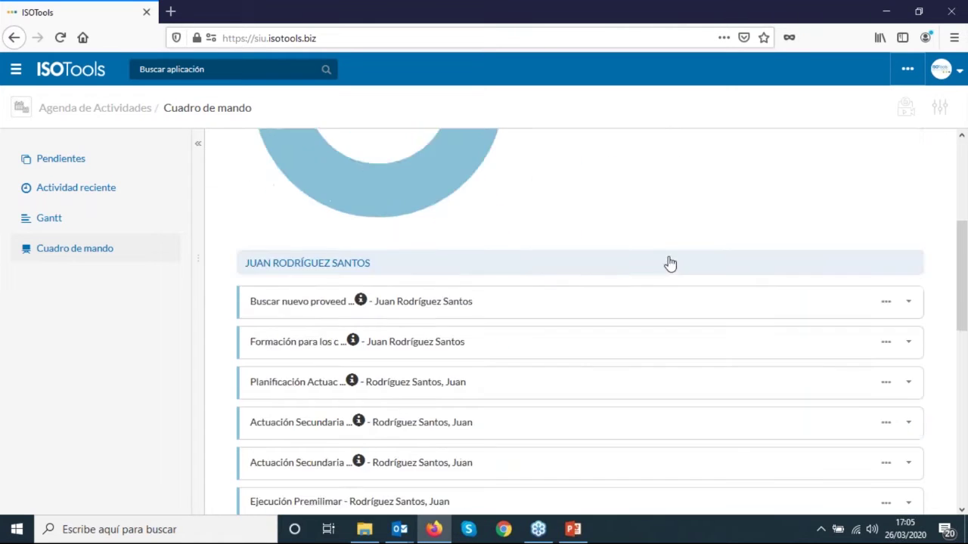
left_click(909, 184)
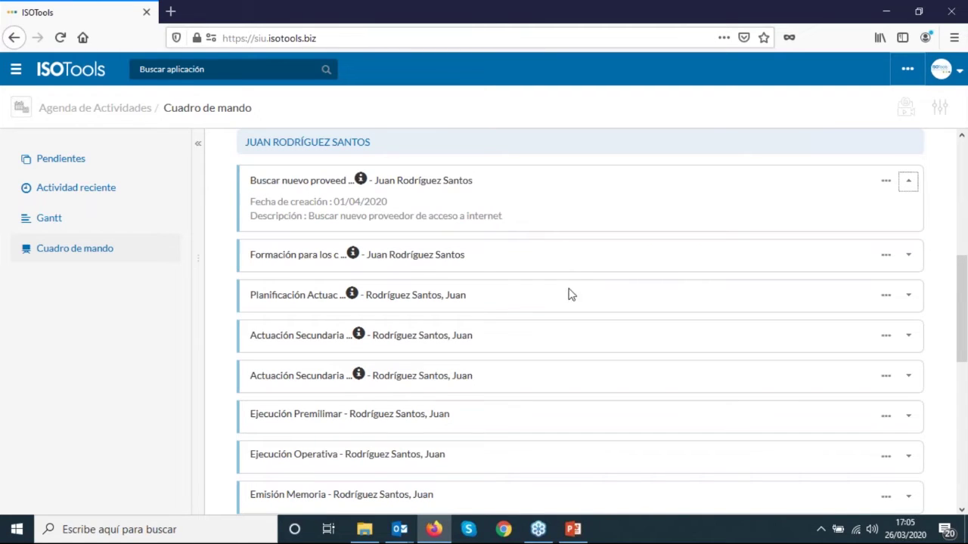
left_click(885, 184)
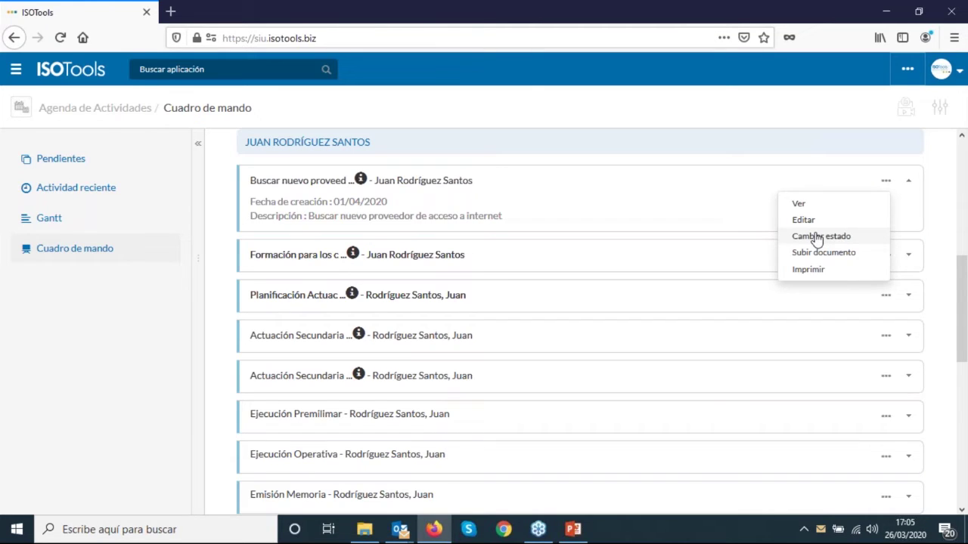
left_click(685, 216)
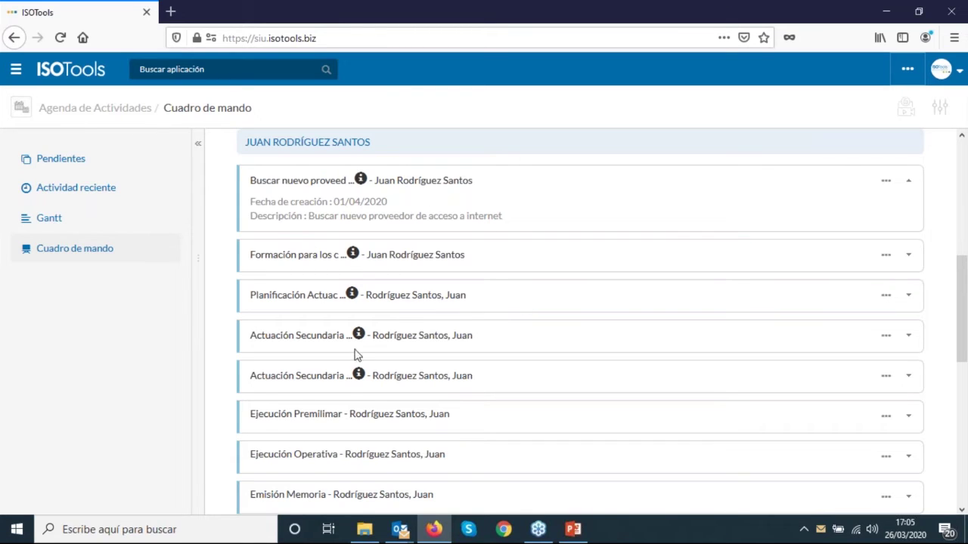
Return to the home page and examine the Mapa de navegación matrix of goals, strategies, objectives and teams.
left_click(86, 76)
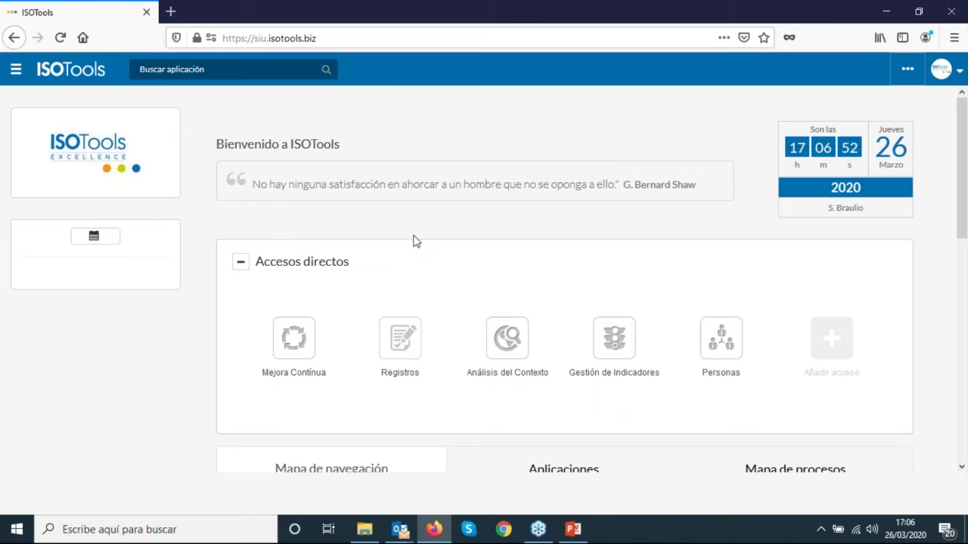
scroll(639, 219, "down", 1)
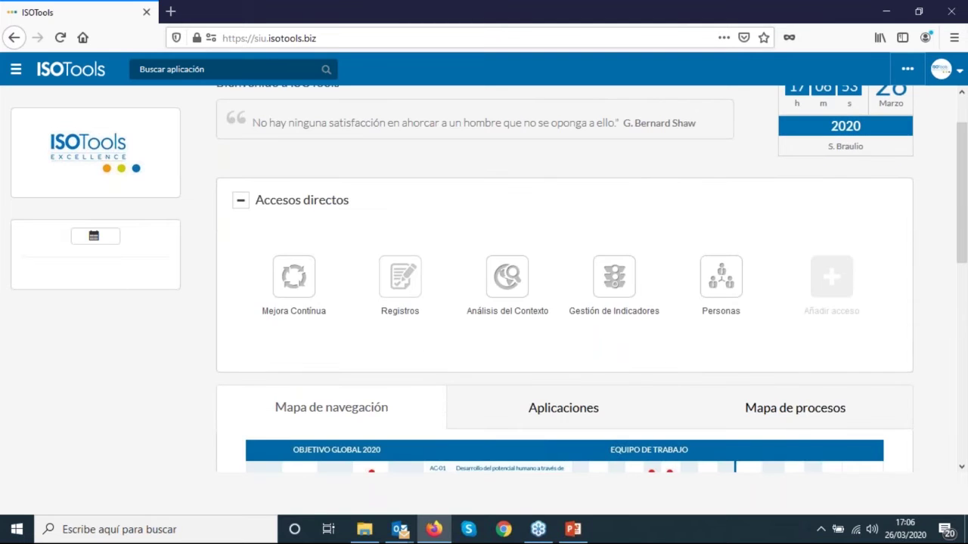
scroll(629, 225, "down", 4)
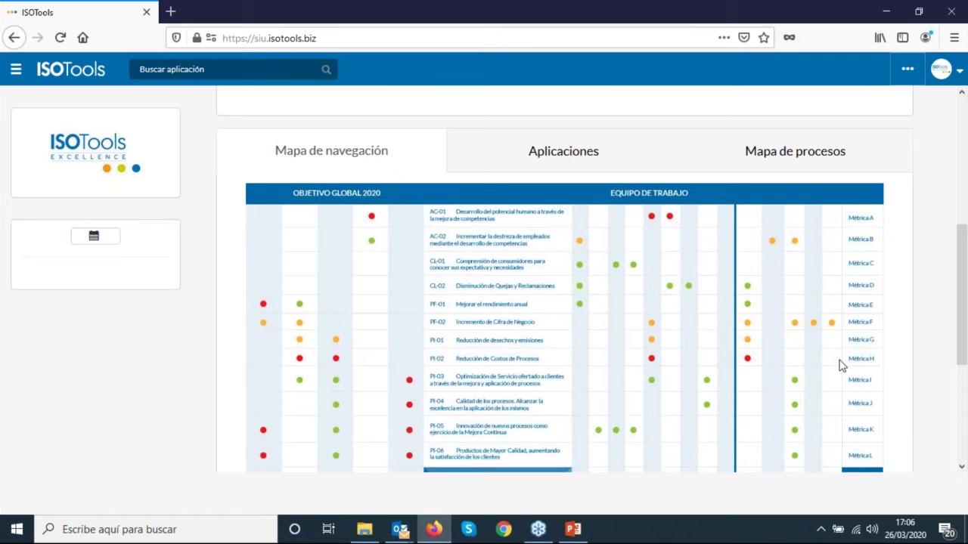
scroll(964, 355, "down", 2)
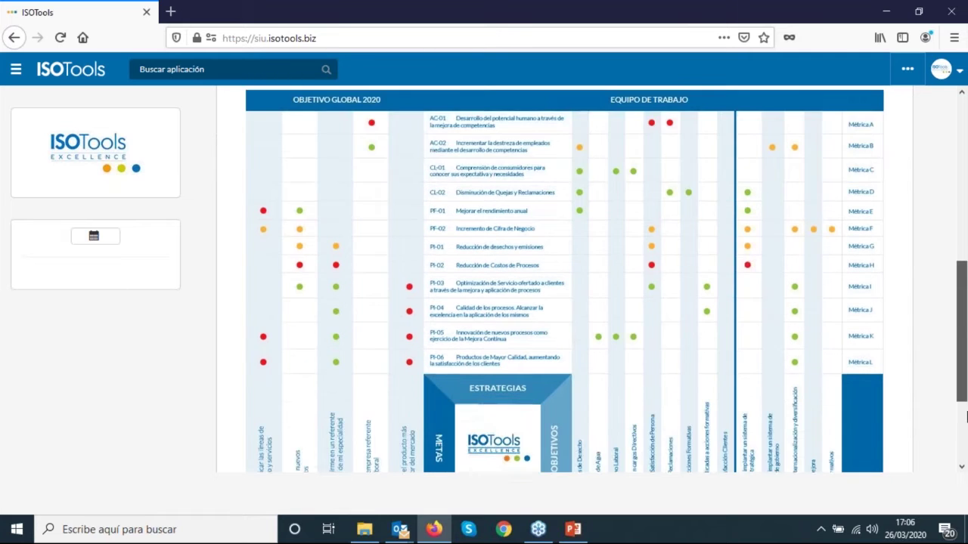
scroll(966, 416, "down", 3)
scroll(967, 404, "up", 1)
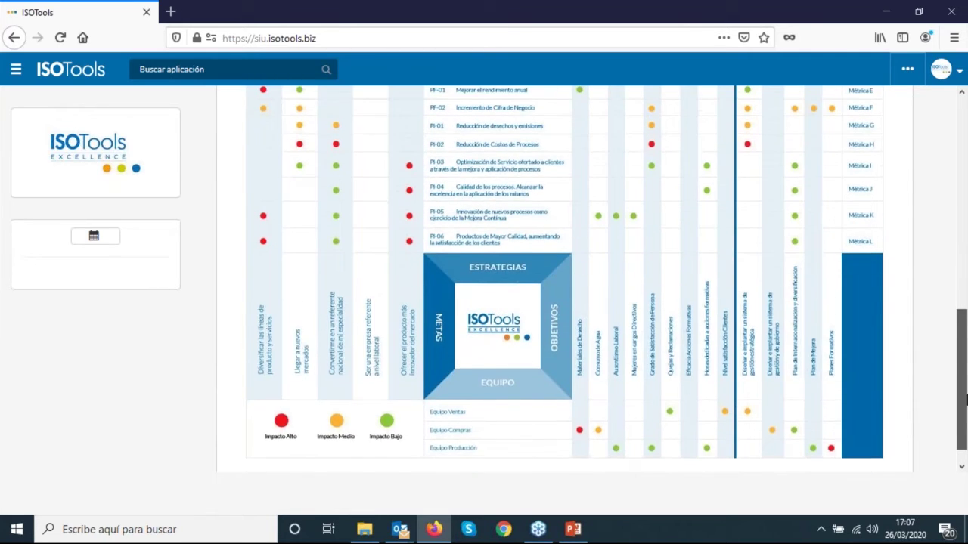
scroll(965, 356, "up", 1)
scroll(965, 355, "up", 3)
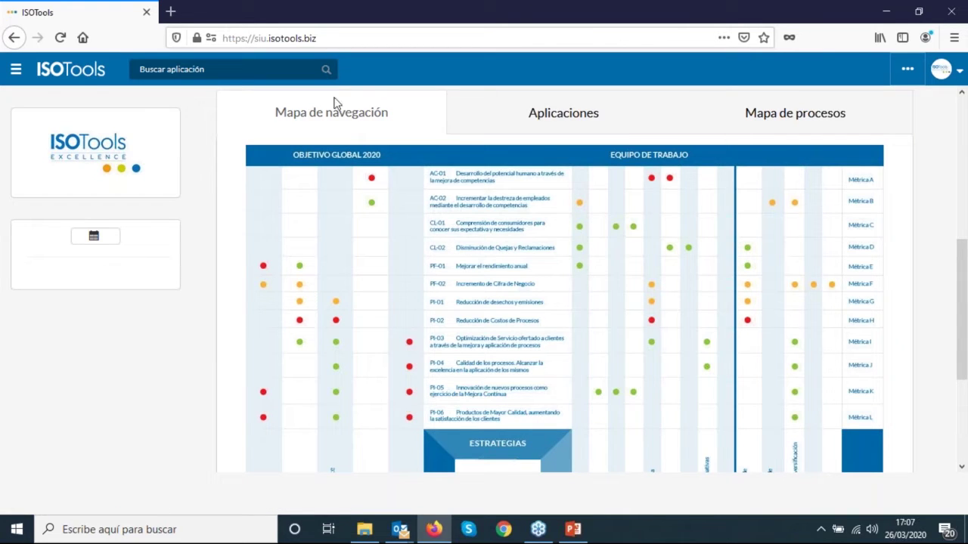
left_click_drag(964, 335, 965, 349)
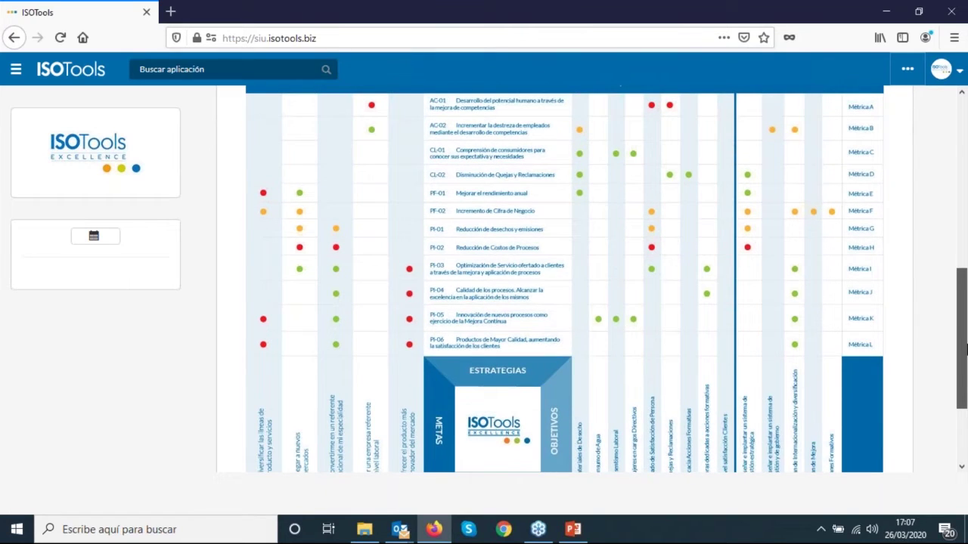
left_click_drag(966, 348, 965, 314)
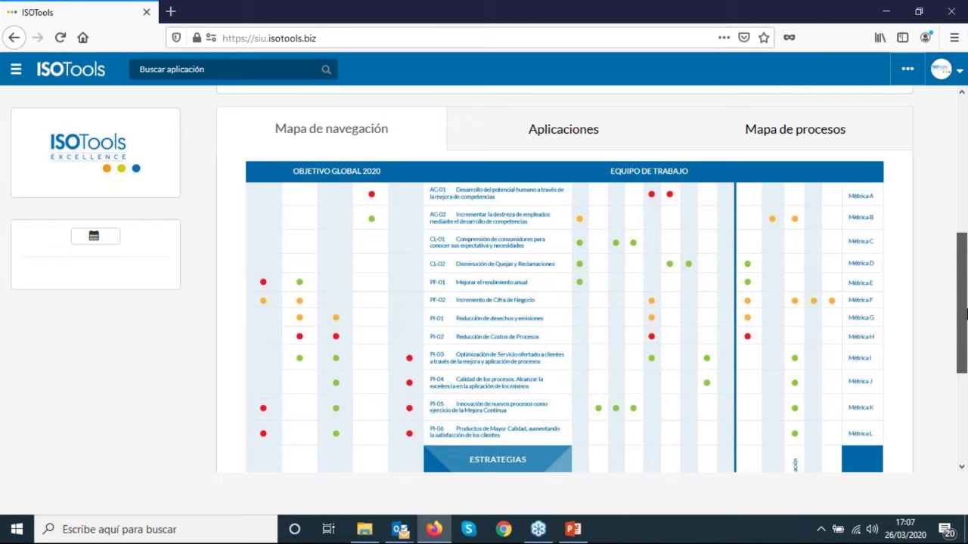
left_click_drag(965, 318, 964, 415)
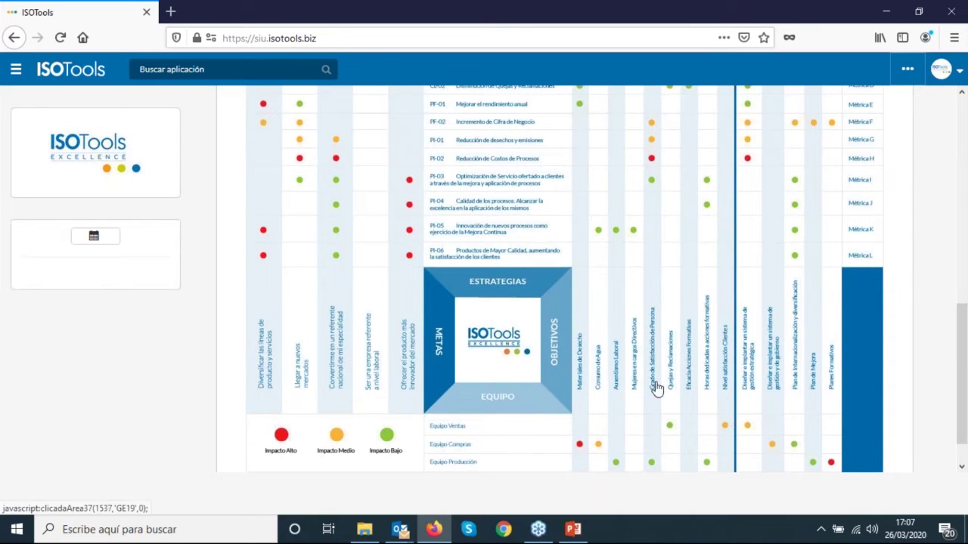
left_click_drag(963, 414, 962, 354)
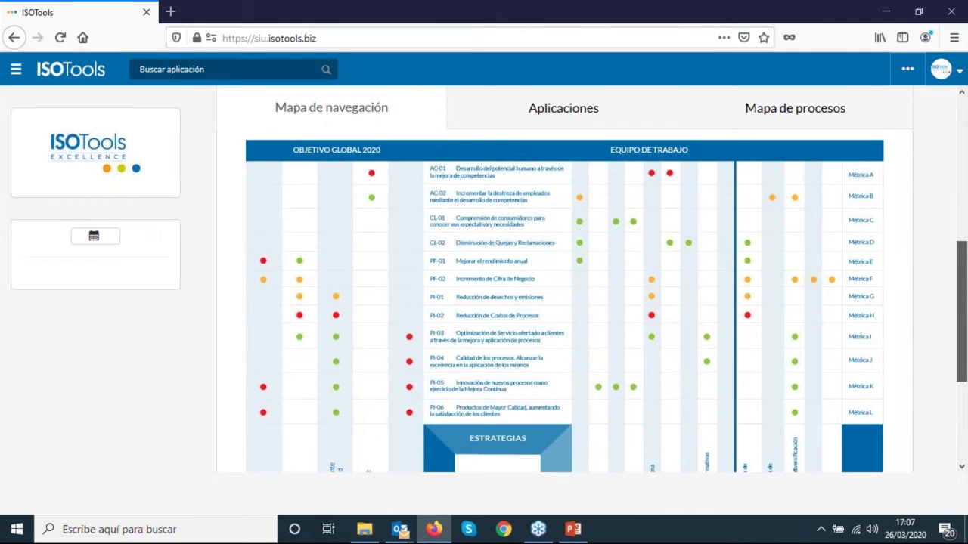
Show the Aplicaciones overview on the home page and look through the available applications.
left_click(563, 107)
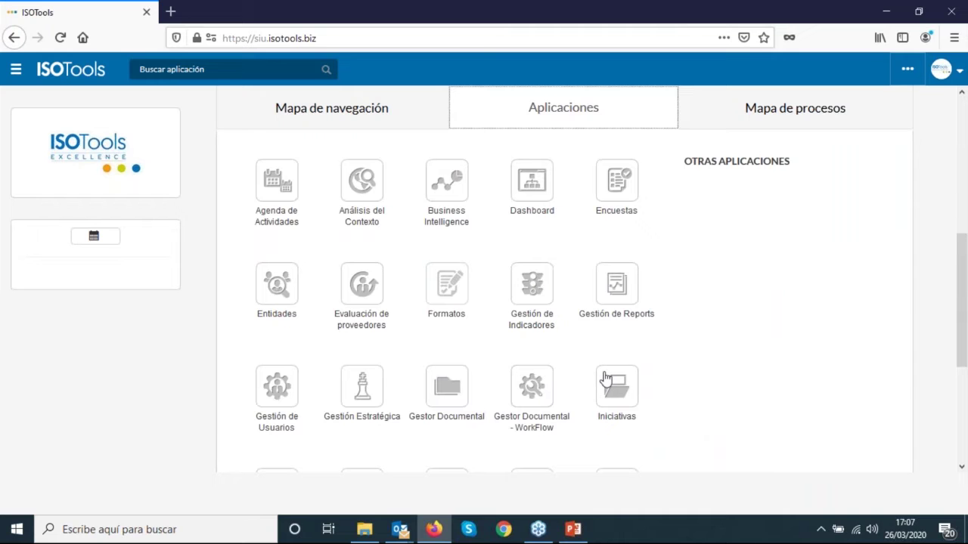
scroll(568, 393, "down", 2)
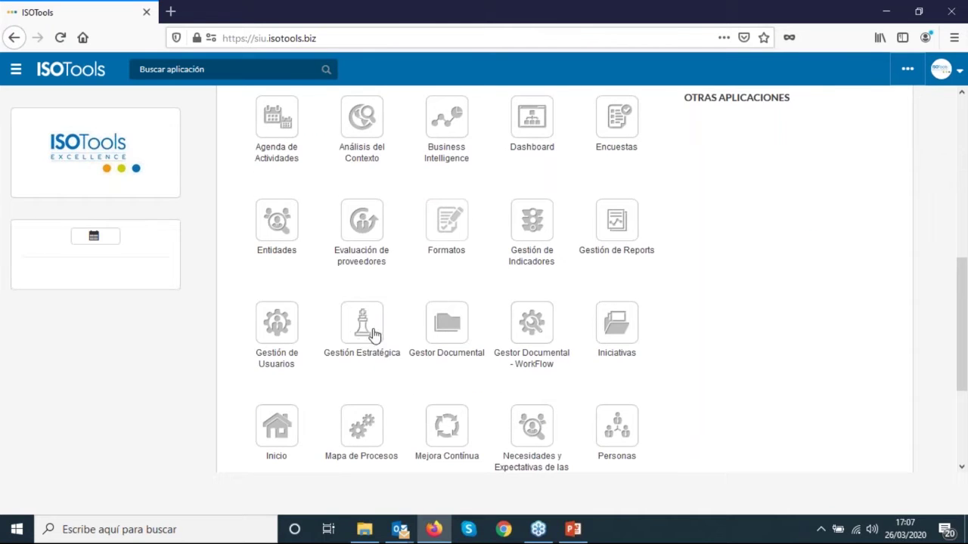
scroll(501, 280, "down", 2)
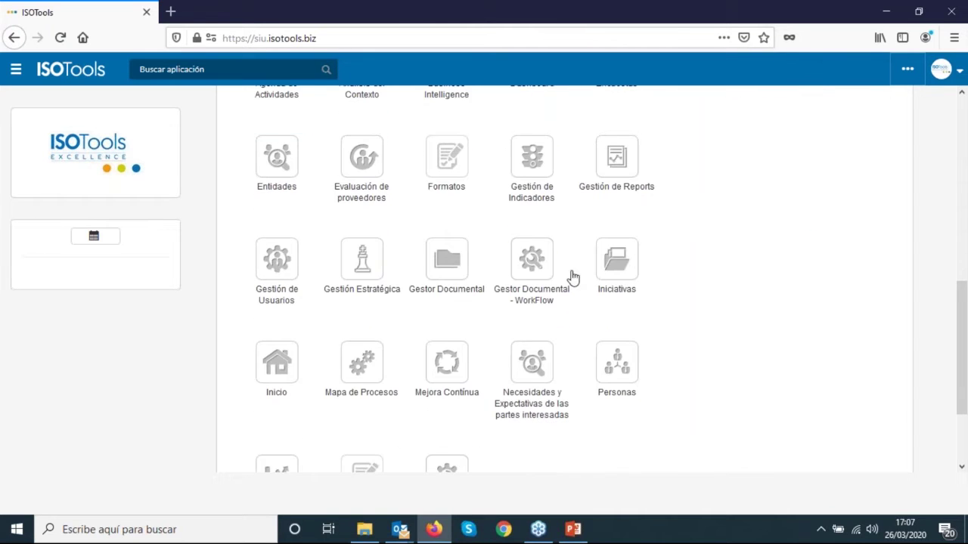
scroll(658, 325, "up", 2)
scroll(480, 217, "up", 2)
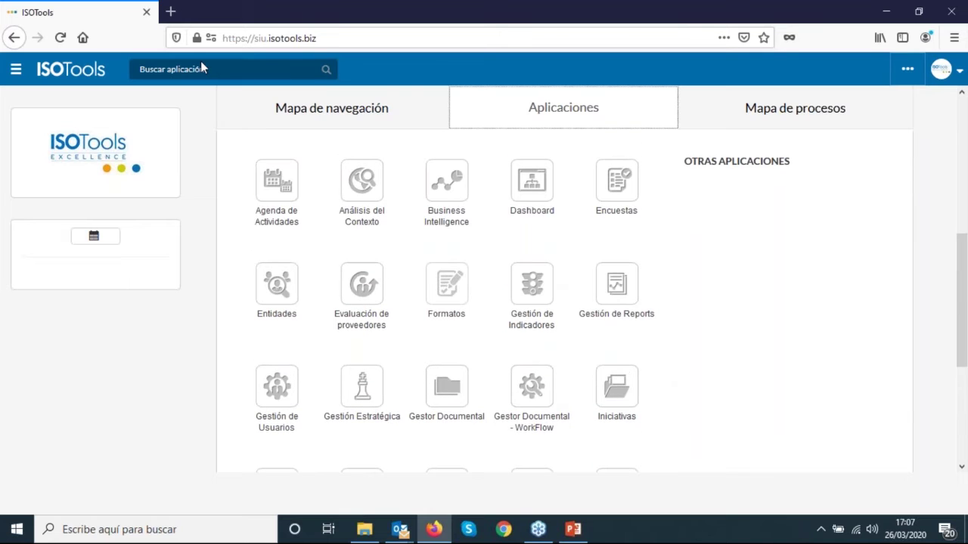
Search the available applications for "estra".
left_click(201, 67)
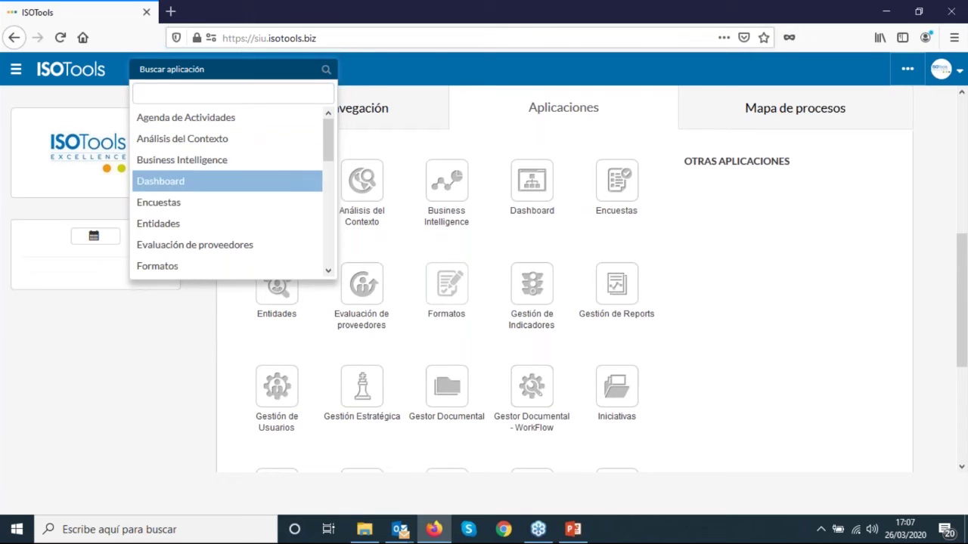
type("estra")
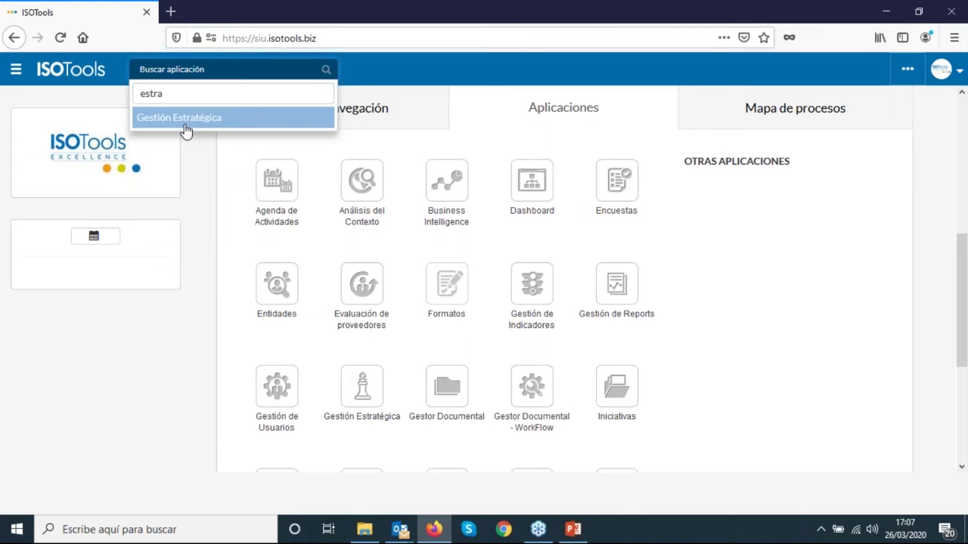
Show the Mapa de procesos on the home page and examine its strategic, key and support processes.
left_click(748, 129)
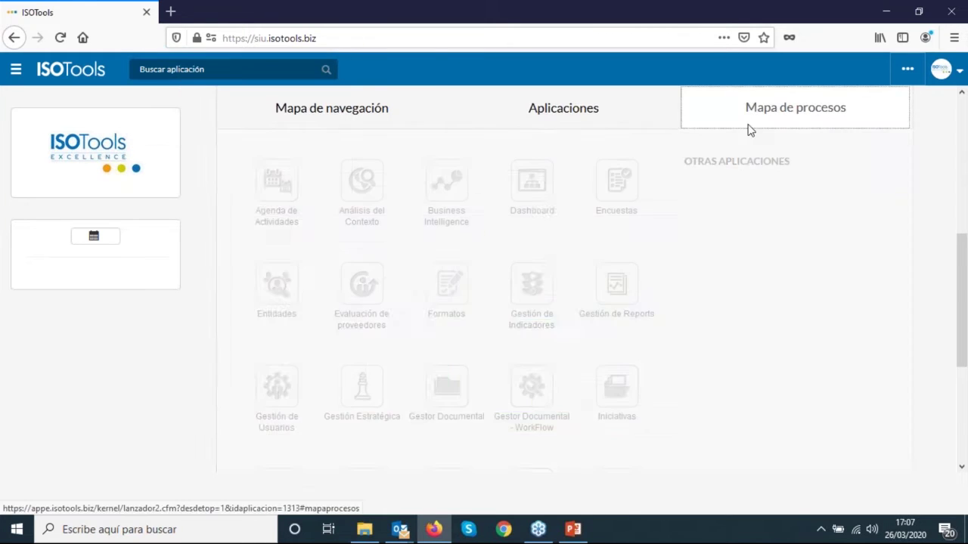
left_click_drag(963, 347, 965, 255)
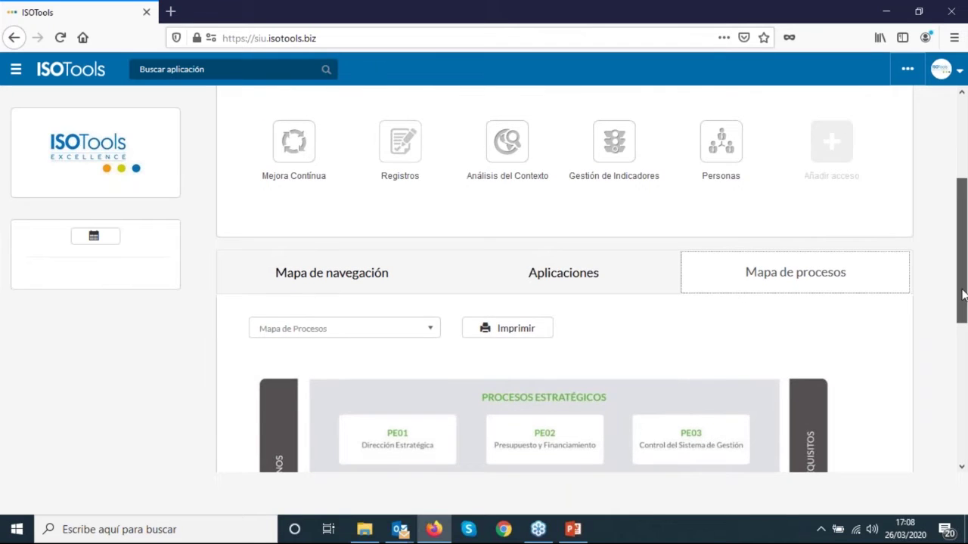
left_click_drag(964, 295, 966, 364)
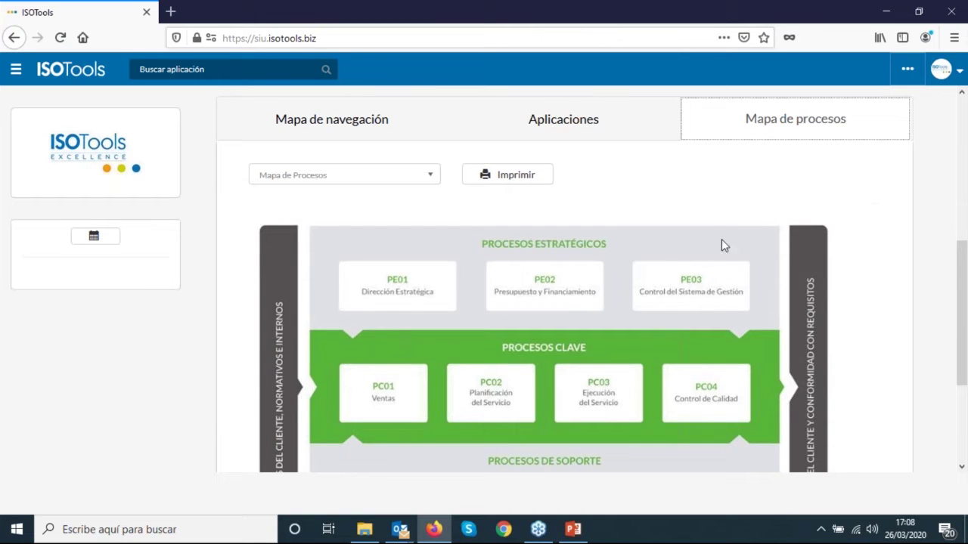
left_click_drag(962, 313, 966, 372)
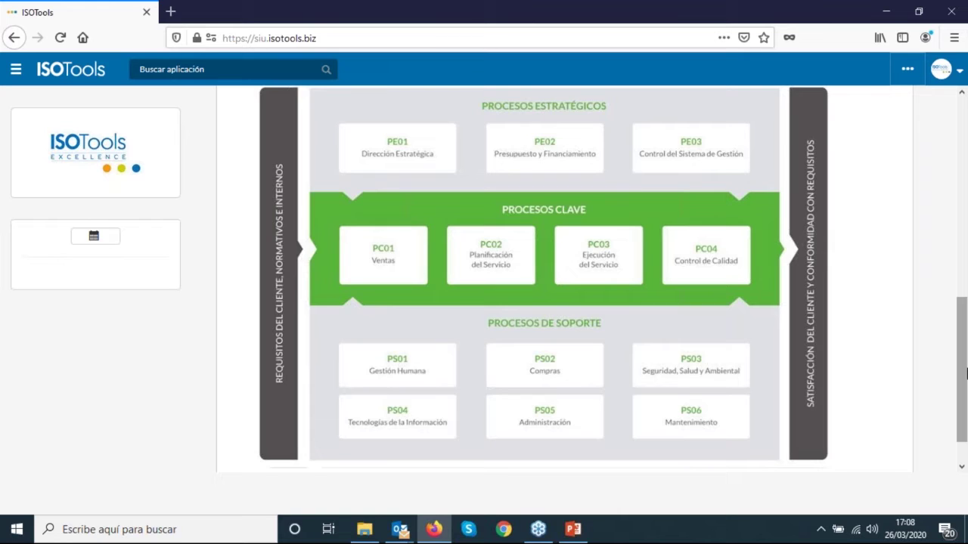
Open the PC01 Ventas process and read its record, including scope, inputs and outputs, stakeholders and required resources.
left_click(368, 261)
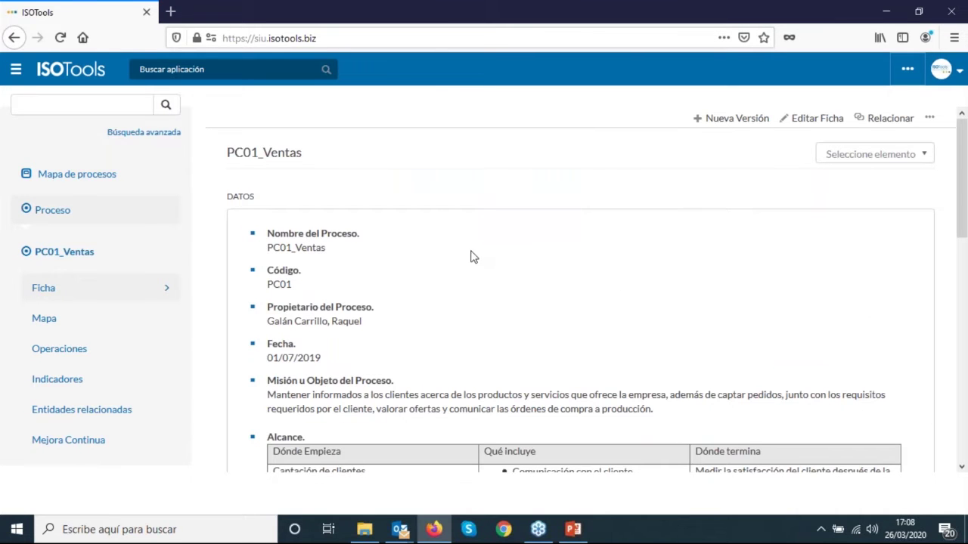
scroll(468, 257, "down", 2)
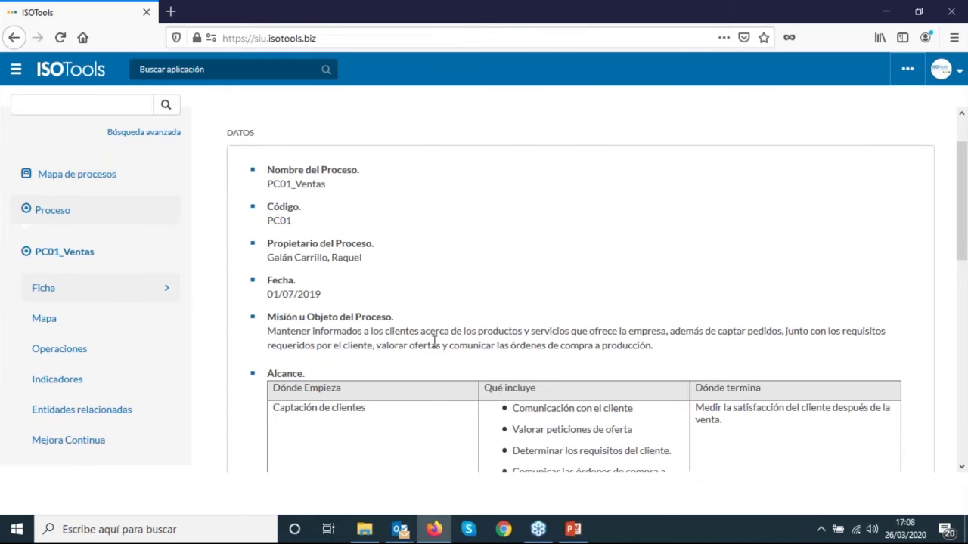
scroll(431, 397, "down", 5)
scroll(370, 413, "down", 12)
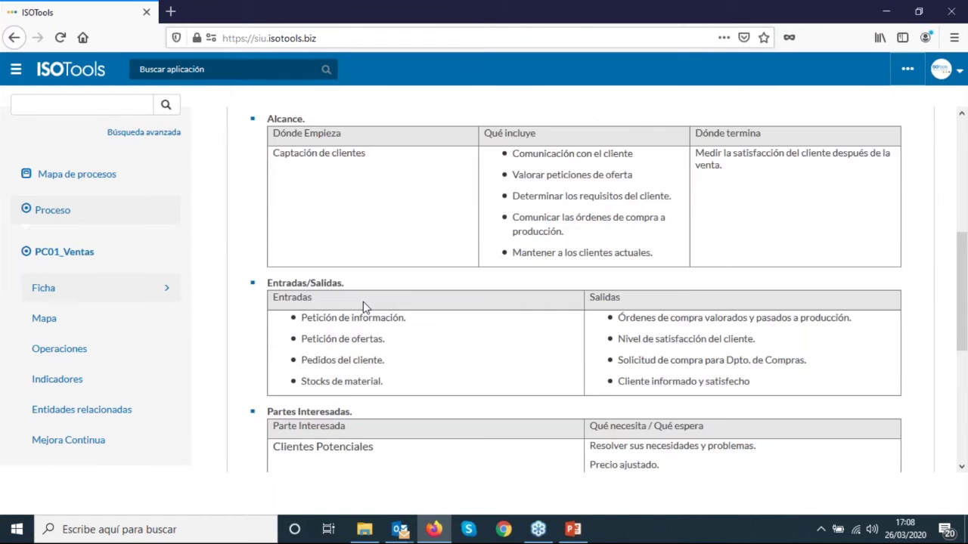
scroll(340, 332, "up", 2)
scroll(15, 303, "down", 3)
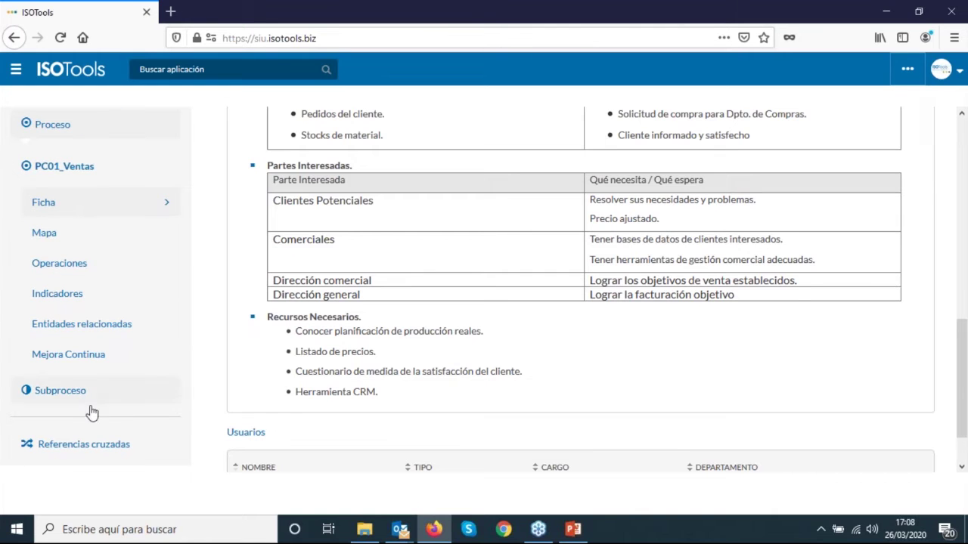
Open the Mejora Continua section of PC01_Ventas, followed by its Indicadores section, and check the listed indicators and charts.
left_click(68, 355)
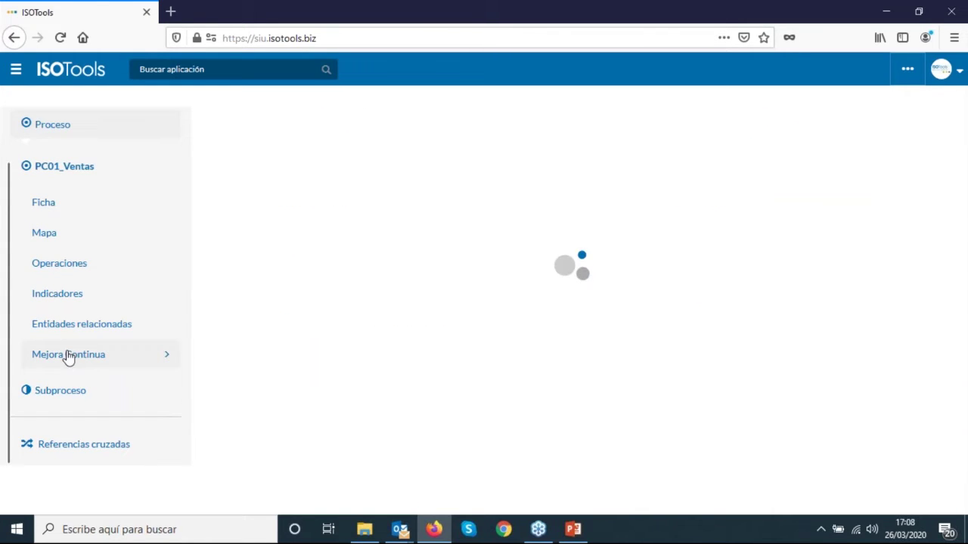
left_click(72, 299)
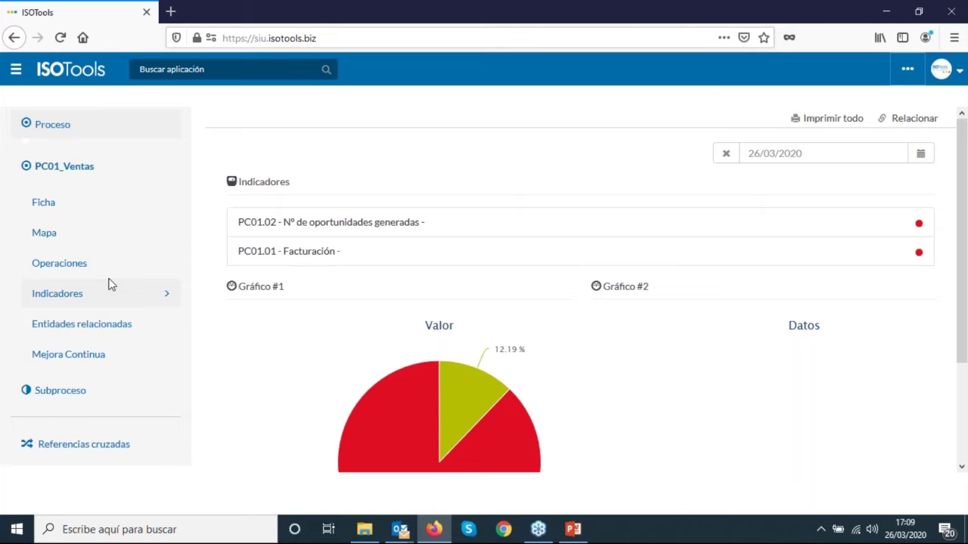
scroll(68, 302, "up", 2)
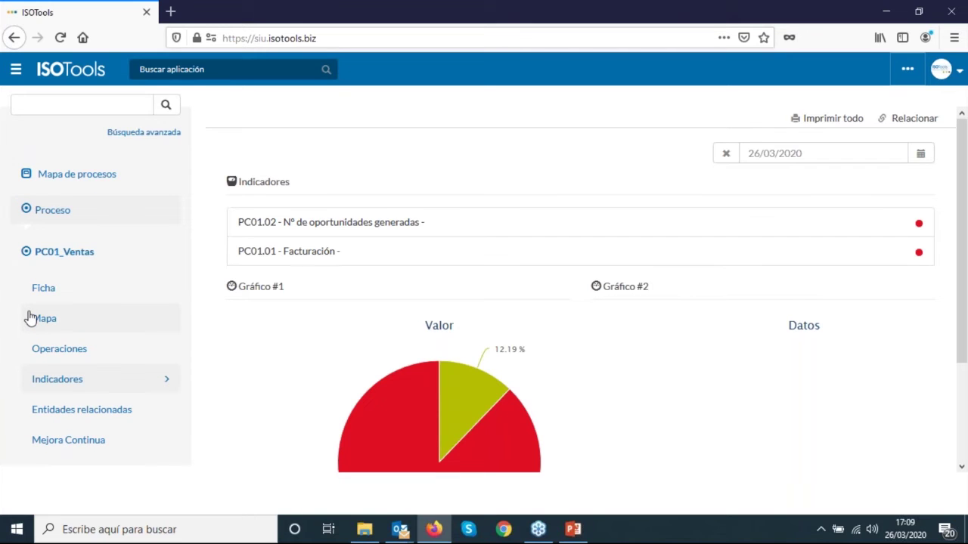
Return to the home page and examine the Mapa de navegación down to its goals, objectives and team rows.
left_click(81, 71)
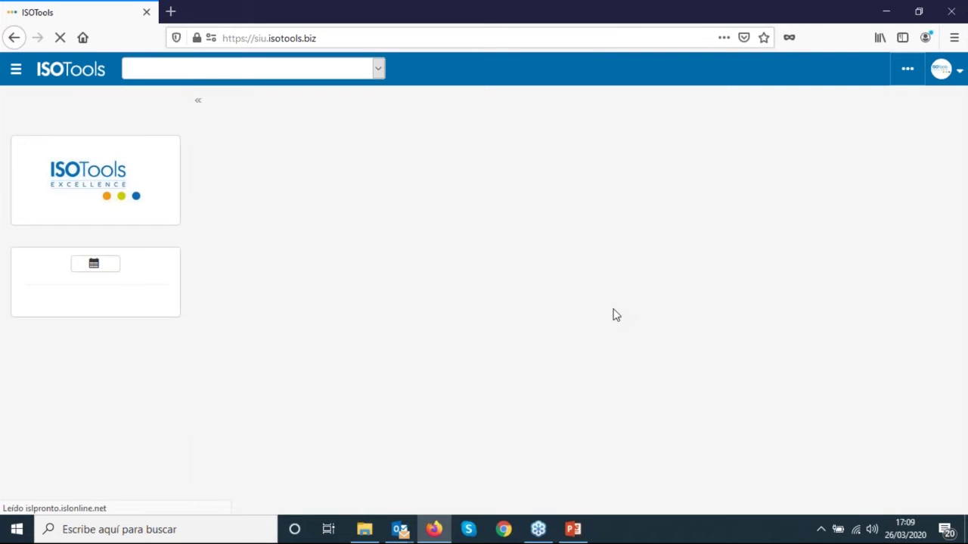
scroll(609, 310, "down", 2)
scroll(627, 307, "down", 5)
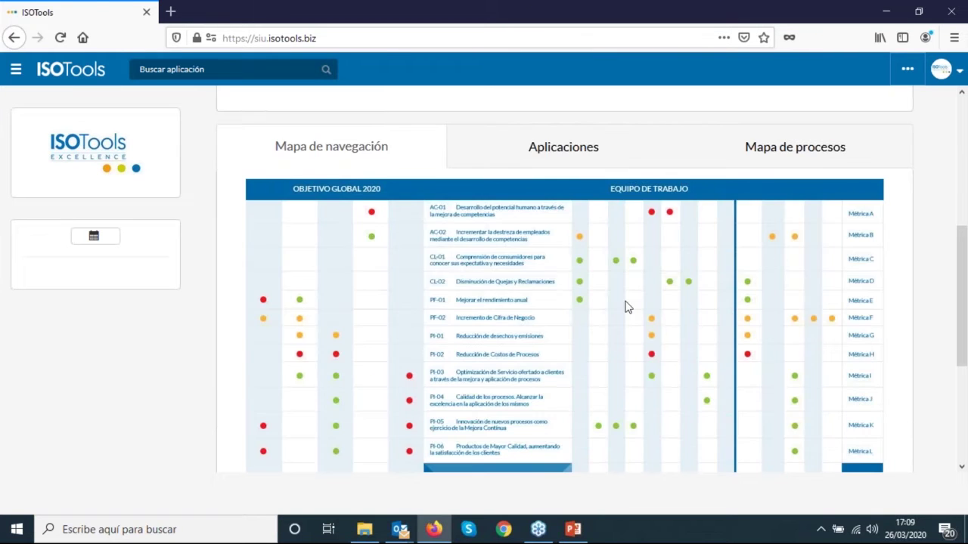
left_click_drag(963, 366, 963, 408)
scroll(964, 408, "down", 1)
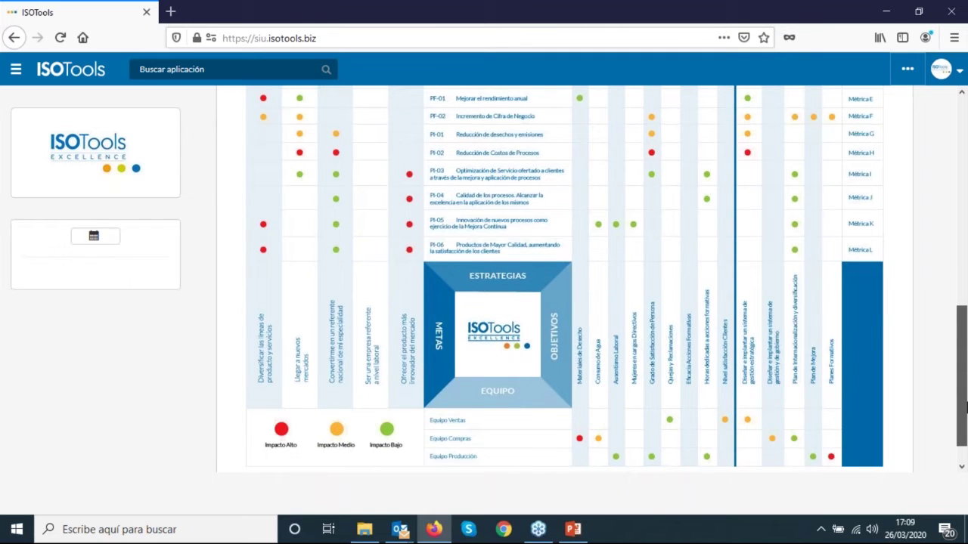
scroll(964, 404, "up", 1)
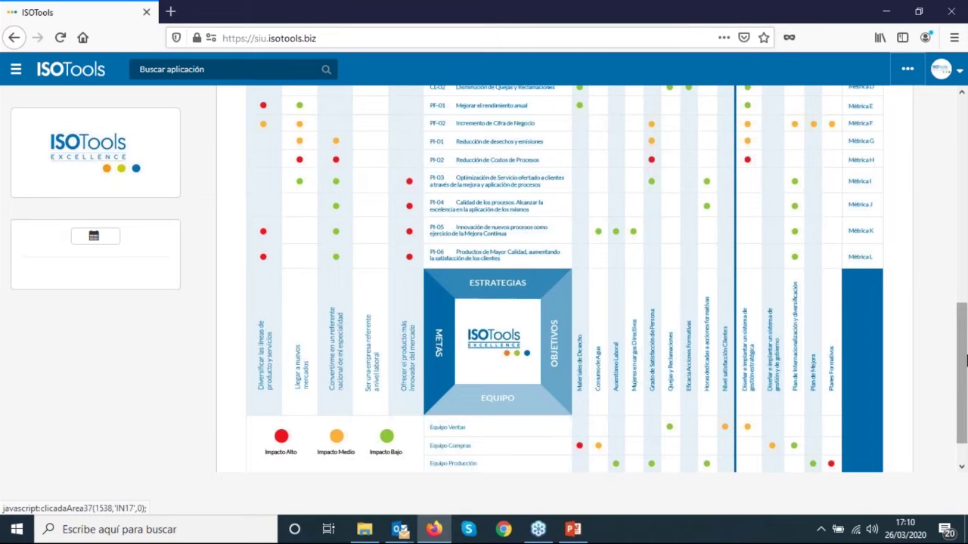
left_click_drag(961, 366, 961, 374)
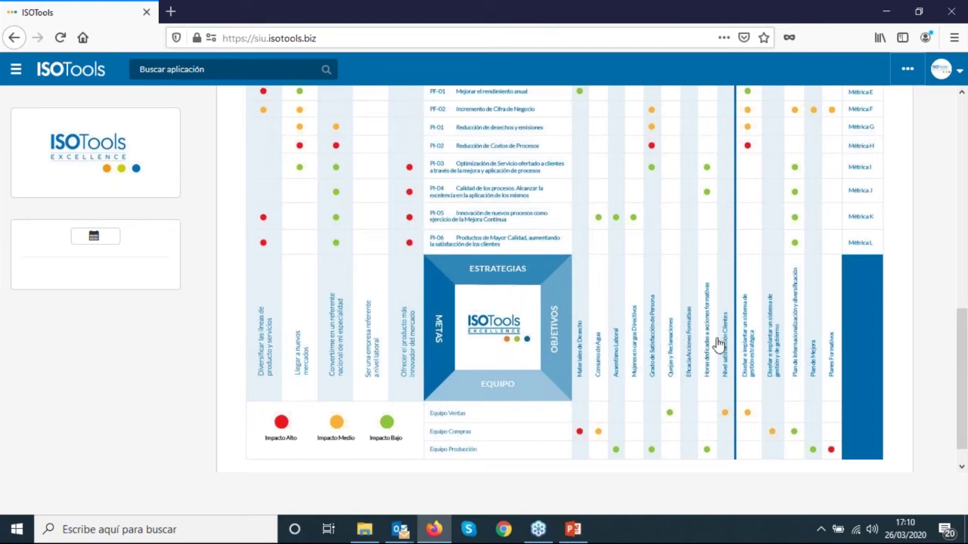
Examine how the strategies in the Mapa de navegación relate to the objectives, plans, metrics and teams.
left_click_drag(964, 352, 962, 306)
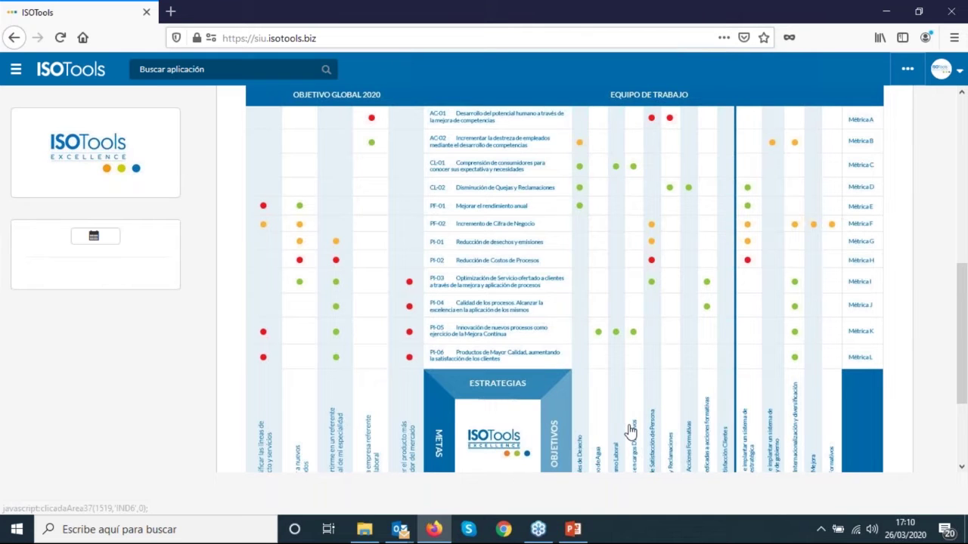
scroll(631, 430, "down", 2)
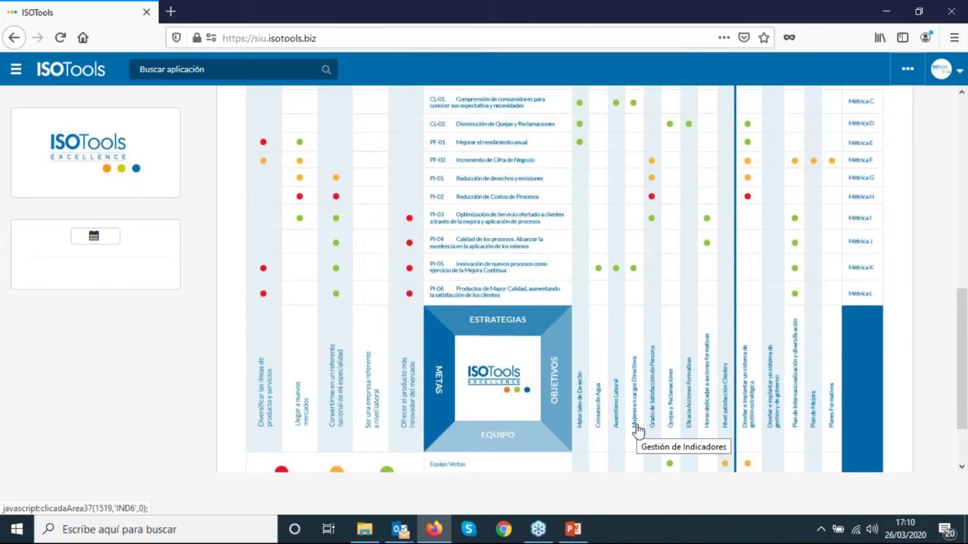
scroll(637, 430, "up", 2)
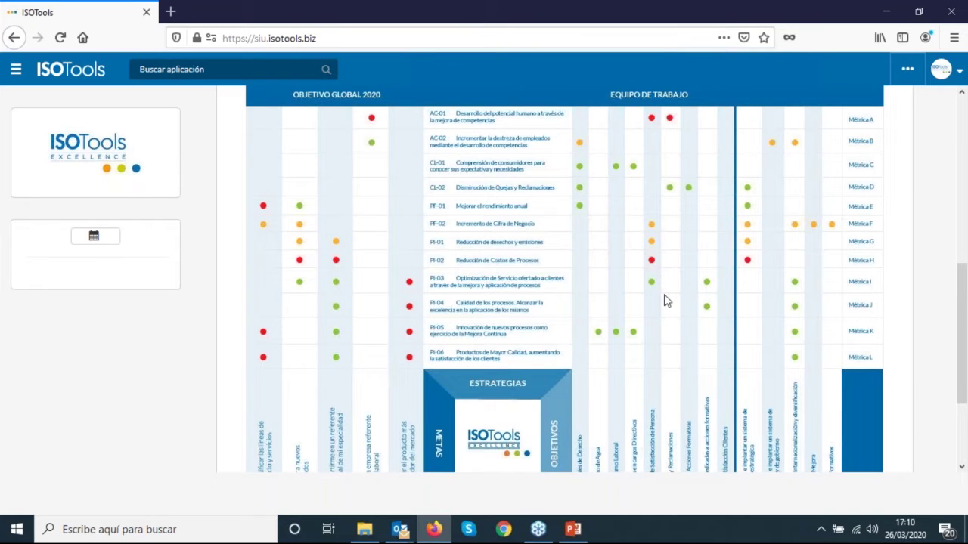
scroll(665, 300, "up", 2)
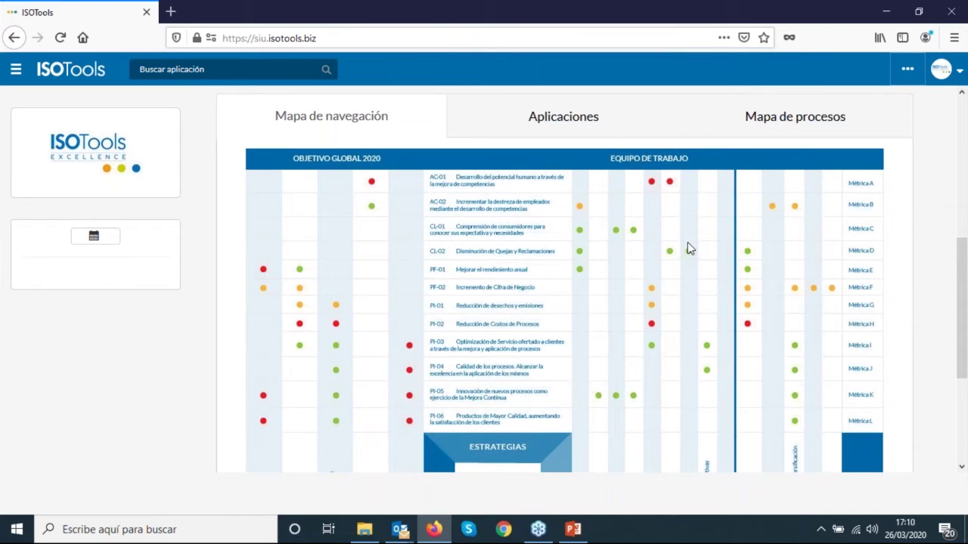
scroll(688, 242, "down", 5)
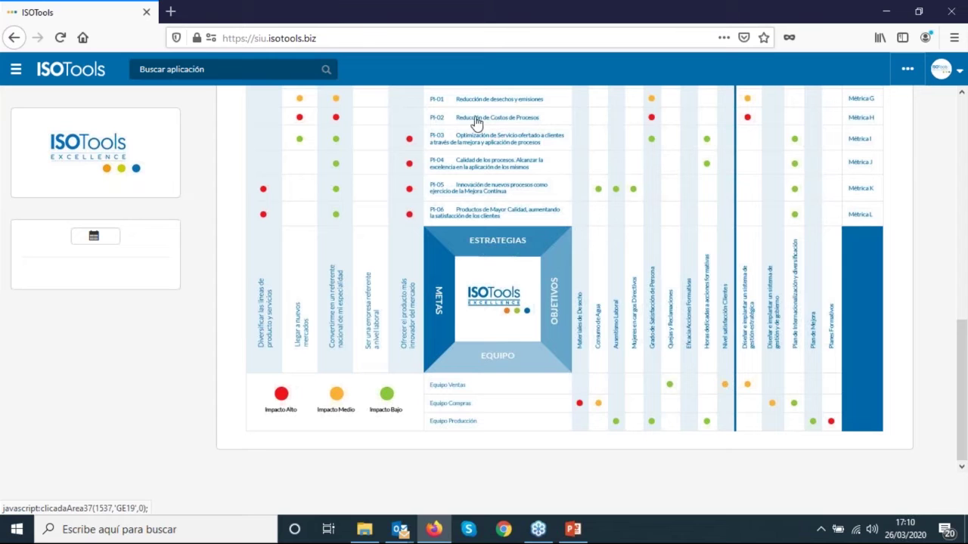
scroll(802, 324, "up", 3)
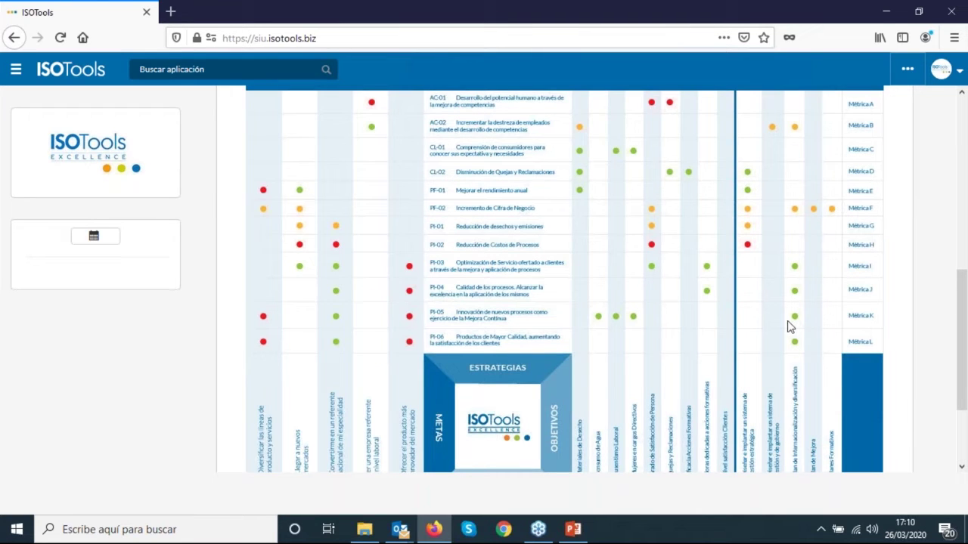
scroll(794, 327, "down", 3)
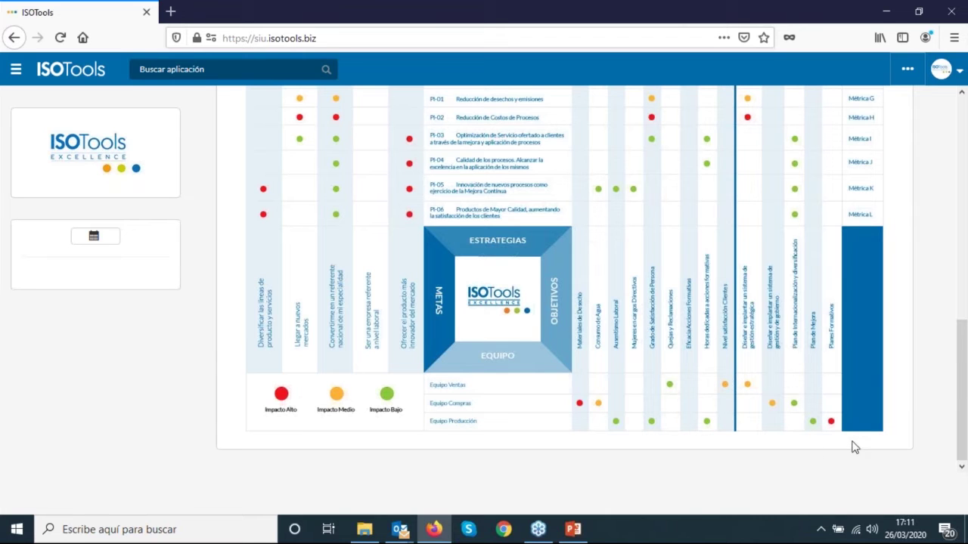
scroll(885, 408, "up", 2)
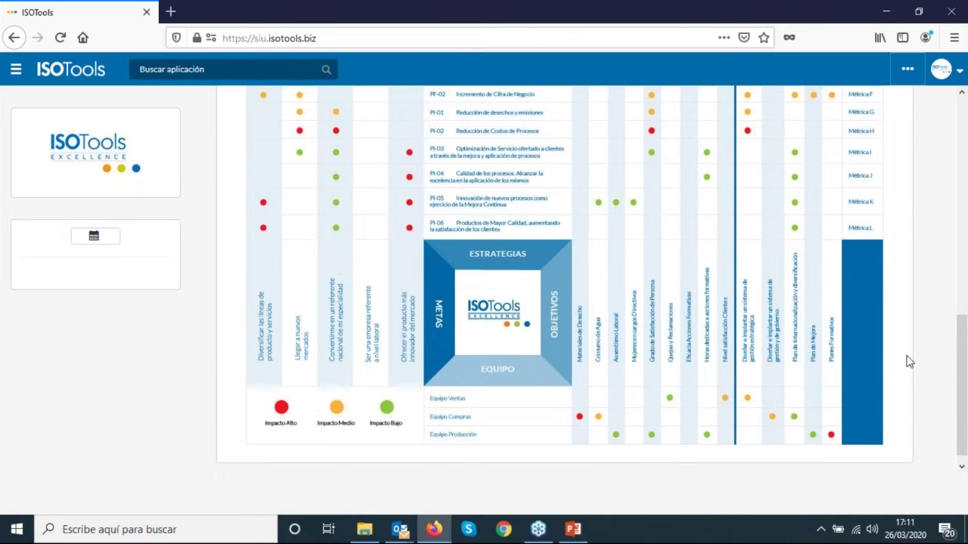
scroll(553, 194, "up", 4)
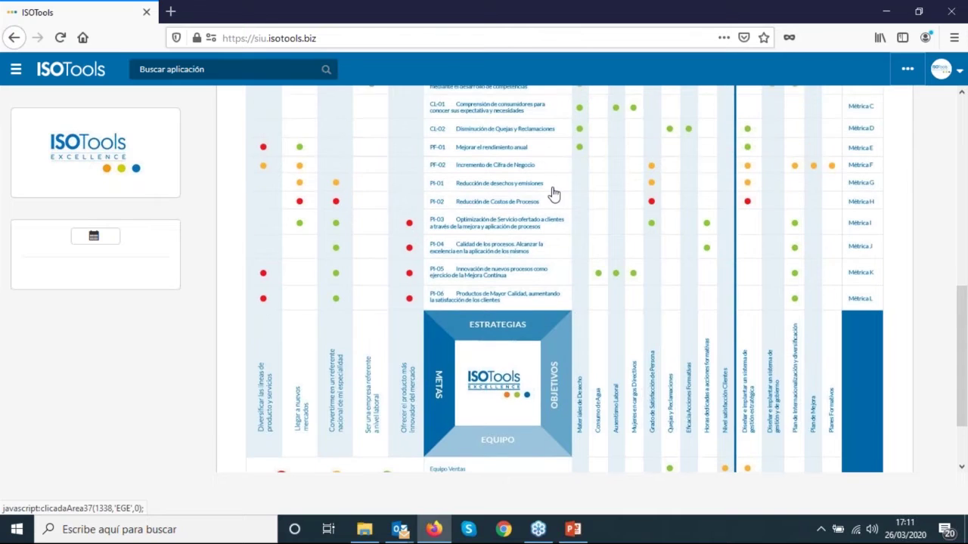
scroll(363, 291, "down", 4)
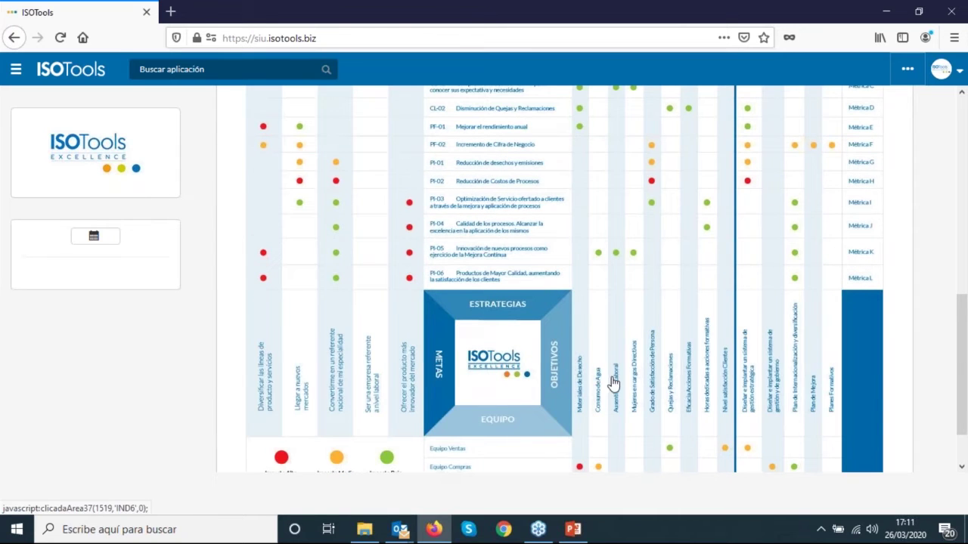
Follow the Equipo Ventas row into Entidades, list the Equipo entities and open the Equipo de Lideres record.
left_click(470, 452)
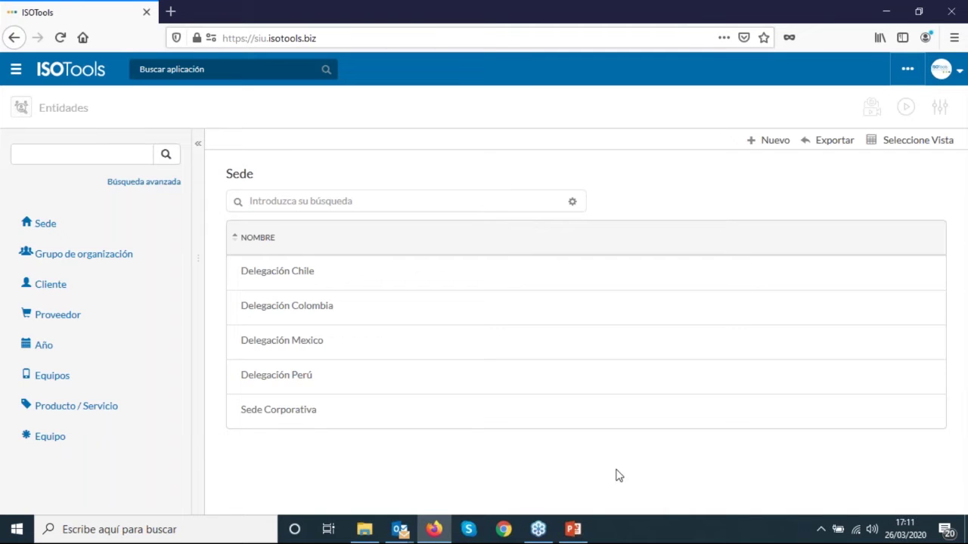
left_click(57, 436)
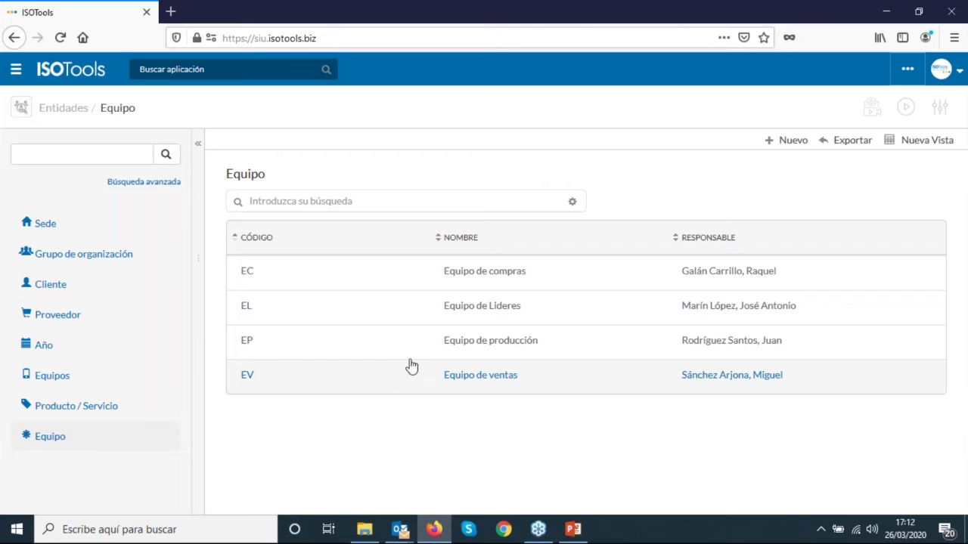
left_click(509, 307)
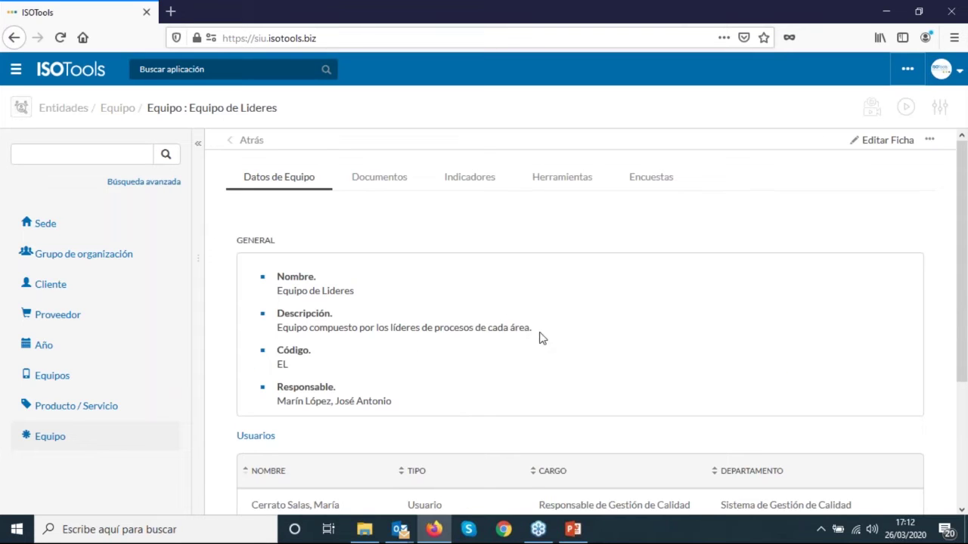
Review the Equipo de Lideres description, responsible person and list of assigned users.
left_click_drag(534, 332, 409, 329)
left_click(414, 329)
scroll(514, 298, "down", 5)
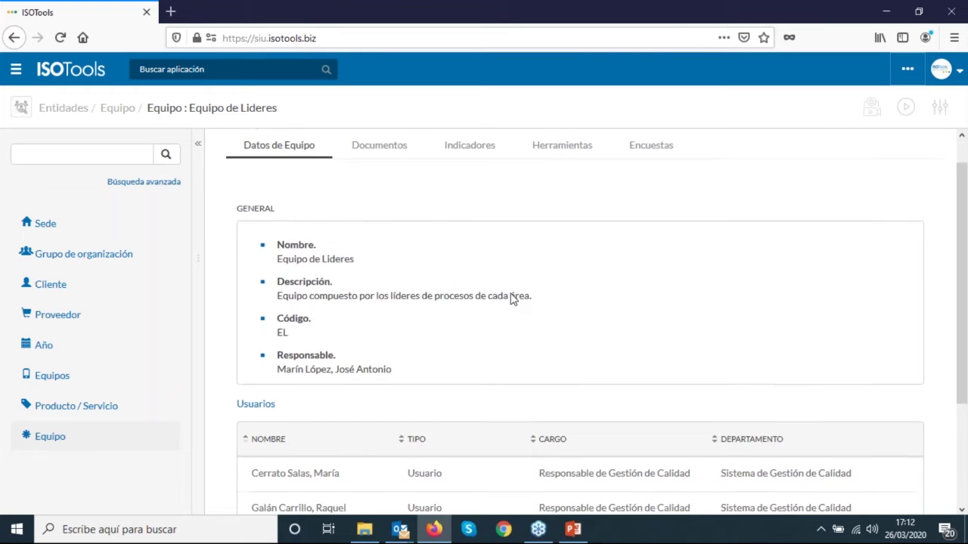
left_click_drag(412, 235, 293, 236)
left_click(420, 234)
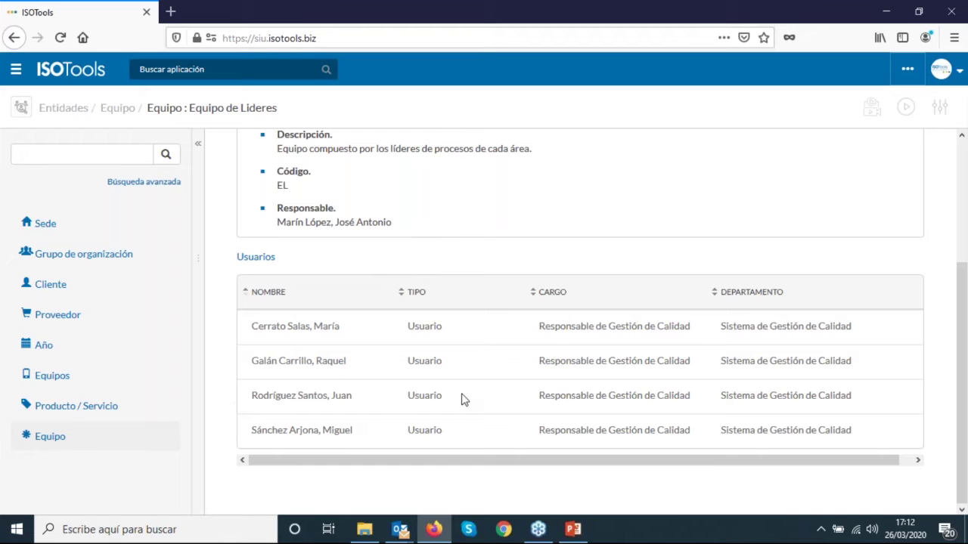
scroll(464, 399, "up", 5)
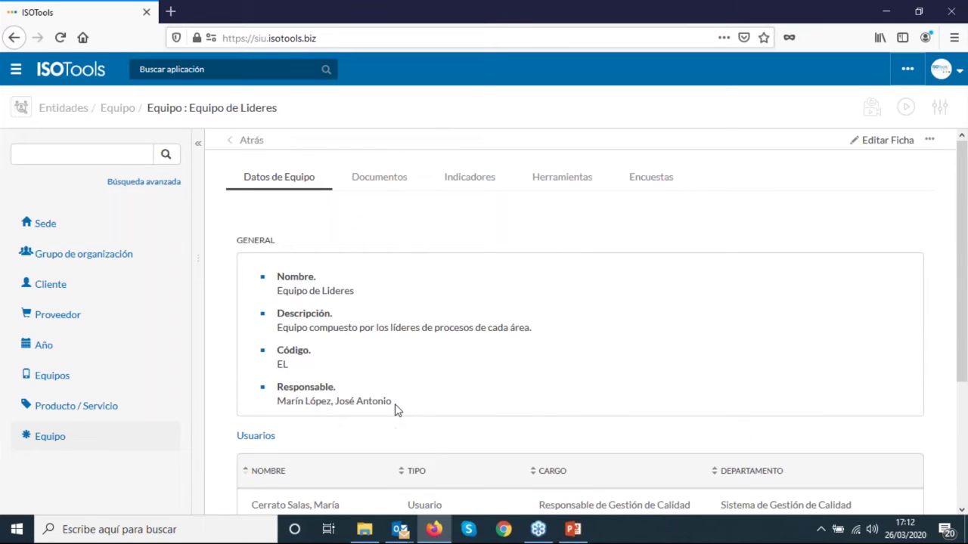
left_click_drag(396, 408, 295, 394)
left_click(407, 411)
Open the Gestión Estratégica application by searching for "est" and view its Hoshin Kanri strategic map down to the team rows.
left_click(227, 68)
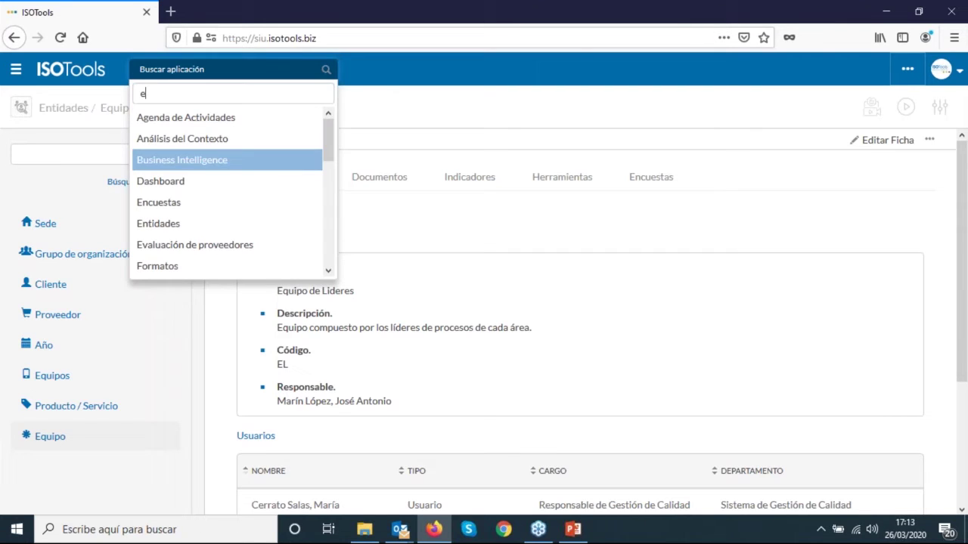
type("st")
key("Return")
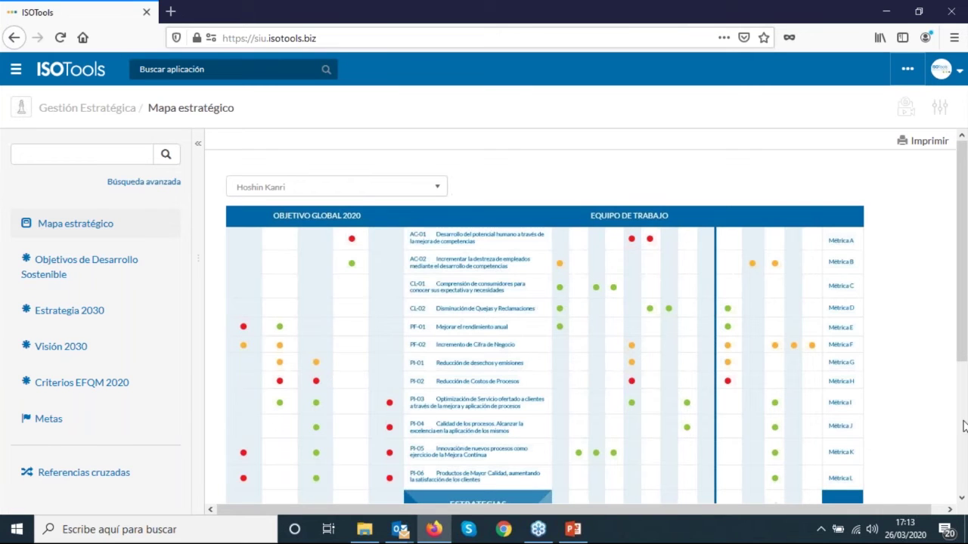
scroll(964, 426, "down", 4)
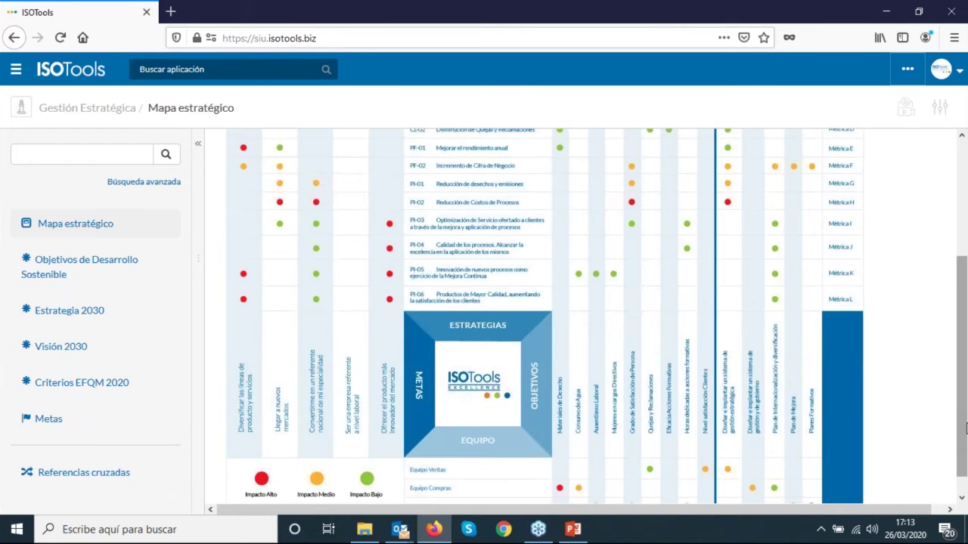
scroll(965, 428, "down", 1)
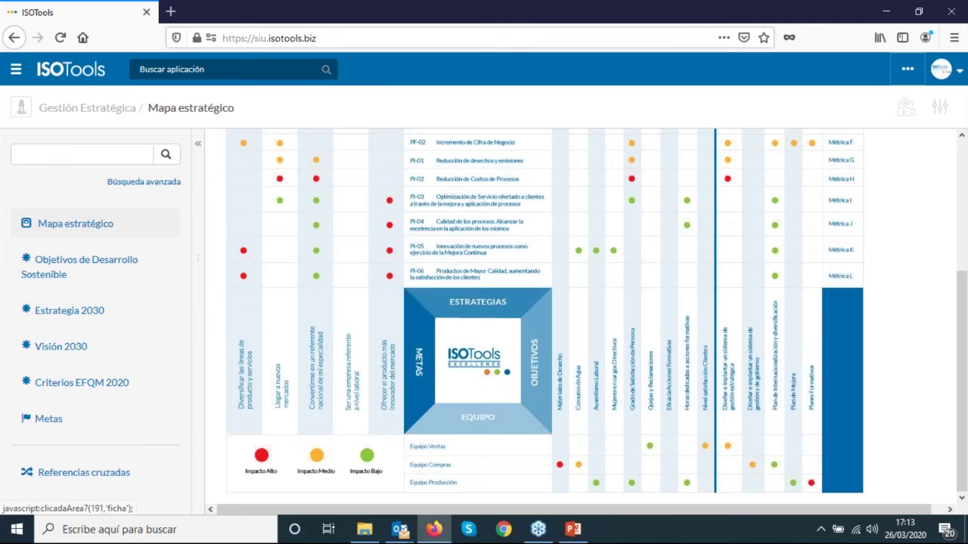
Open the goal "Diversificar las líneas de producto y servicios" from the map and review its description, result gauge, monthly chart and indicators.
left_click(244, 399)
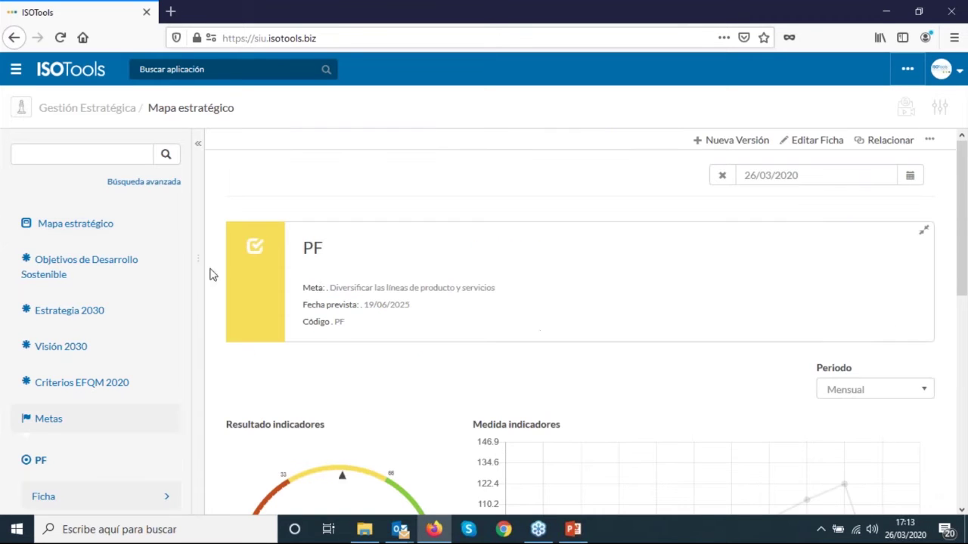
left_click_drag(324, 288, 495, 289)
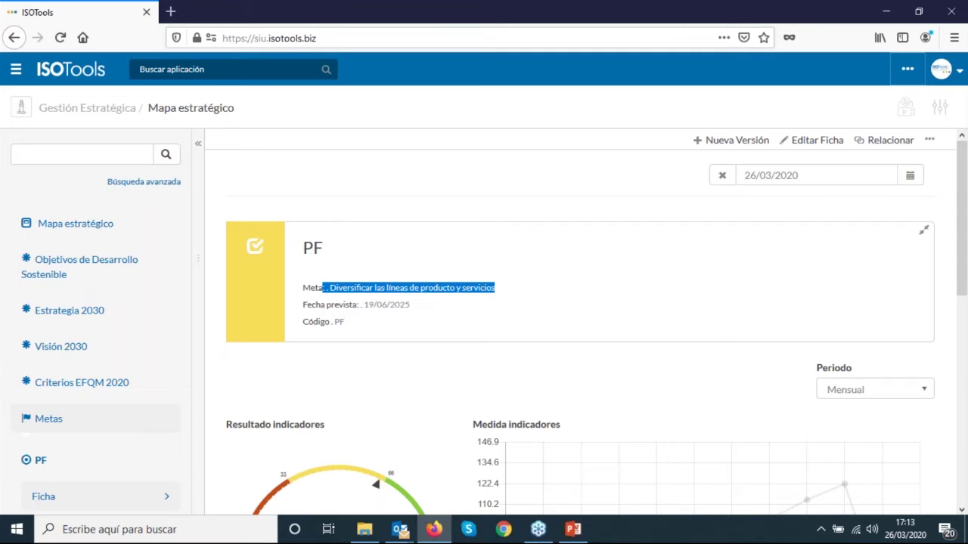
left_click(373, 301)
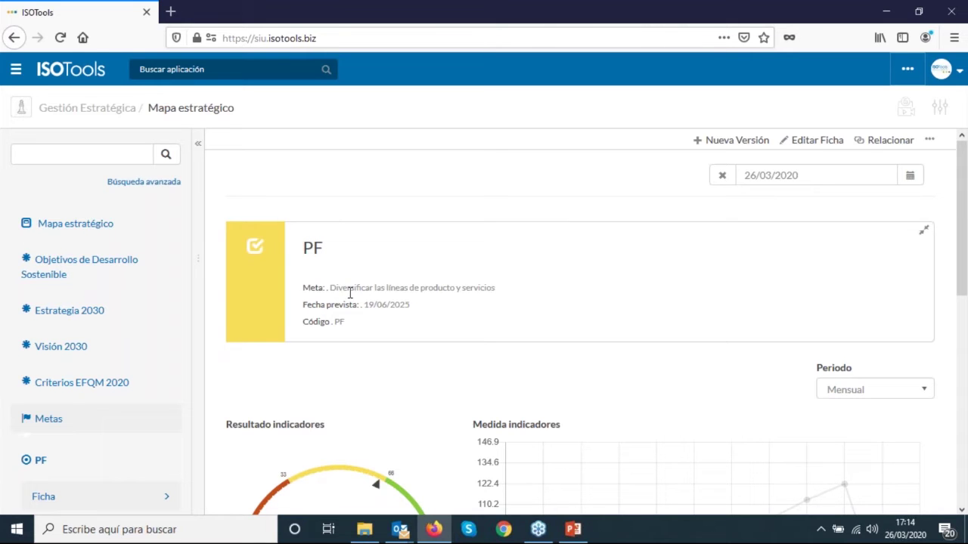
scroll(350, 293, "down", 3)
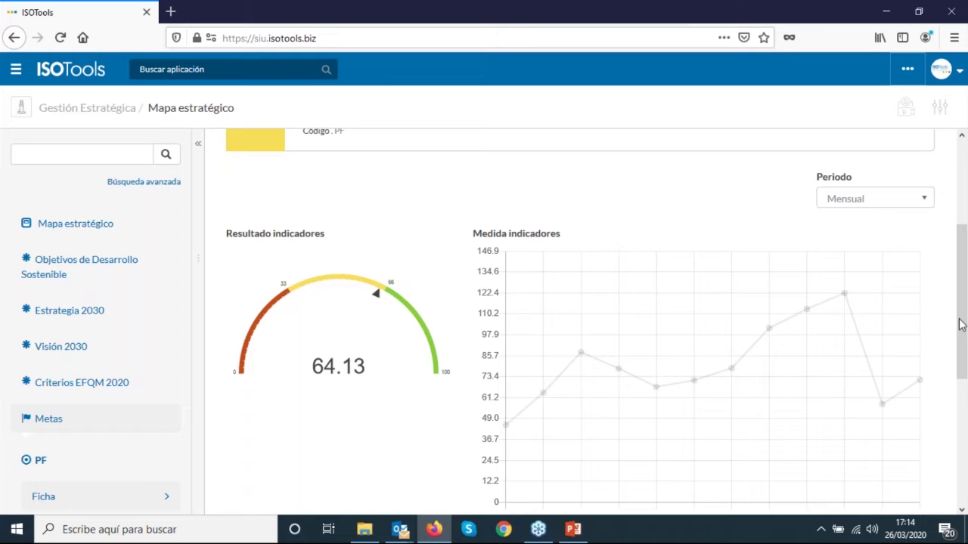
left_click_drag(960, 324, 961, 346)
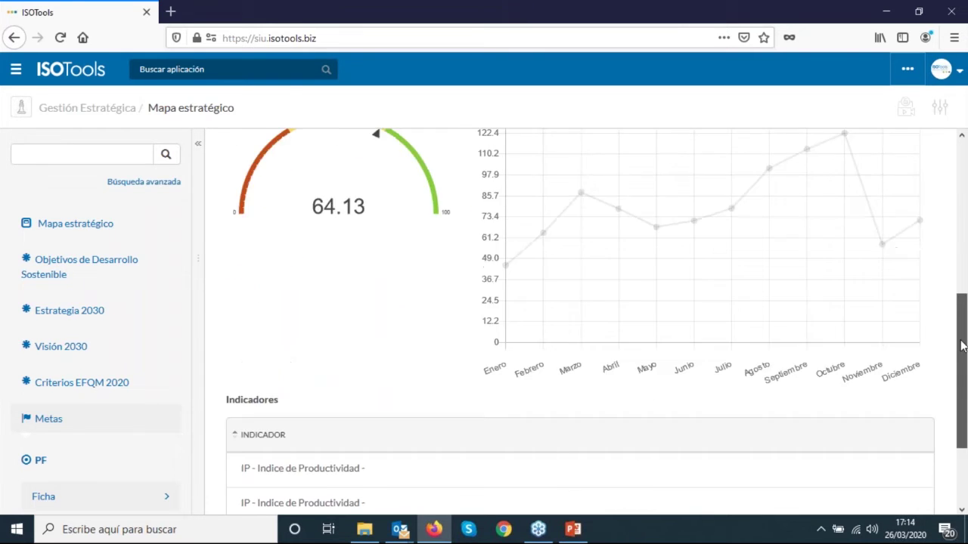
scroll(962, 345, "up", 3)
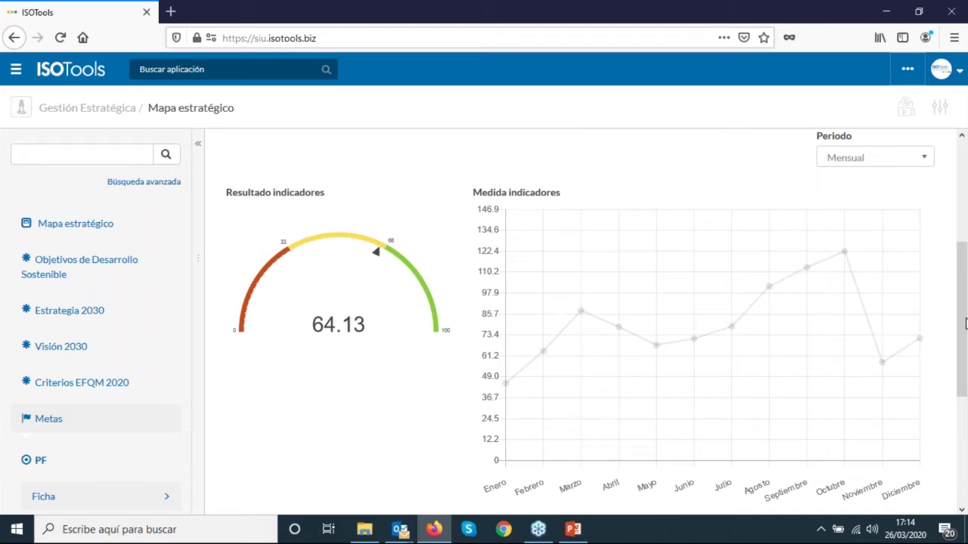
Set the PF goal's Periodo to Trimestral and review the quarterly chart and the Indicadores list below it.
left_click(899, 160)
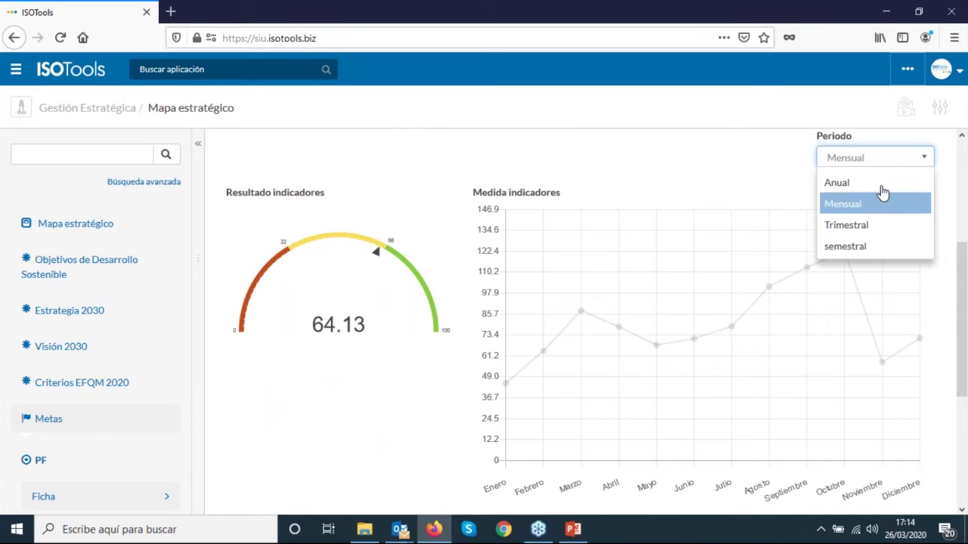
left_click(880, 226)
scroll(894, 333, "down", 5)
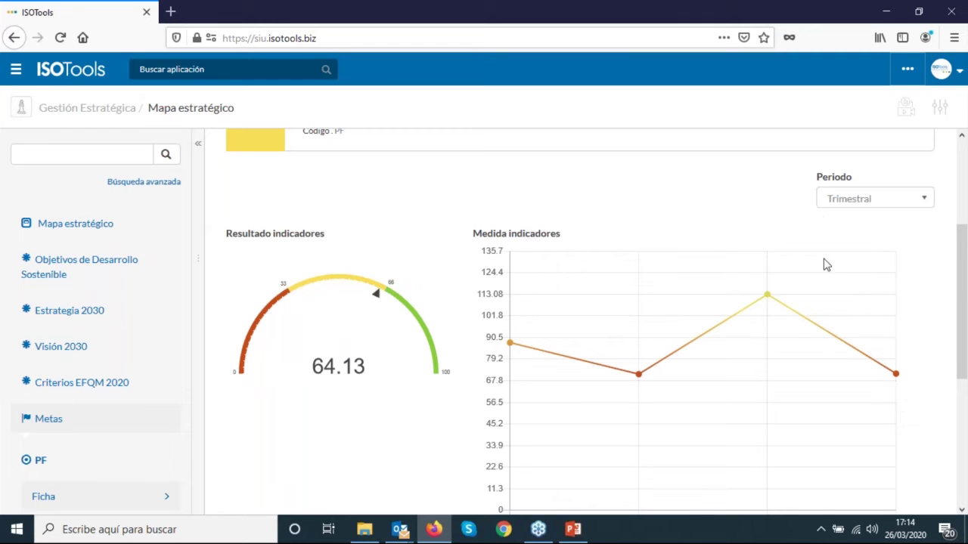
left_click_drag(965, 316, 188, 404)
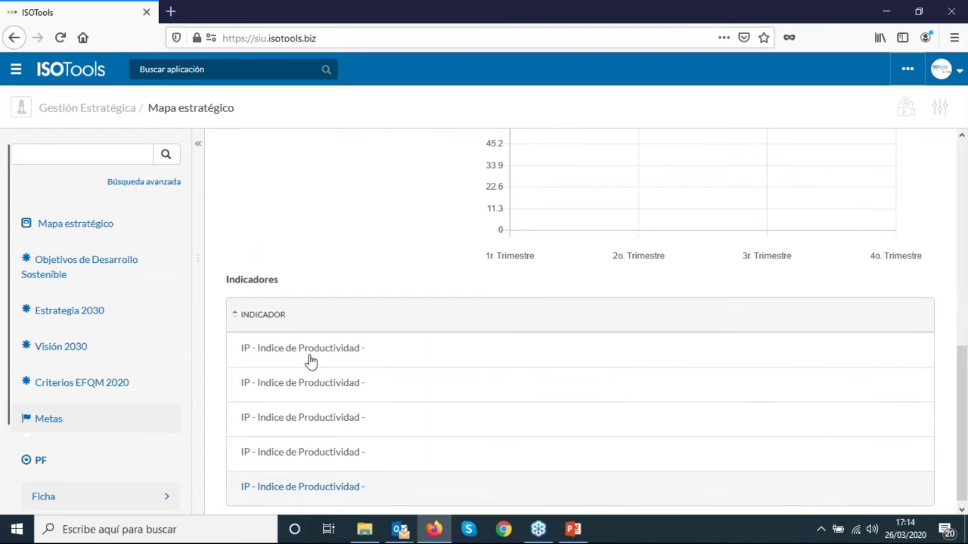
Open the Indicadores section of the PF goal and review the productivity indicators by delegation with their graphs.
scroll(128, 405, "down", 3)
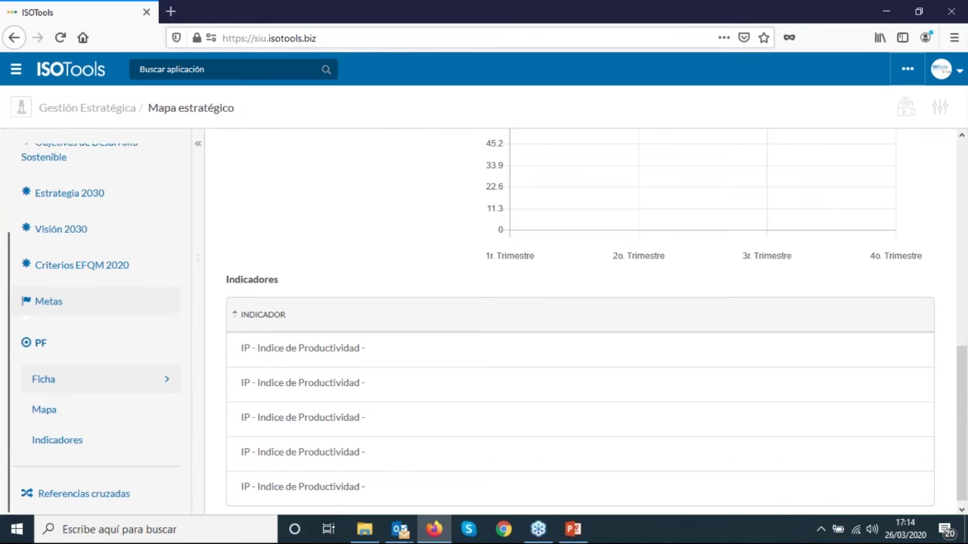
left_click(56, 442)
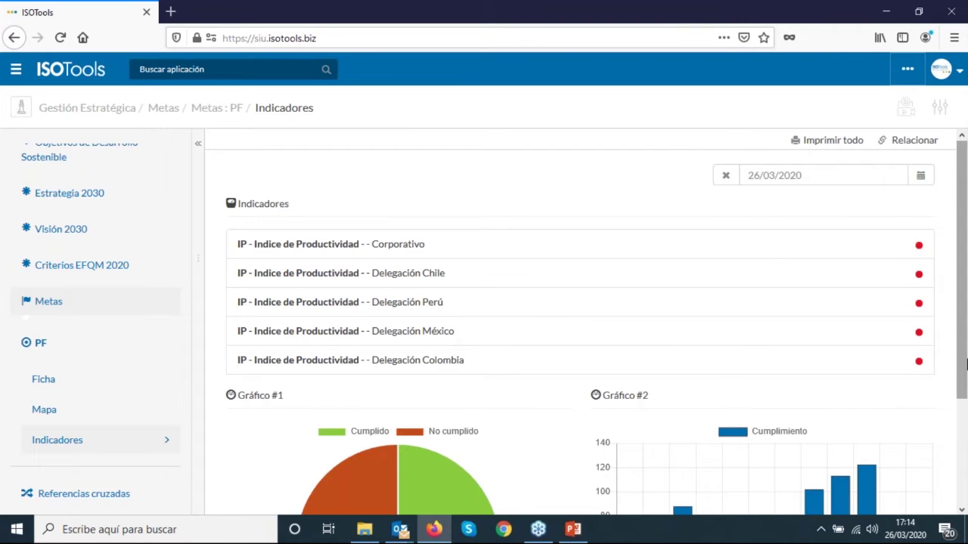
mouse_move(965, 344)
left_mouse_down()
mouse_move(965, 469)
mouse_move(966, 393)
mouse_move(966, 404)
left_mouse_up()
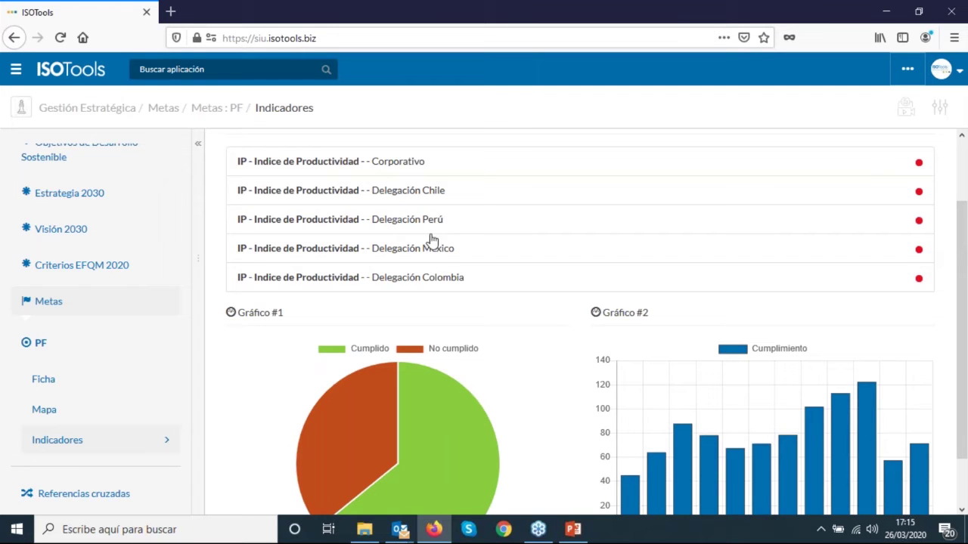
Expand the Corporativo productivity indicator and review its reference data, compliance gauge, evolution charts and available actions.
left_click(380, 174)
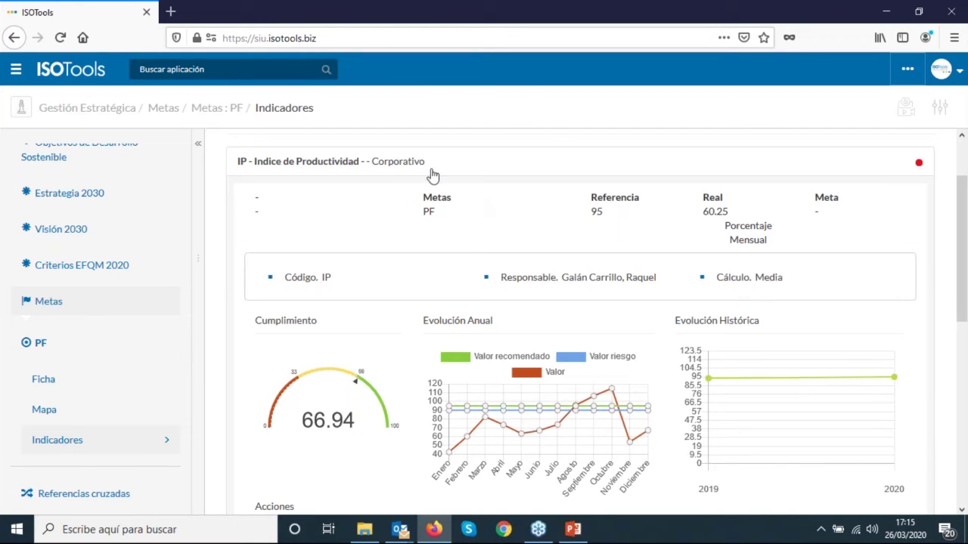
mouse_move(600, 430)
scroll(446, 215, "down", 3)
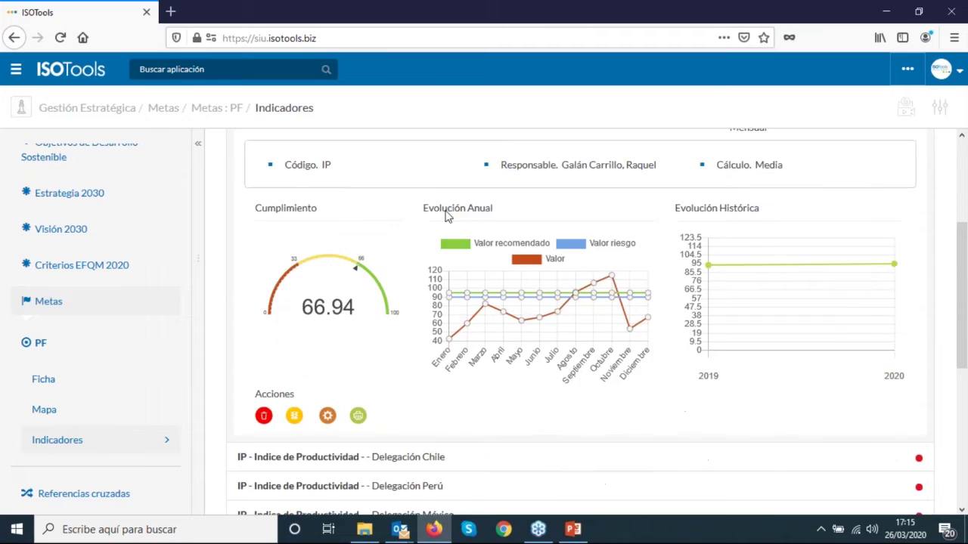
scroll(446, 216, "down", 1)
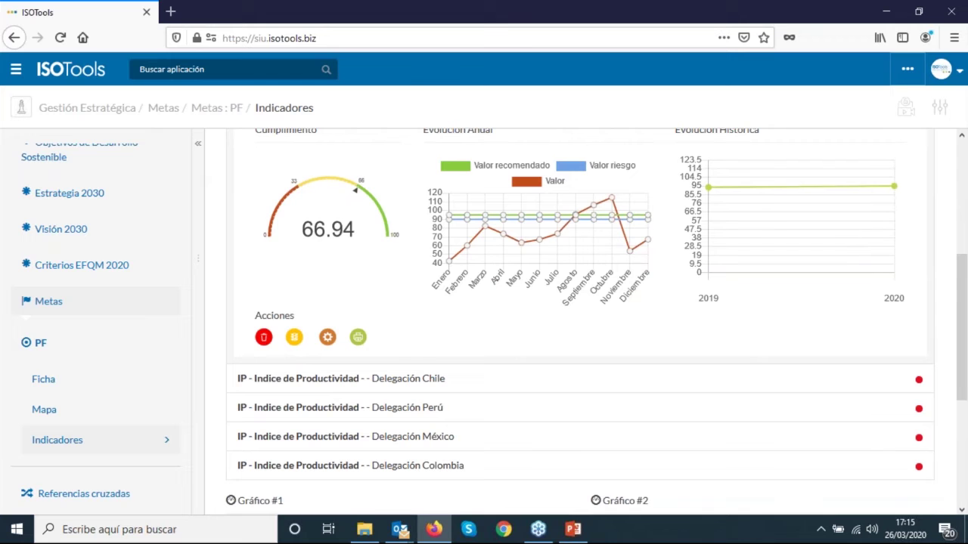
scroll(439, 389, "up", 2)
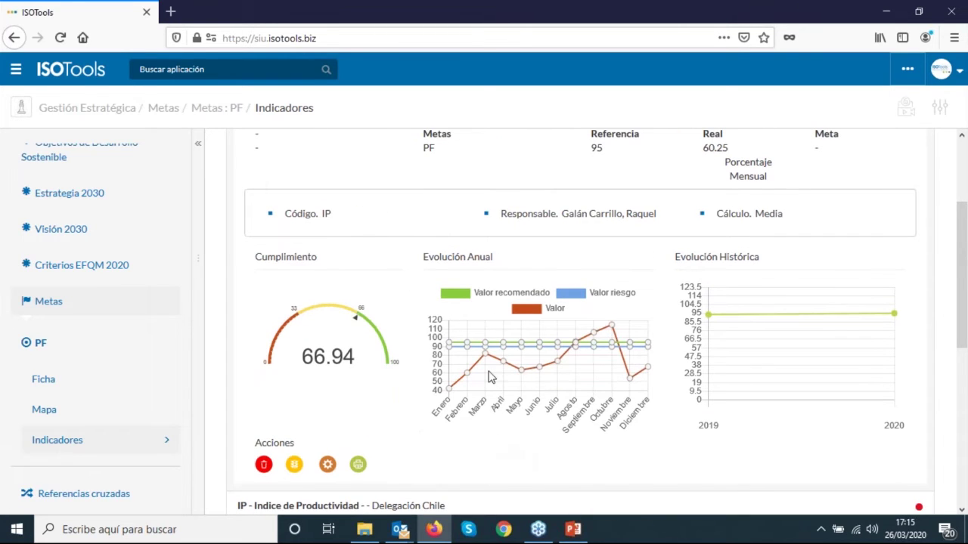
scroll(477, 340, "up", 1)
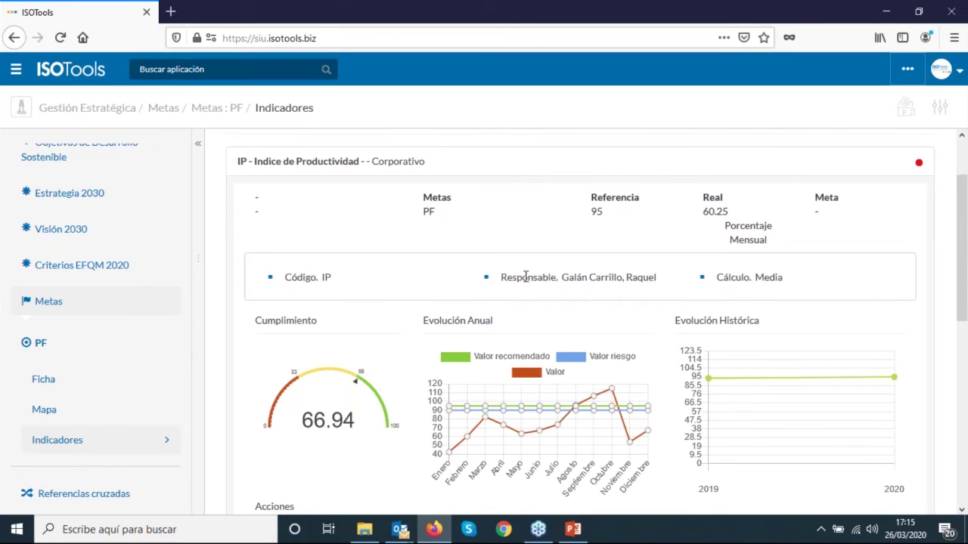
Check the Corporativo indicator's responsible person and monthly values in Evolución Anual, and review the summary graphs below the indicator list.
left_click_drag(524, 277, 649, 277)
left_click(643, 255)
scroll(840, 218, "down", 2)
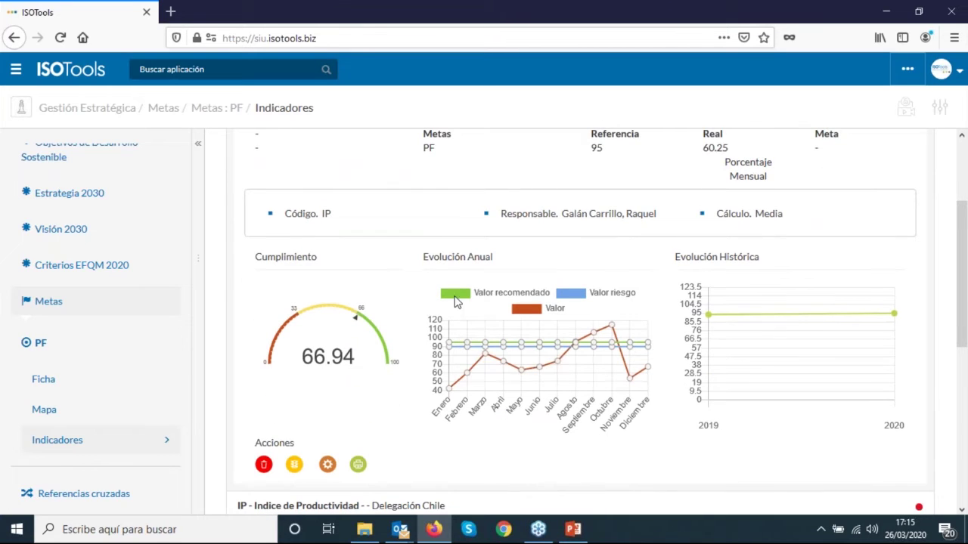
mouse_move(477, 330)
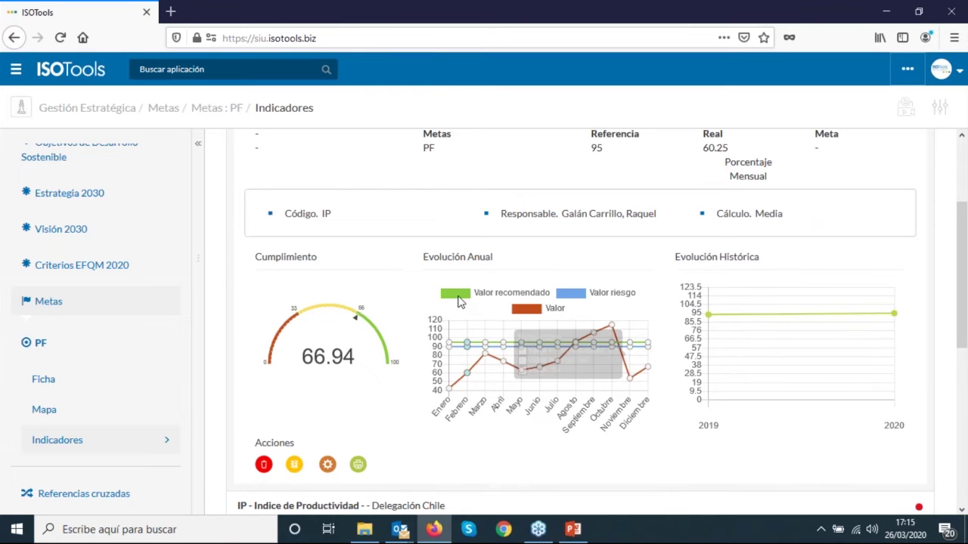
mouse_move(504, 348)
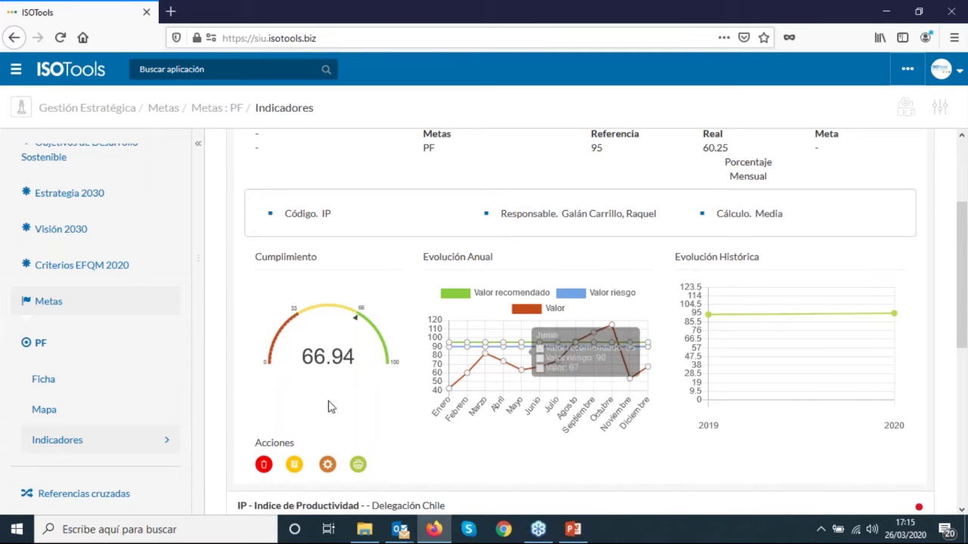
scroll(386, 367, "down", 5)
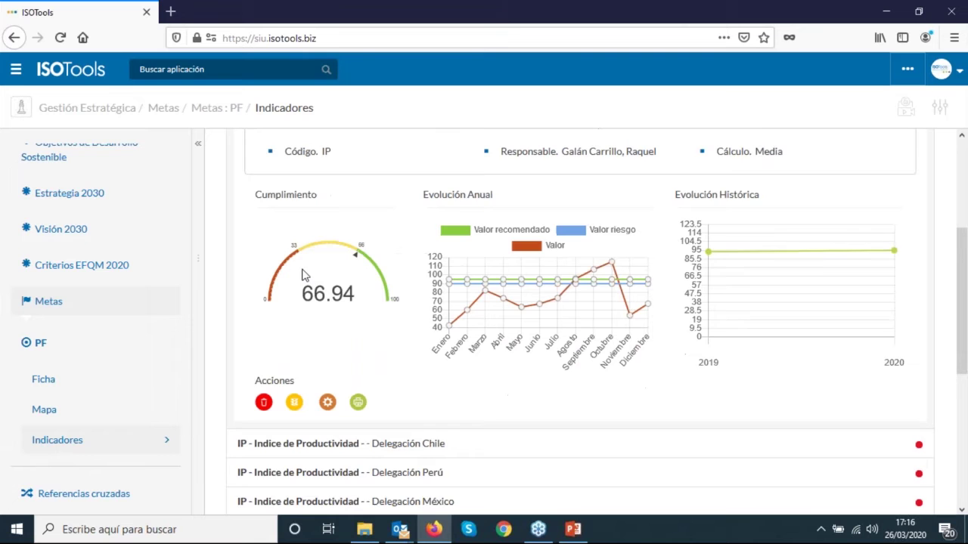
scroll(332, 295, "down", 5)
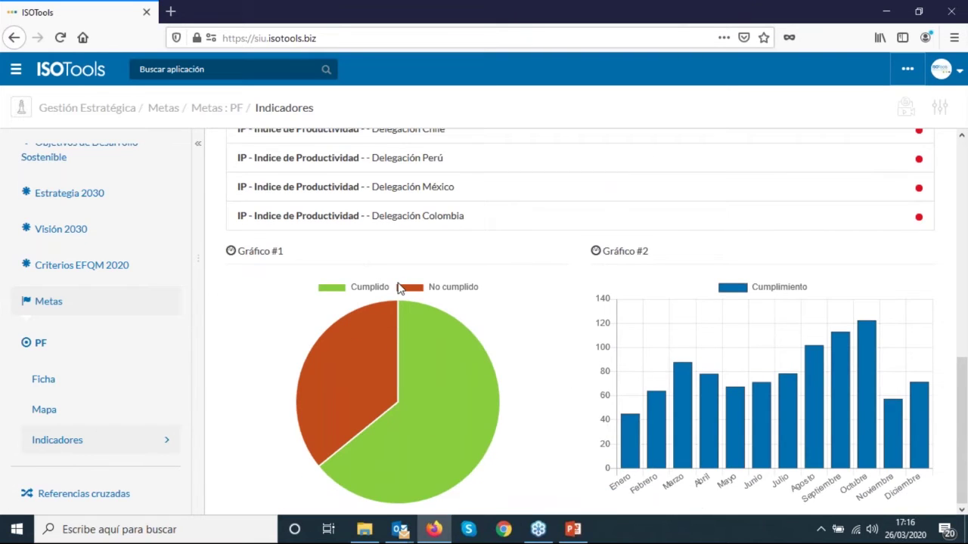
scroll(399, 290, "up", 2)
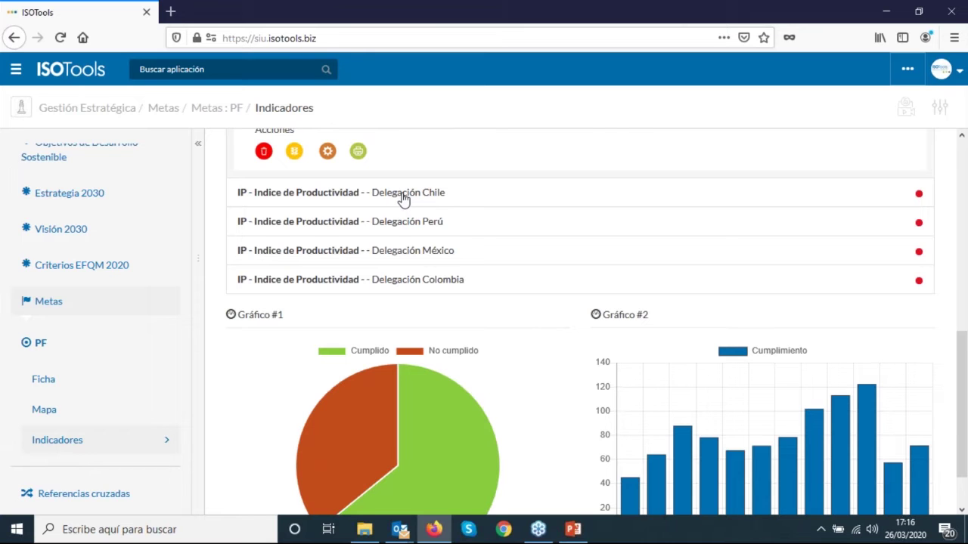
Expand the Delegación Chile productivity indicator and review its details, compliance gauge, and annual and historical evolution charts.
left_click(401, 199)
scroll(563, 281, "down", 2)
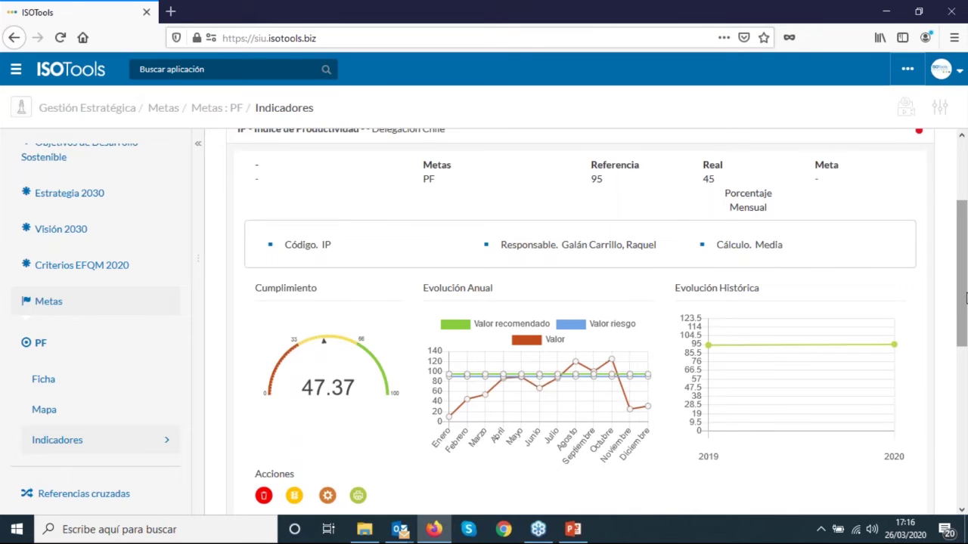
scroll(344, 402, "down", 1)
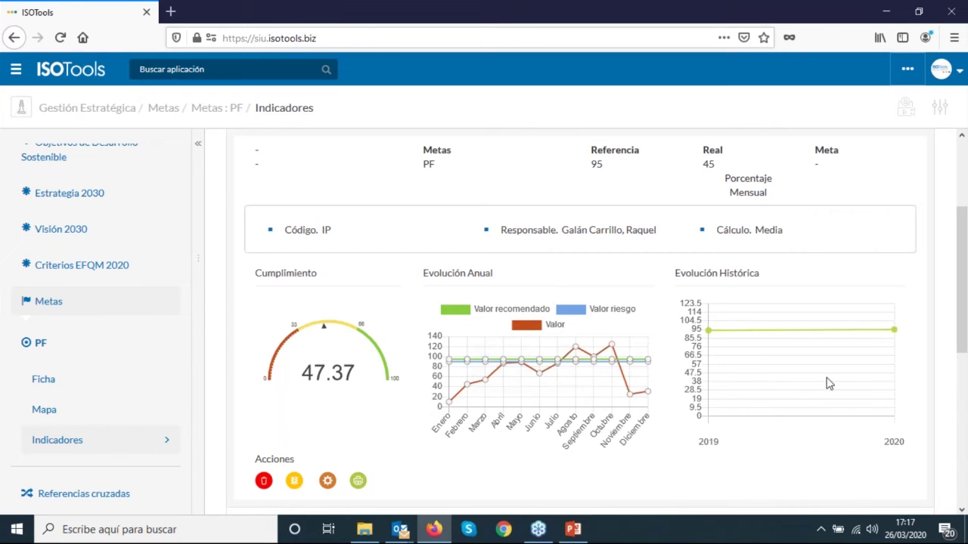
scroll(656, 432, "up", 2)
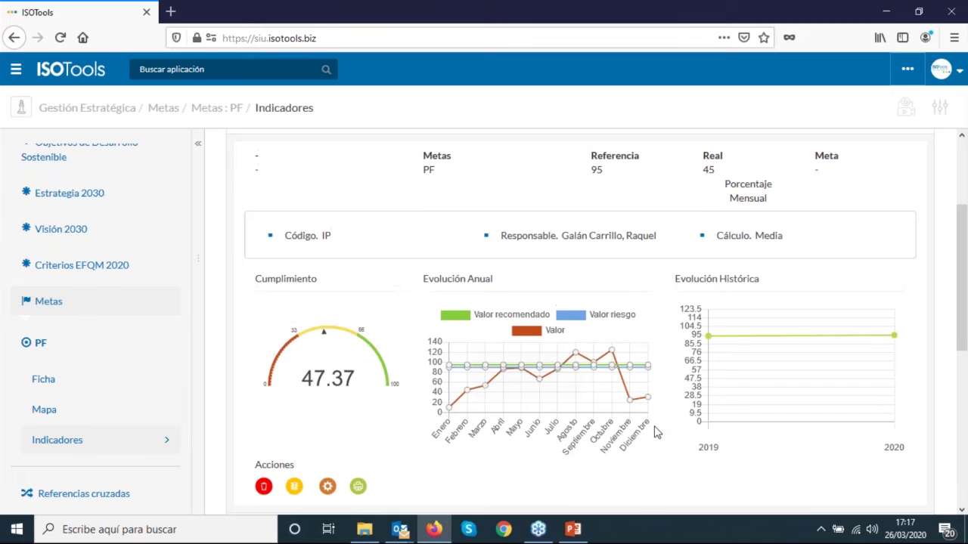
scroll(656, 433, "up", 2)
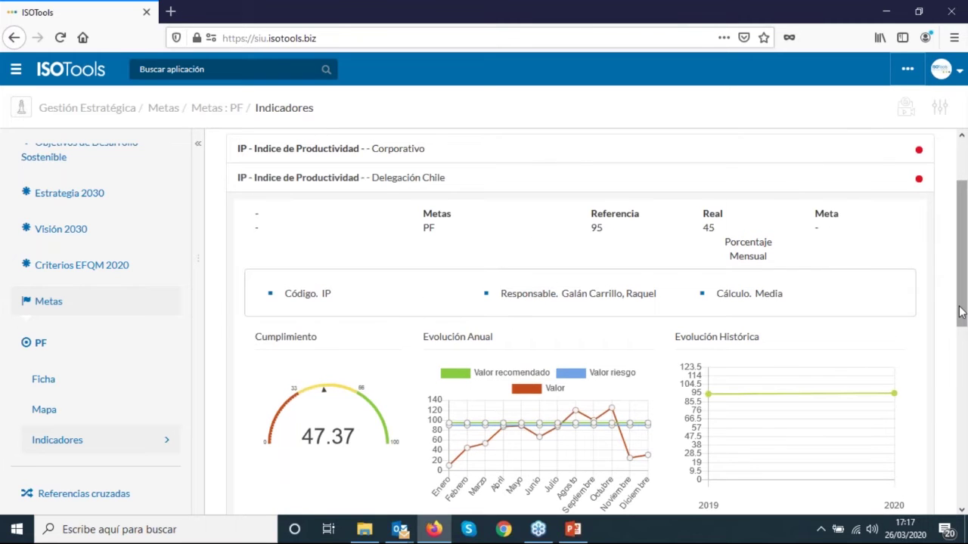
scroll(416, 383, "down", 2)
scroll(402, 392, "down", 1)
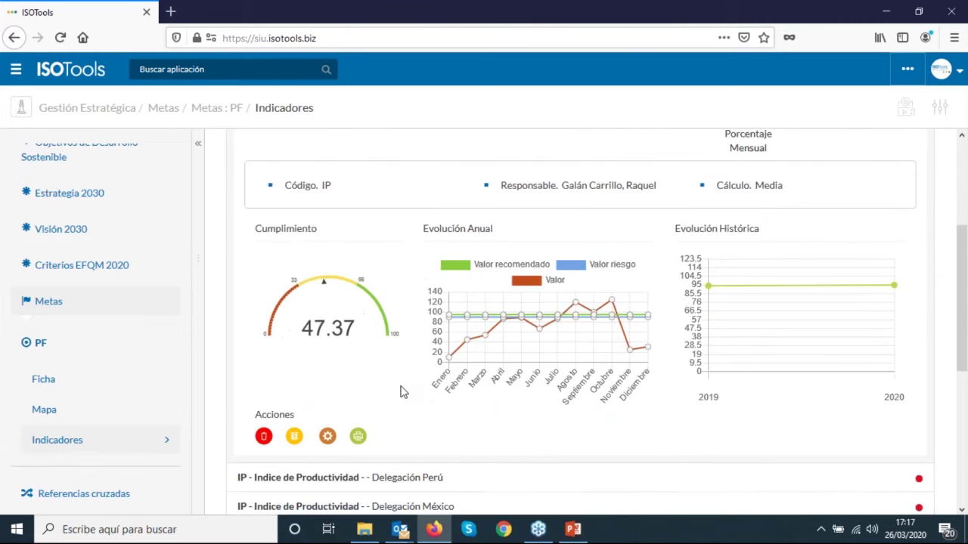
Expand the Delegación Perú and Delegación México productivity indicators in turn and review their details and the México charts.
scroll(403, 391, "down", 3)
left_click(335, 274)
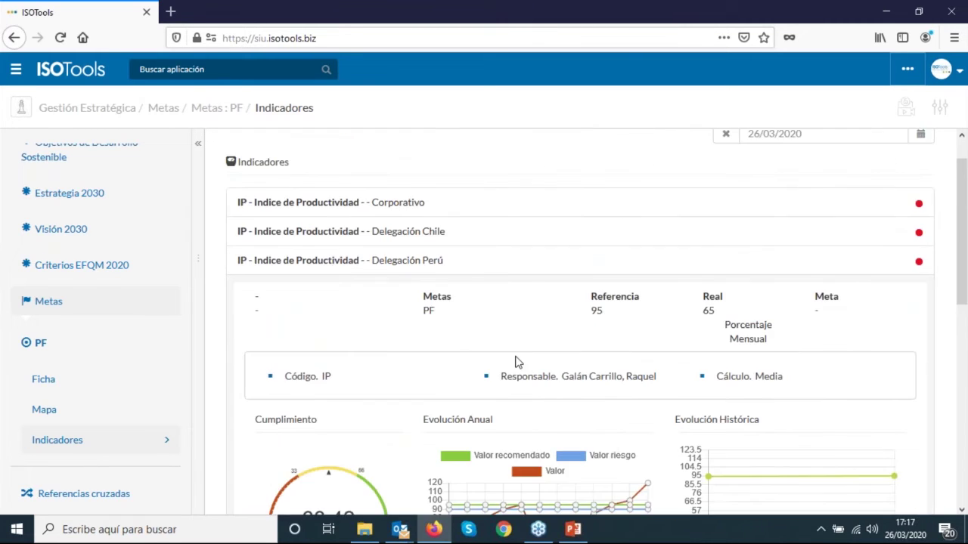
scroll(516, 363, "down", 3)
scroll(334, 354, "down", 4)
left_click(335, 351)
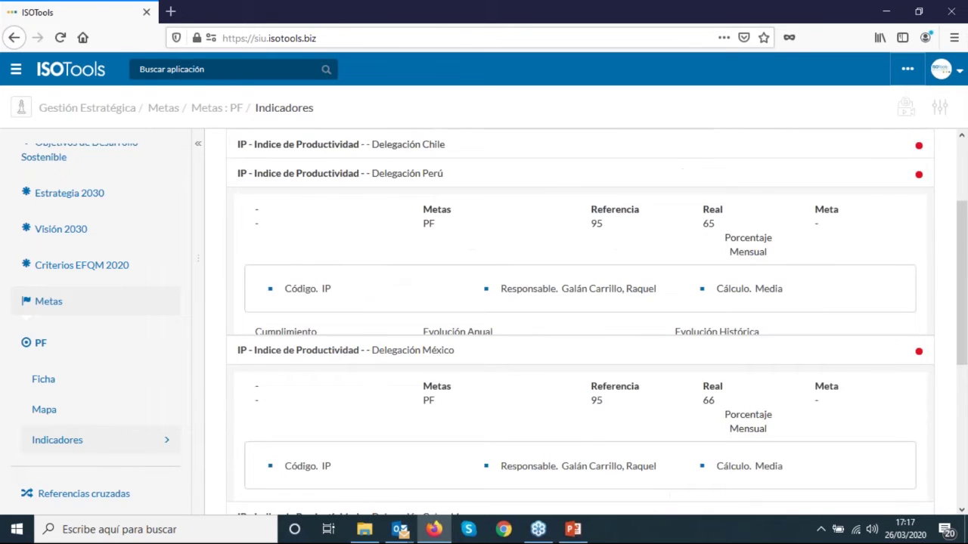
scroll(520, 365, "down", 2)
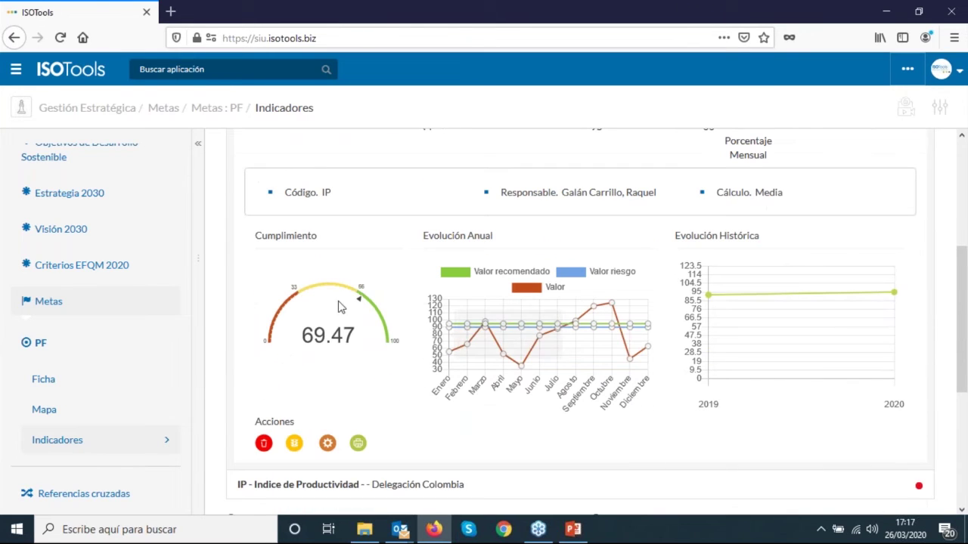
Expand the Delegación Colombia productivity indicator and review its reference data, compliance gauge, and annual and historical evolution charts.
scroll(346, 362, "down", 1)
scroll(347, 364, "down", 1)
left_click(453, 414)
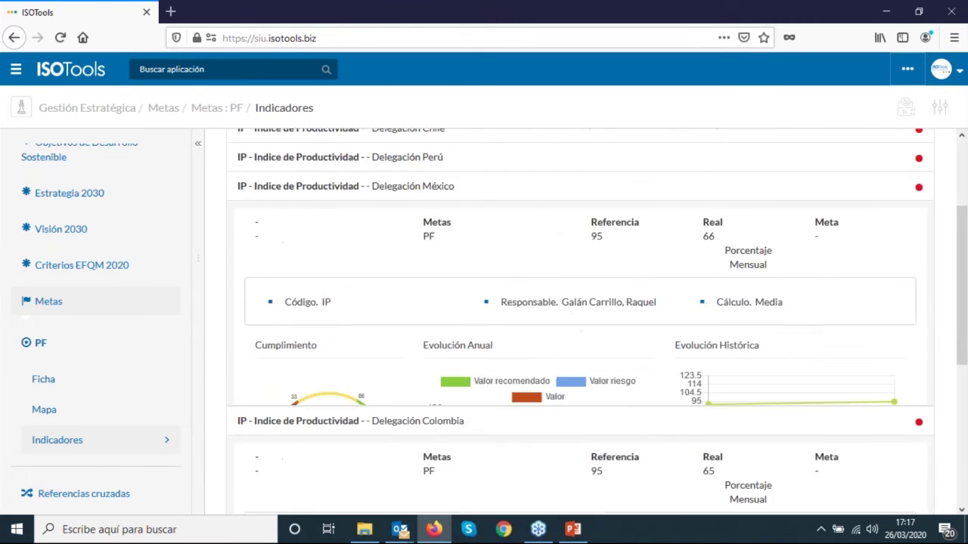
scroll(511, 386, "down", 4)
scroll(313, 395, "up", 2)
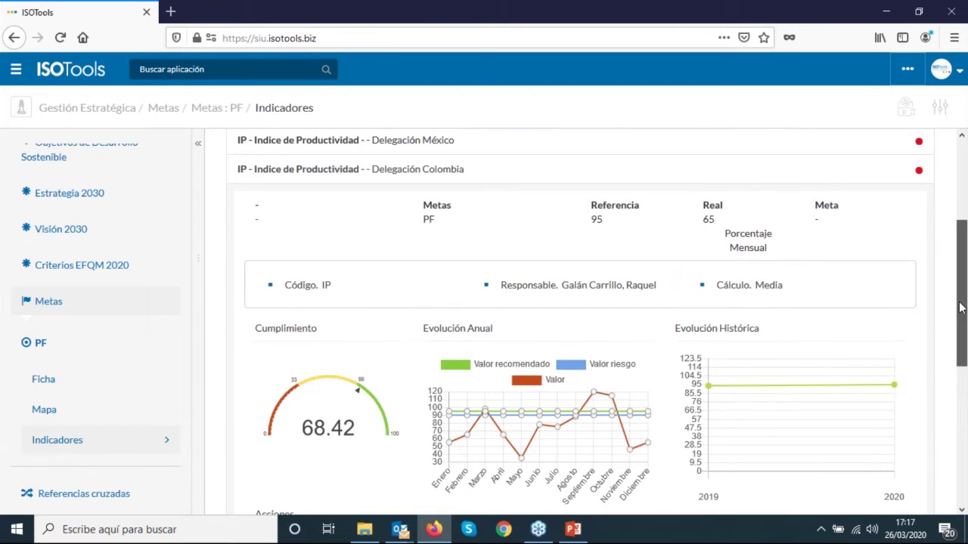
scroll(960, 319, "down", 2)
scroll(962, 322, "up", 7)
scroll(962, 303, "down", 6)
scroll(964, 195, "up", 2)
scroll(964, 195, "up", 3)
Reopen the Corporativo productivity indicator and review its compliance gauge and evolution charts.
left_click(389, 252)
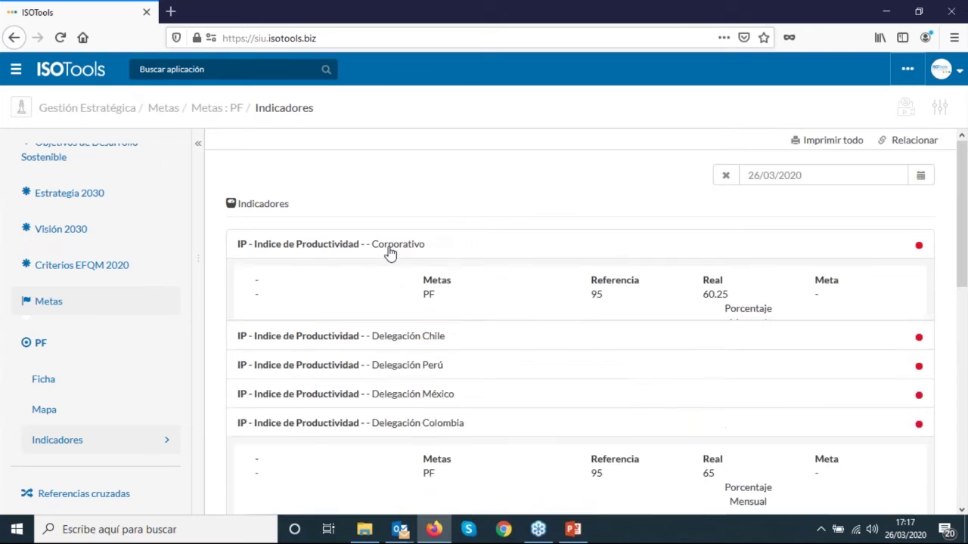
scroll(484, 317, "down", 2)
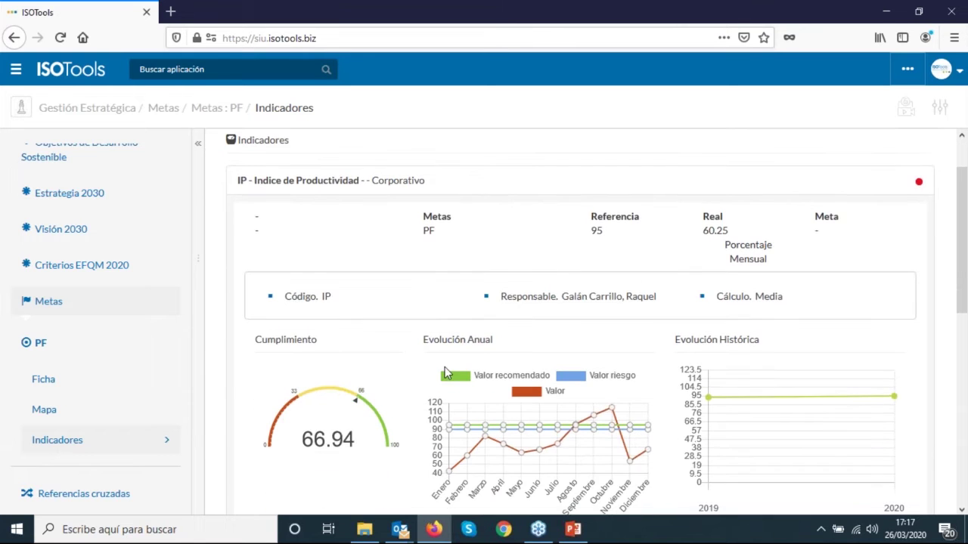
scroll(445, 373, "down", 2)
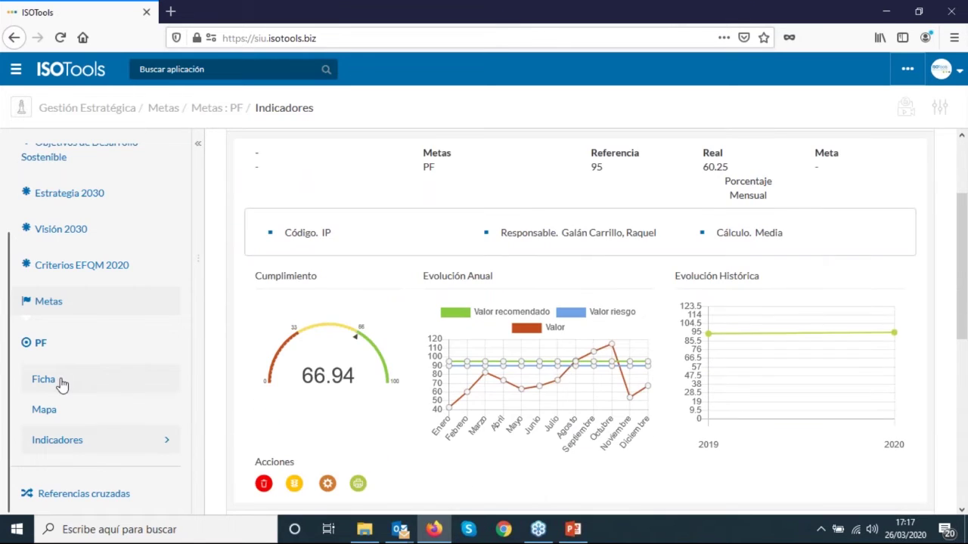
Open the PF goal's Ficha and review its indicator result gauge and monthly measurement chart.
left_click(60, 380)
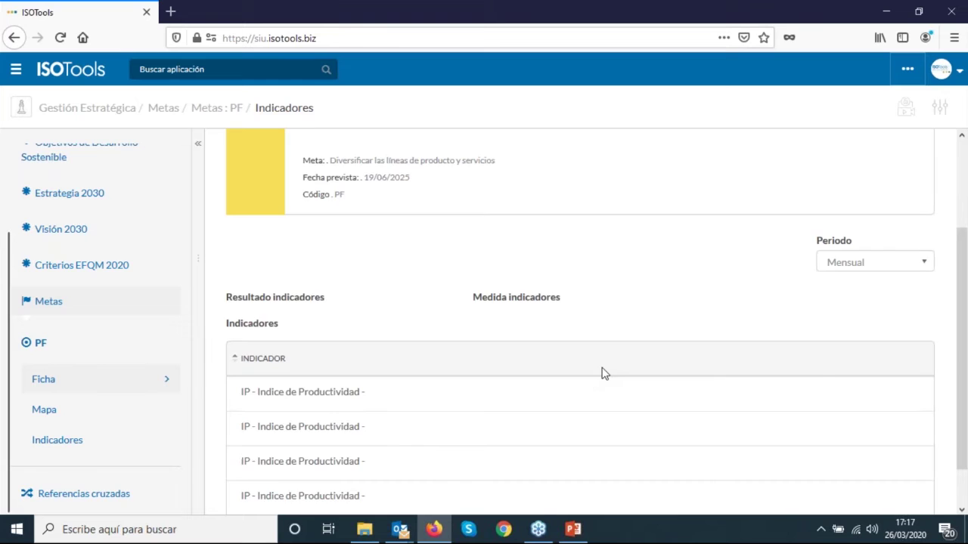
scroll(723, 397, "down", 2)
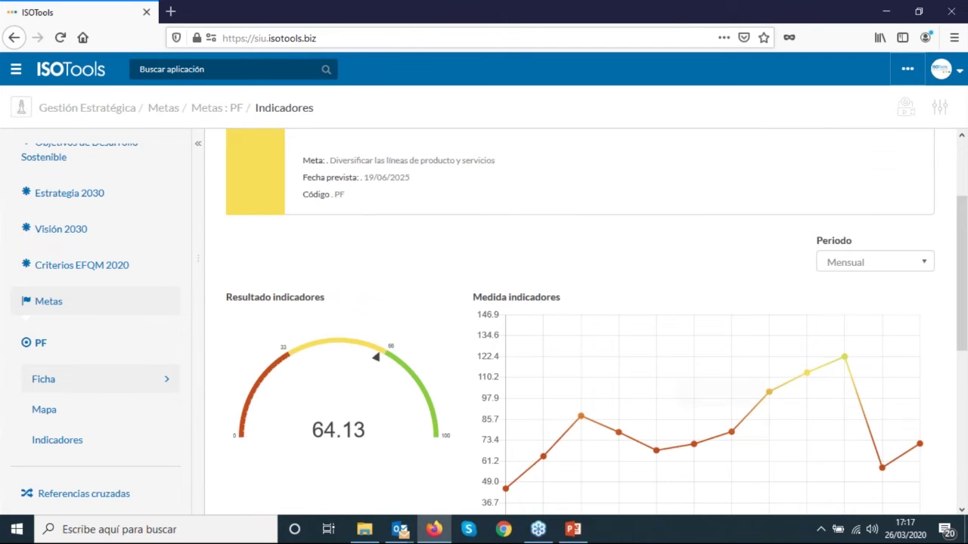
Open the Mapa estratégico and examine the Hoshin Kanri matrix of goals, strategies, objectives and teams with its impact legend.
scroll(91, 268, "up", 3)
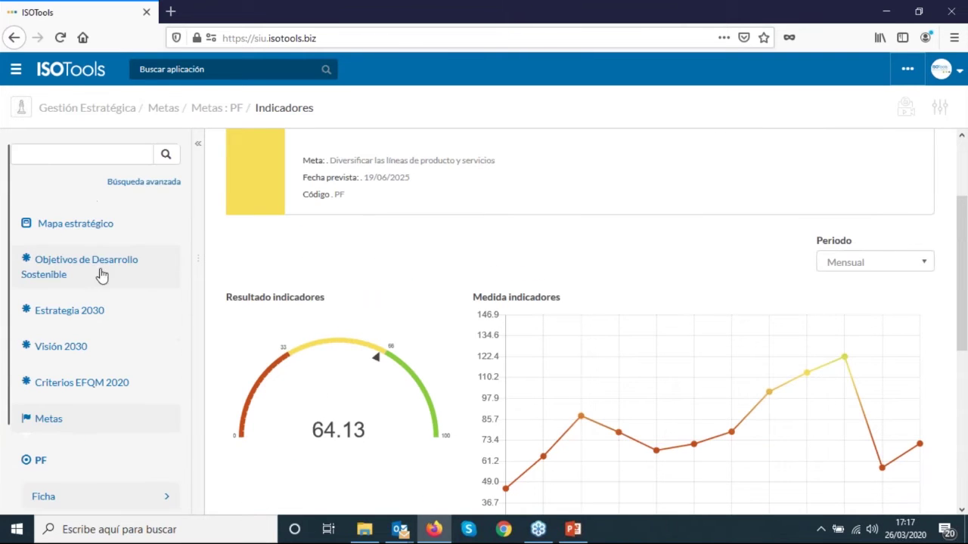
left_click(78, 224)
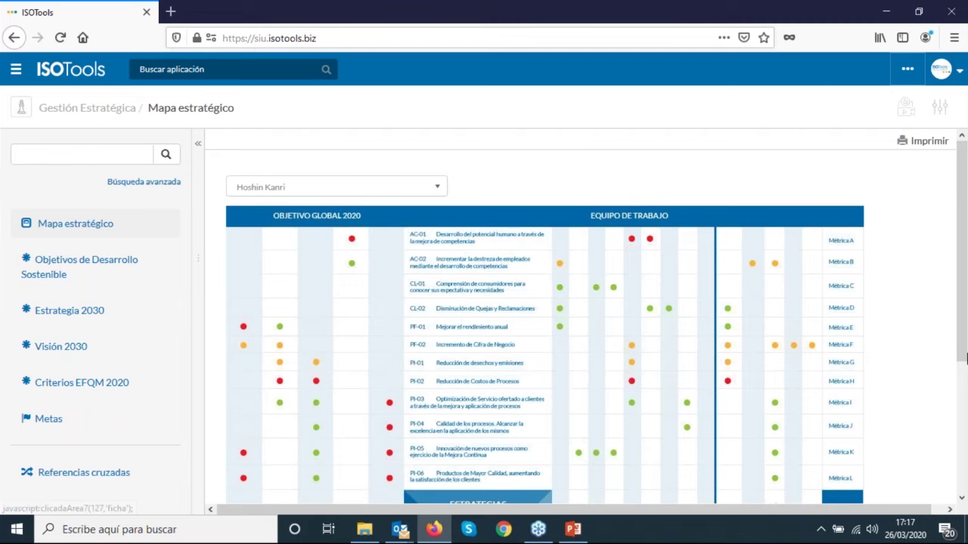
scroll(434, 476, "down", 3)
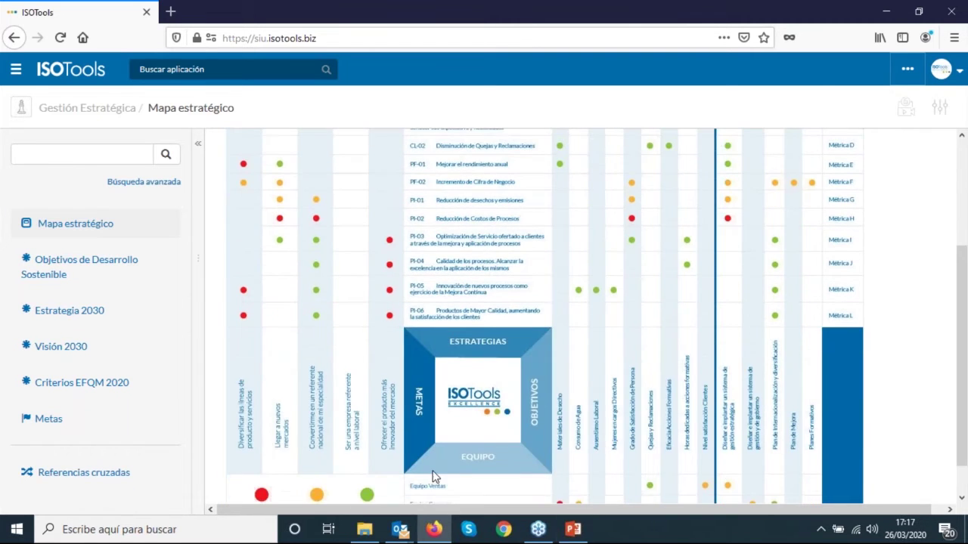
scroll(434, 476, "down", 1)
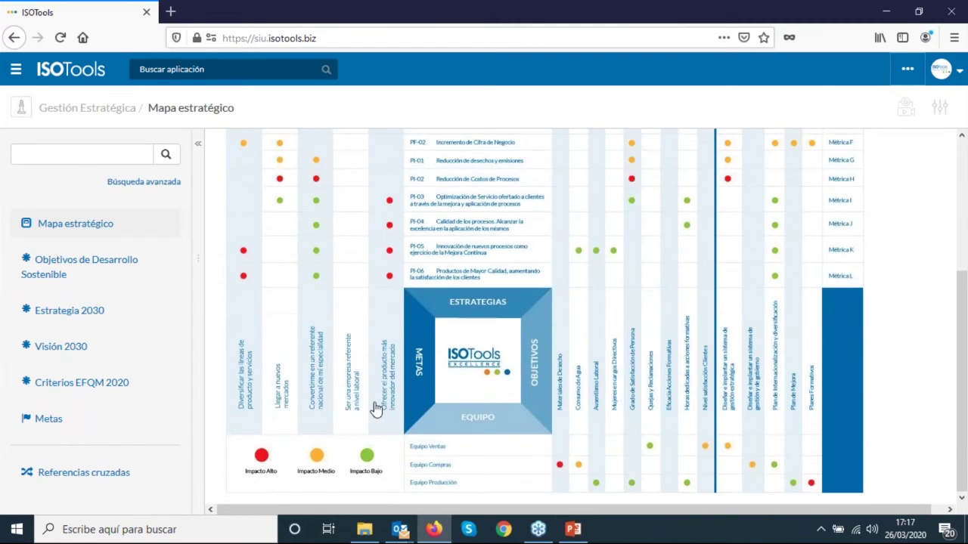
scroll(480, 350, "up", 2)
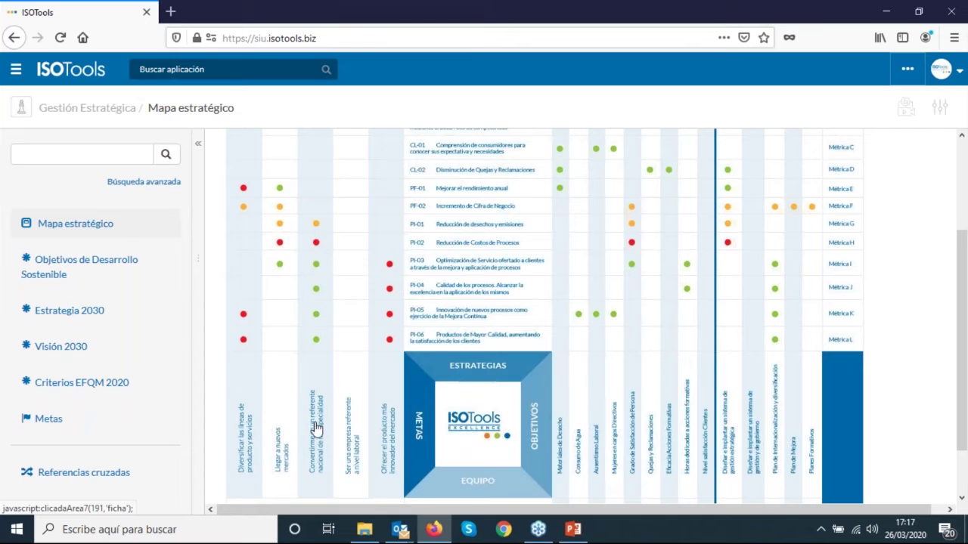
Glance at the PI-06 strategy record, return to the Mapa estratégico, and examine how the matrix links strategies with goals and objectives.
left_click(471, 342)
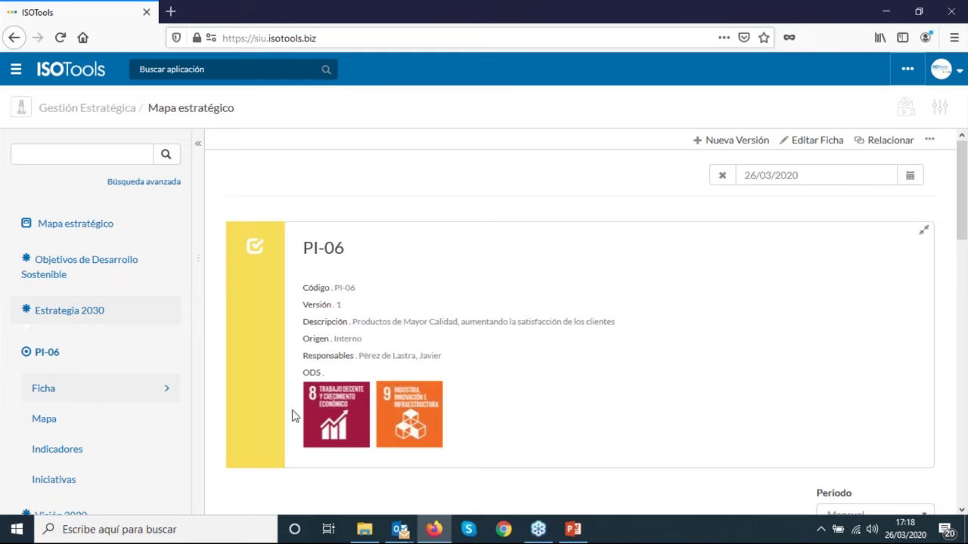
left_click(79, 228)
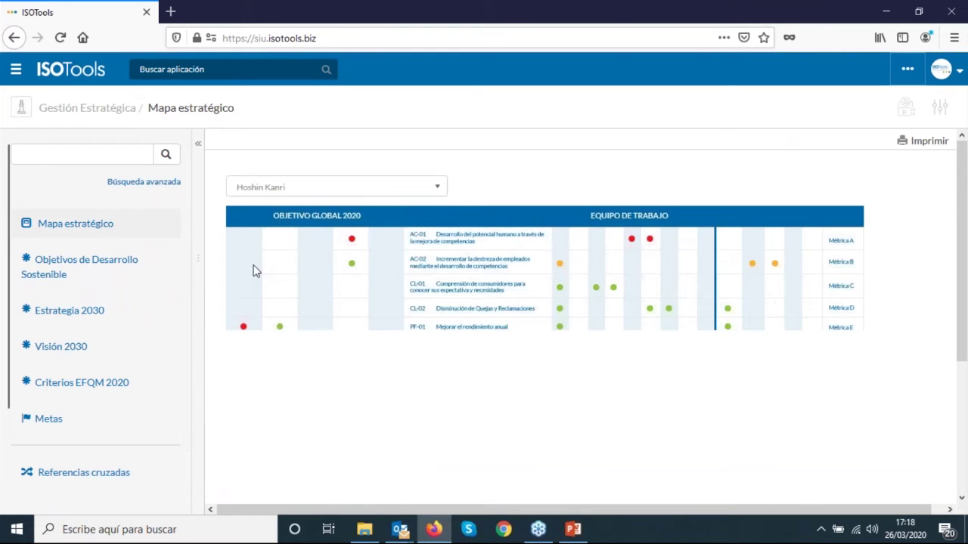
scroll(759, 322, "down", 3)
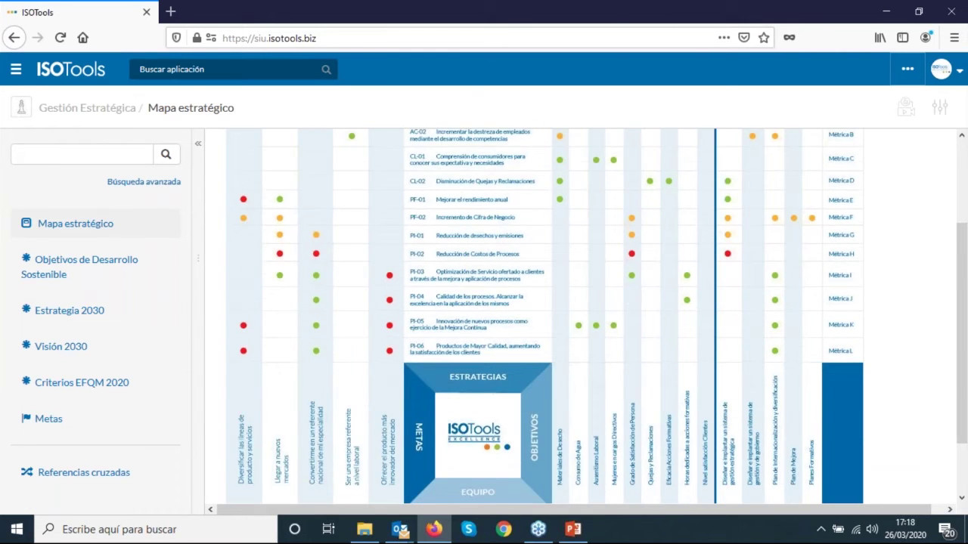
scroll(214, 385, "down", 1)
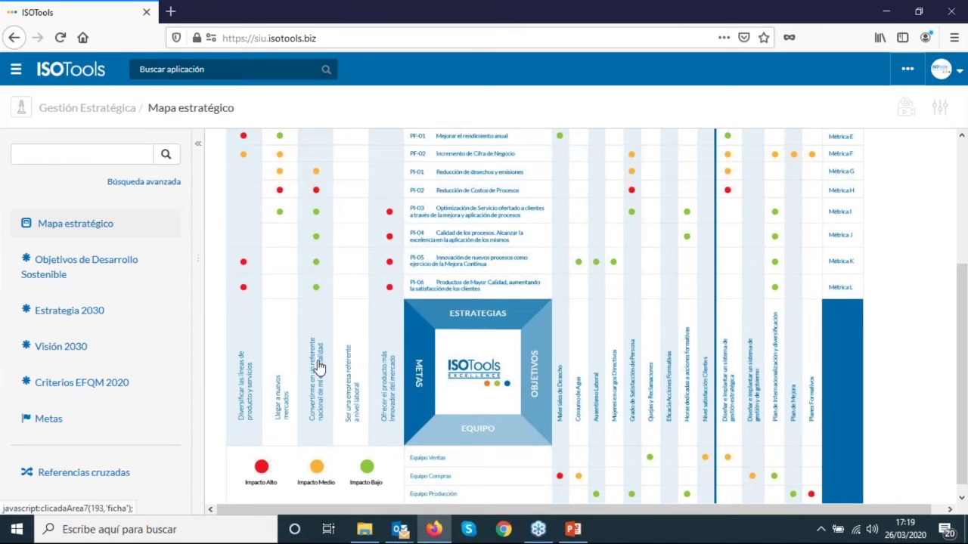
scroll(320, 367, "up", 3)
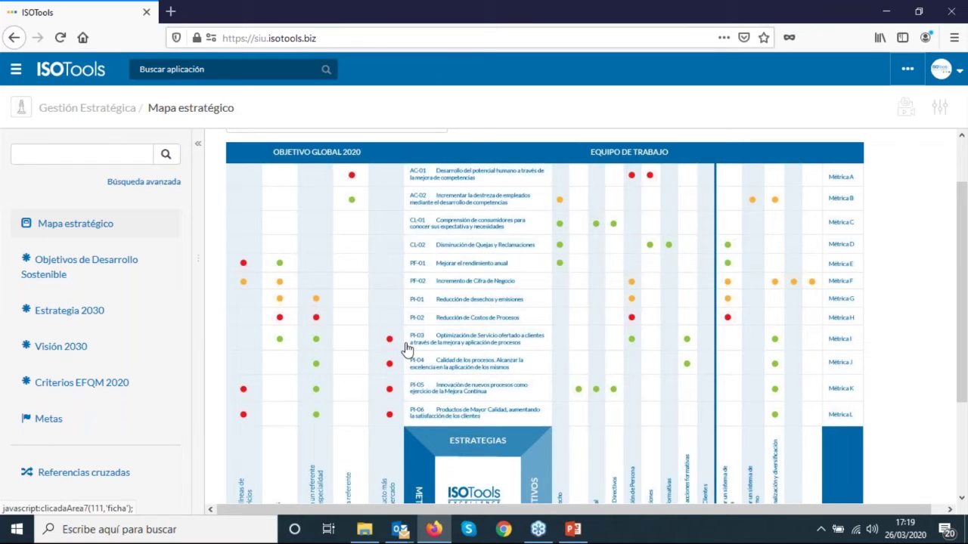
scroll(407, 349, "down", 3)
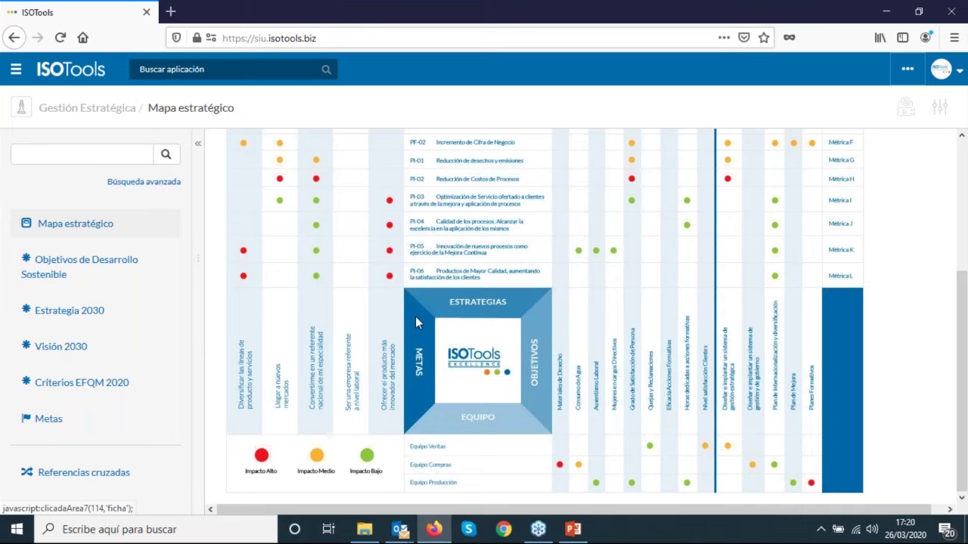
scroll(308, 311, "up", 2)
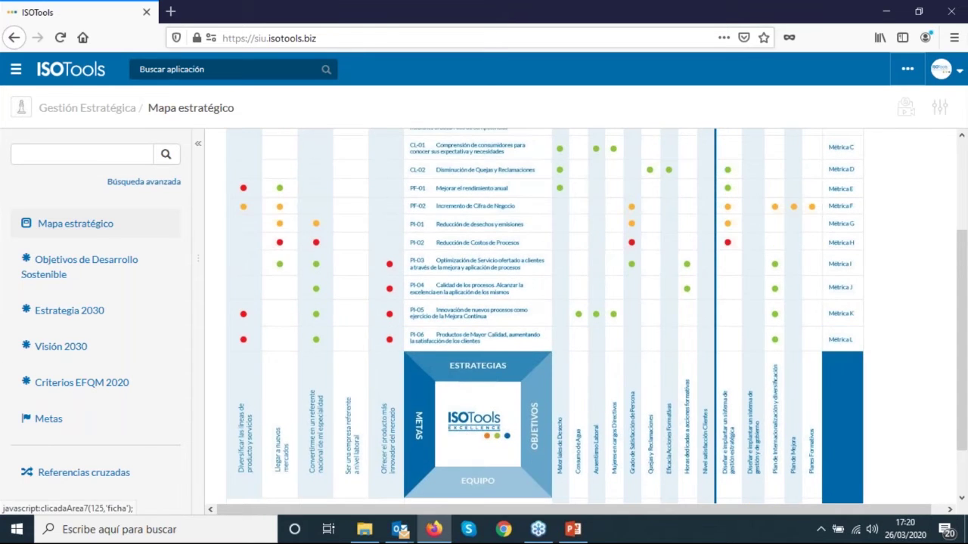
Open strategy PI-06 from the matrix and review its description, linked ODS, indicator result gauge and monthly measurement chart.
left_click(443, 335)
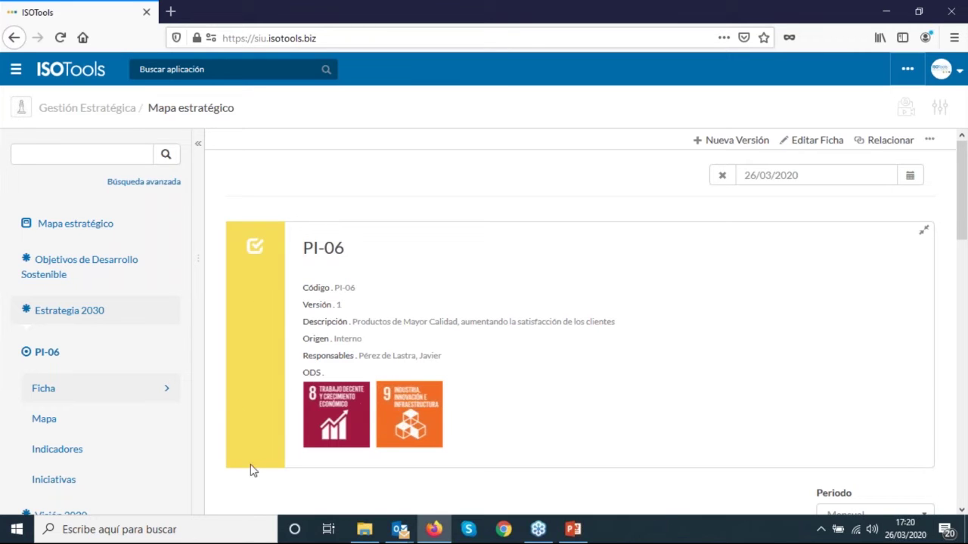
scroll(568, 356, "down", 2)
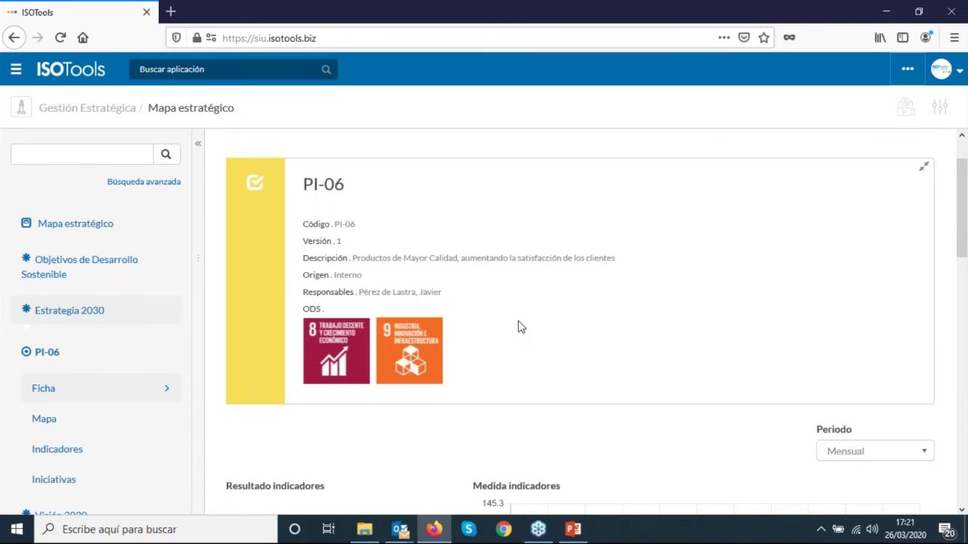
scroll(529, 313, "down", 1)
scroll(530, 314, "down", 3)
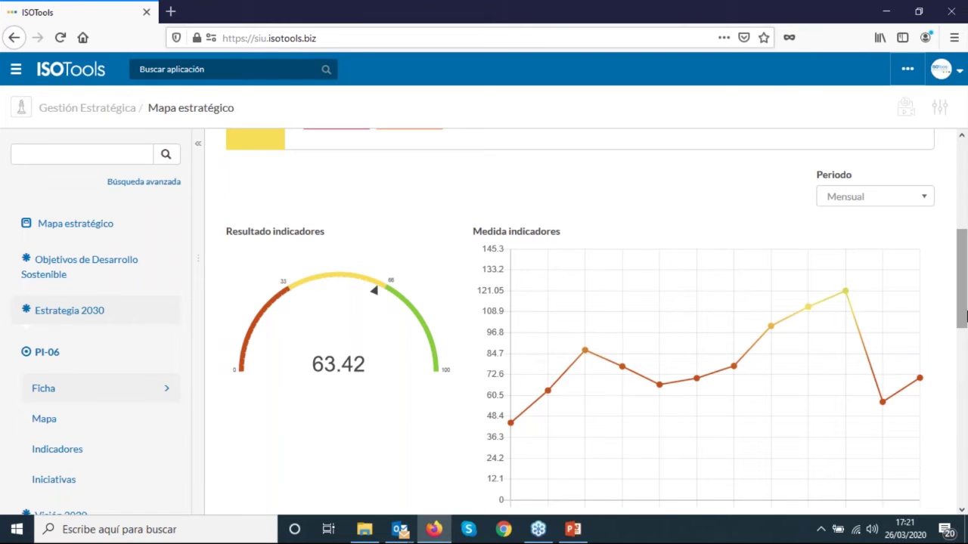
mouse_move(965, 311)
left_mouse_down()
mouse_move(965, 336)
mouse_move(965, 317)
left_mouse_up()
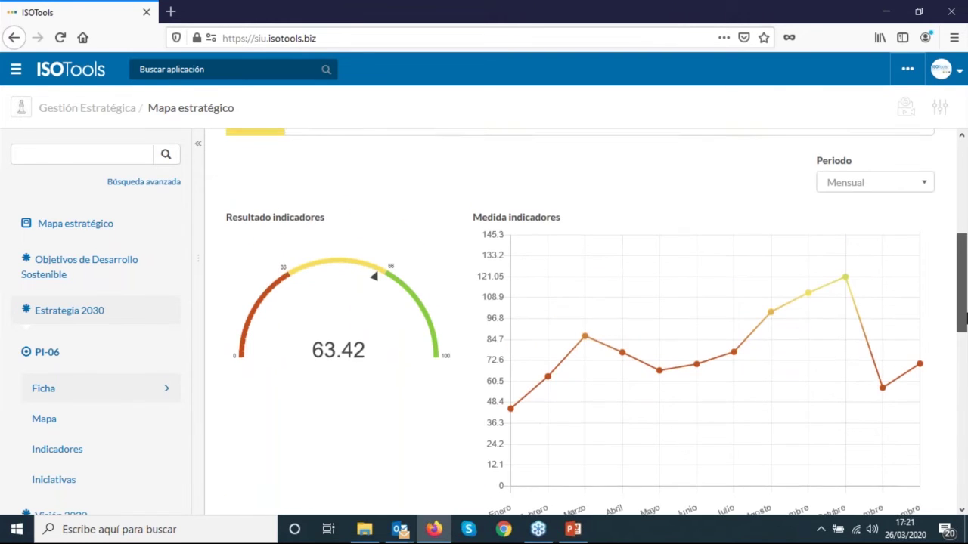
scroll(792, 195, "up", 8)
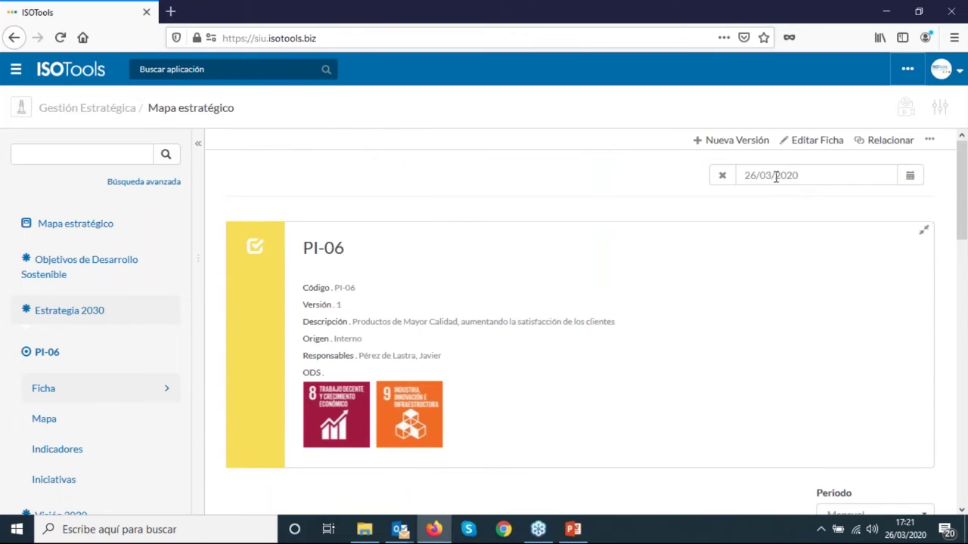
Set the PI-06 record's consultation date to 31/12/2019 and reload its data.
double_click(749, 176)
type("31")
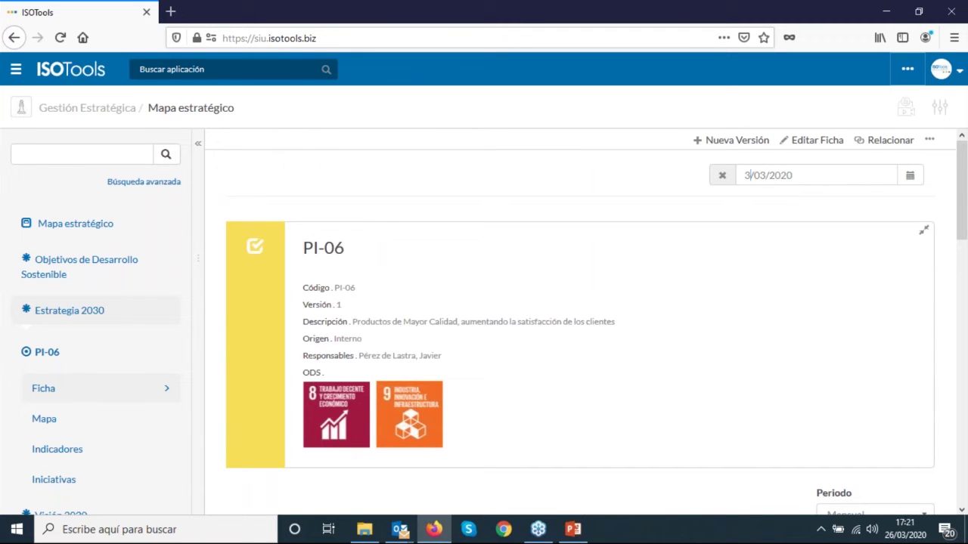
key("Delete")
key("Delete")
key("Delete")
type("12/")
key("End")
key("BackSpace")
key("BackSpace")
type("19")
key("Return")
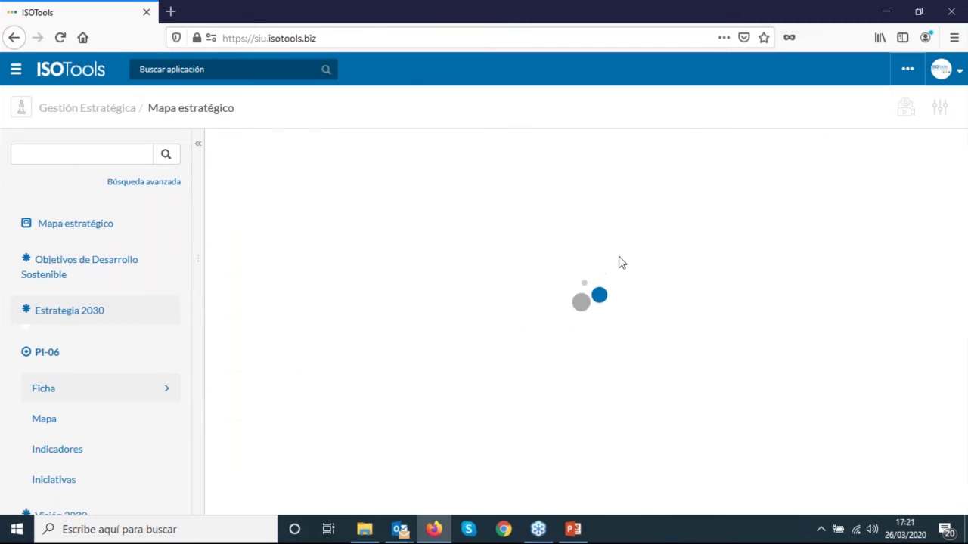
Review the PI-06 status colour, indicator result gauge and monthly measurement chart for the 31/12/2019 date.
scroll(642, 347, "down", 5)
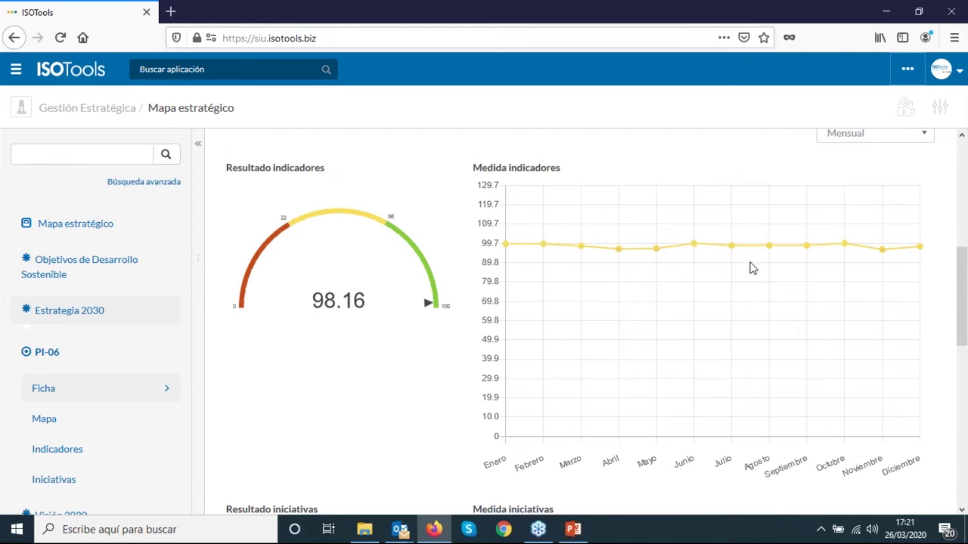
scroll(746, 322, "up", 5)
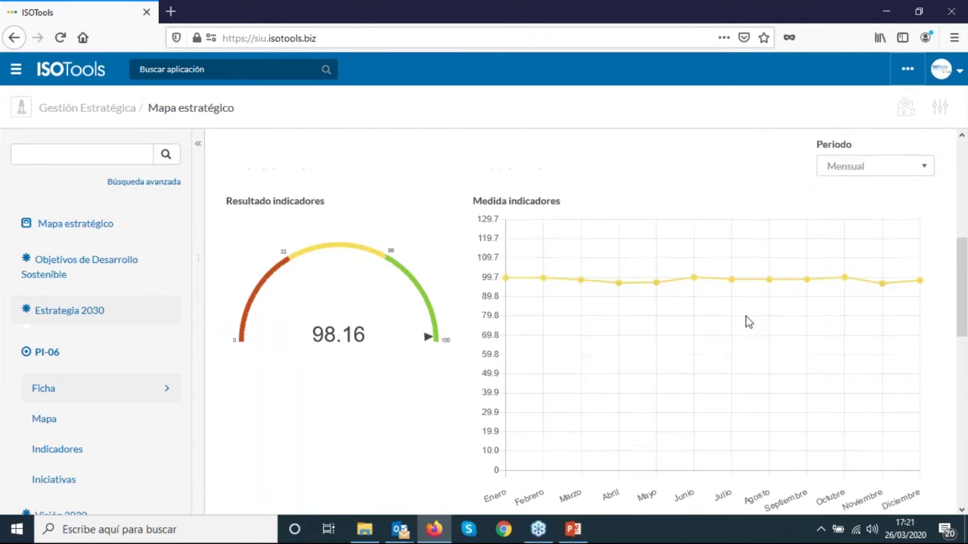
left_click_drag(806, 174, 654, 177)
left_click(654, 181)
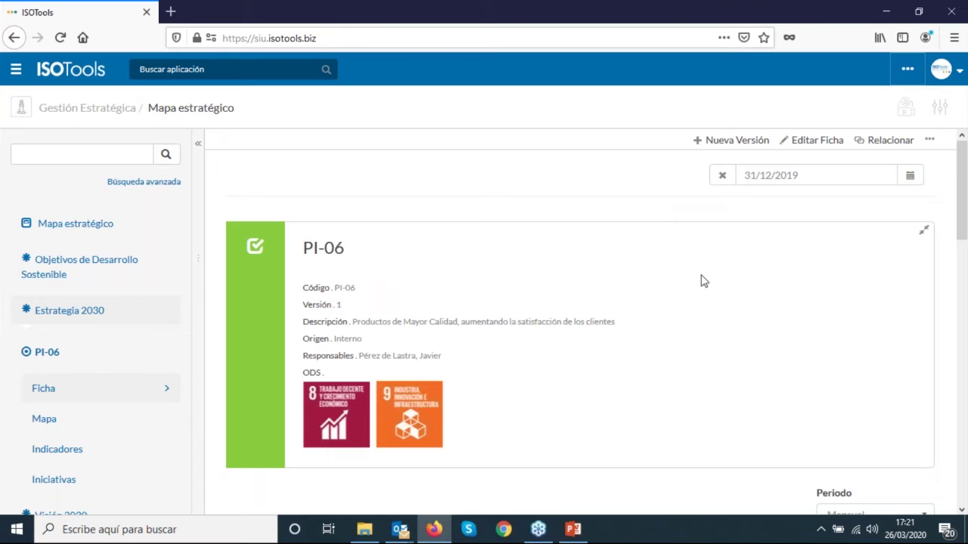
scroll(702, 283, "down", 4)
scroll(425, 201, "down", 1)
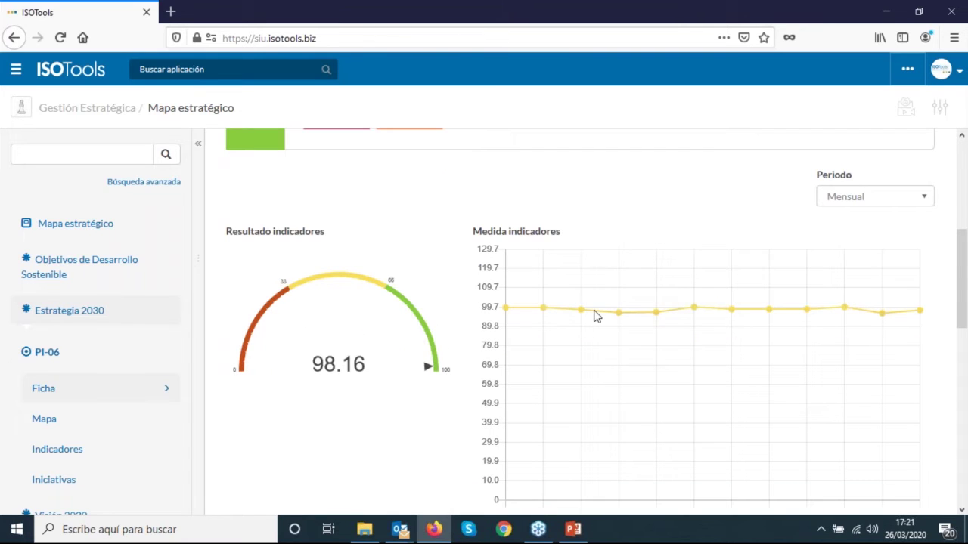
scroll(594, 315, "down", 3)
scroll(708, 293, "up", 2)
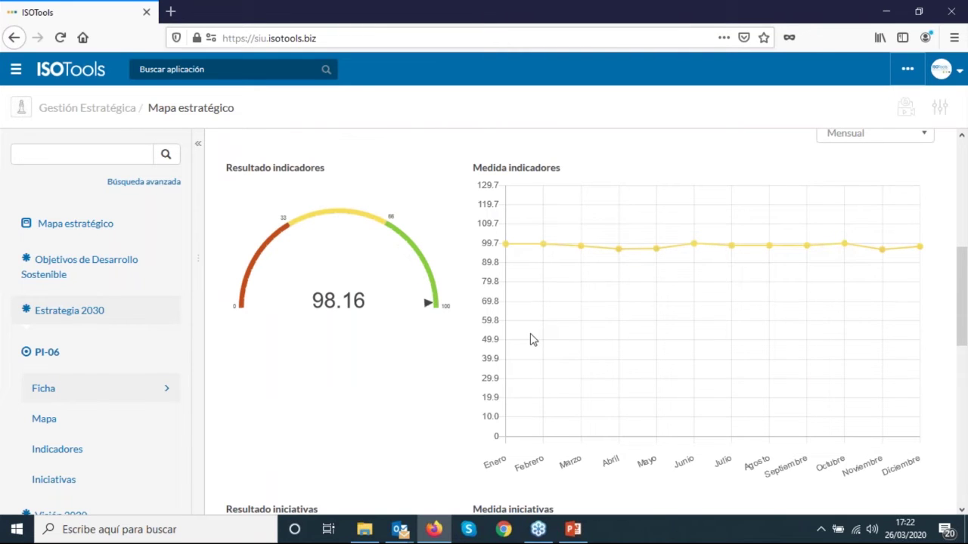
scroll(580, 328, "up", 4)
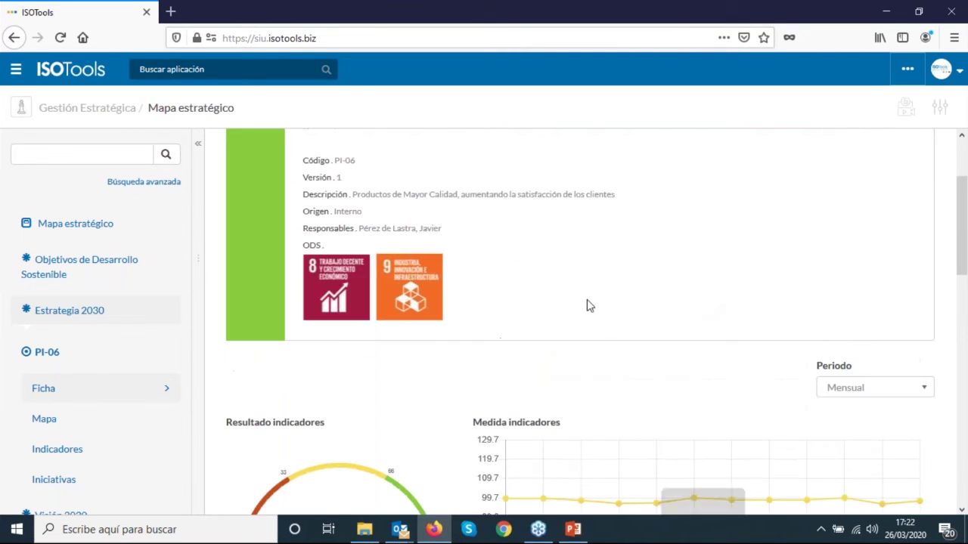
scroll(431, 179, "up", 2)
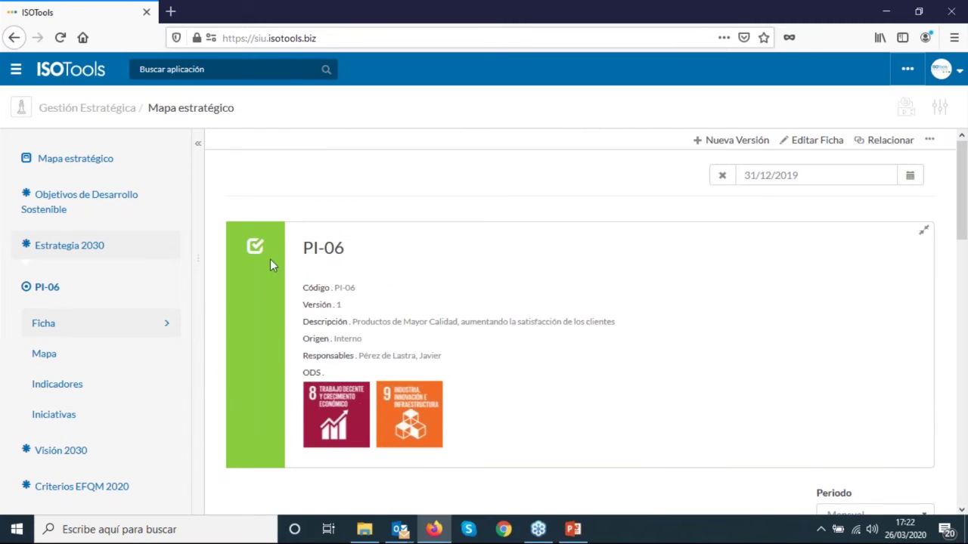
Set the PI-06 record's consultation date to 26/03/2020 and open the strategy's indicators.
left_click(756, 176)
type("26/038")
key("BackSpace")
type("/2020")
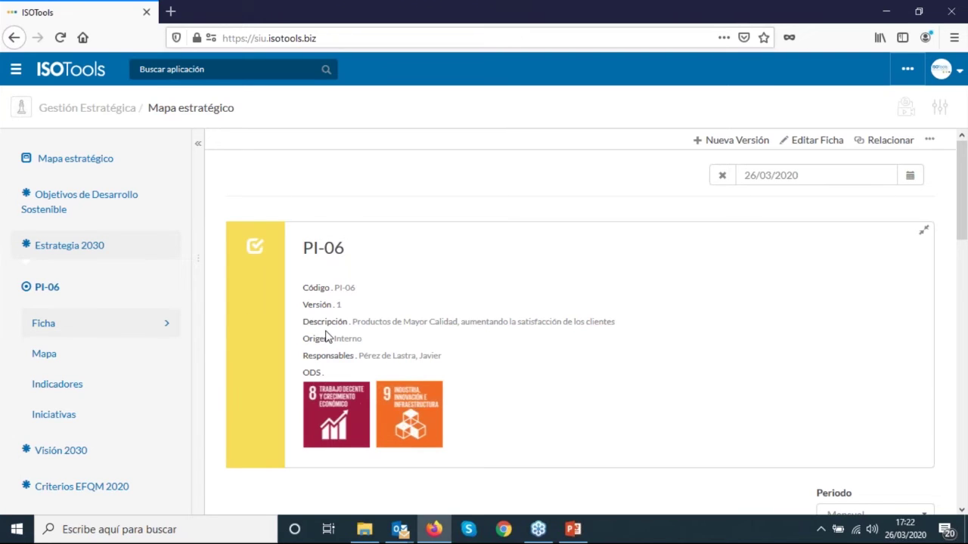
left_click(79, 386)
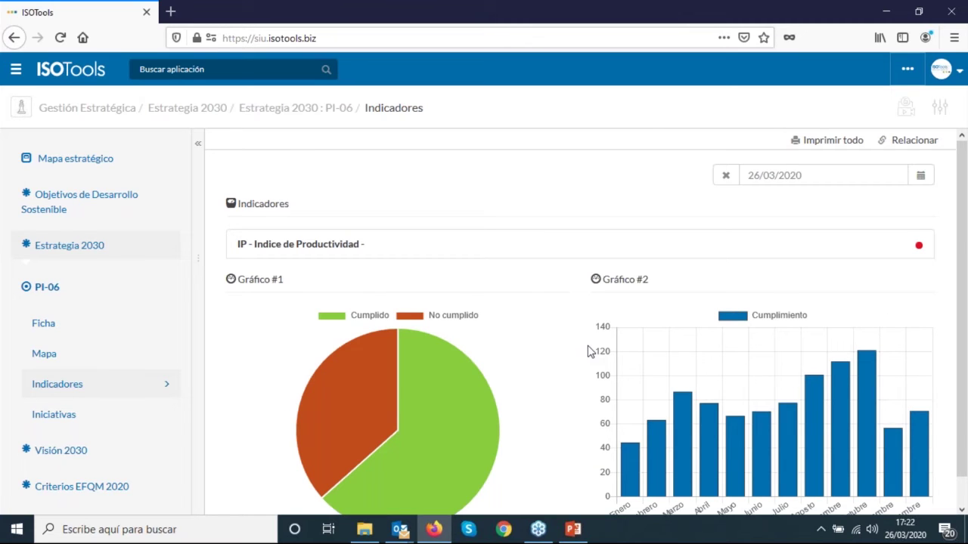
Expand the IP - Indice de Productividad indicator and review its compliance gauge, annual and historical evolution charts, and available actions.
left_click(324, 244)
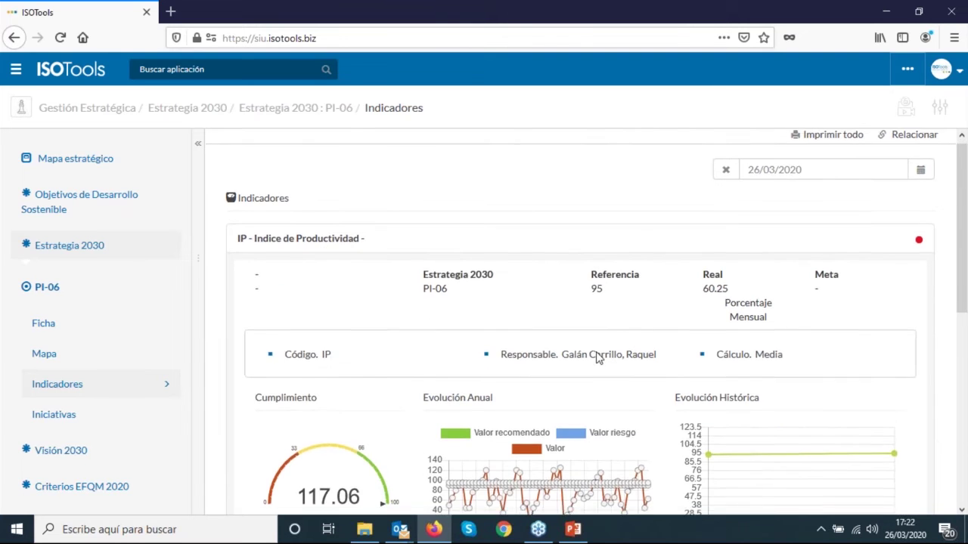
scroll(597, 358, "down", 3)
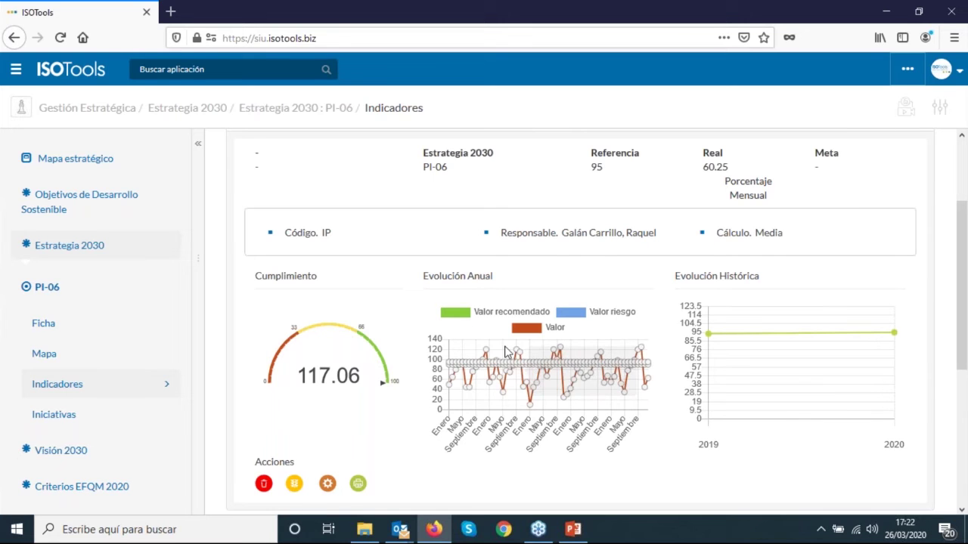
scroll(310, 216, "up", 1)
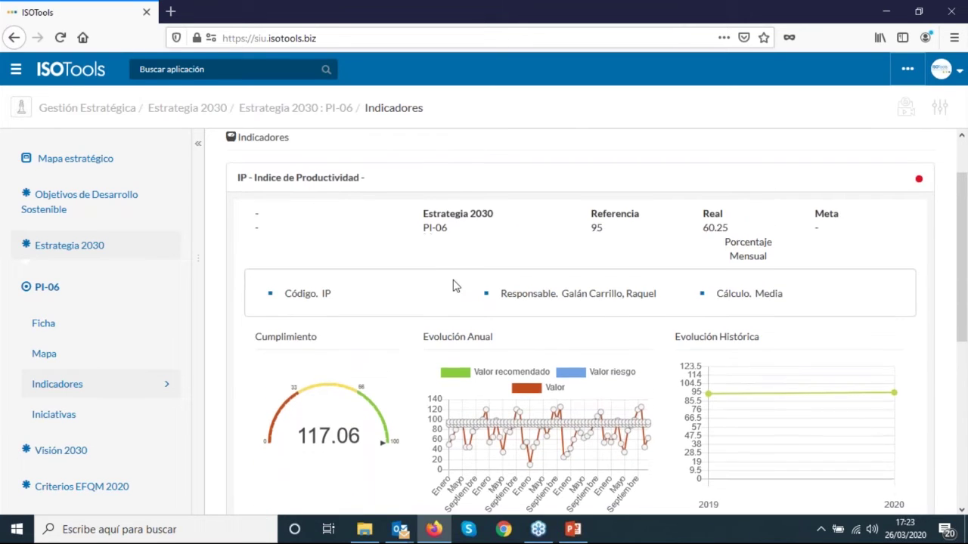
scroll(469, 287, "down", 1)
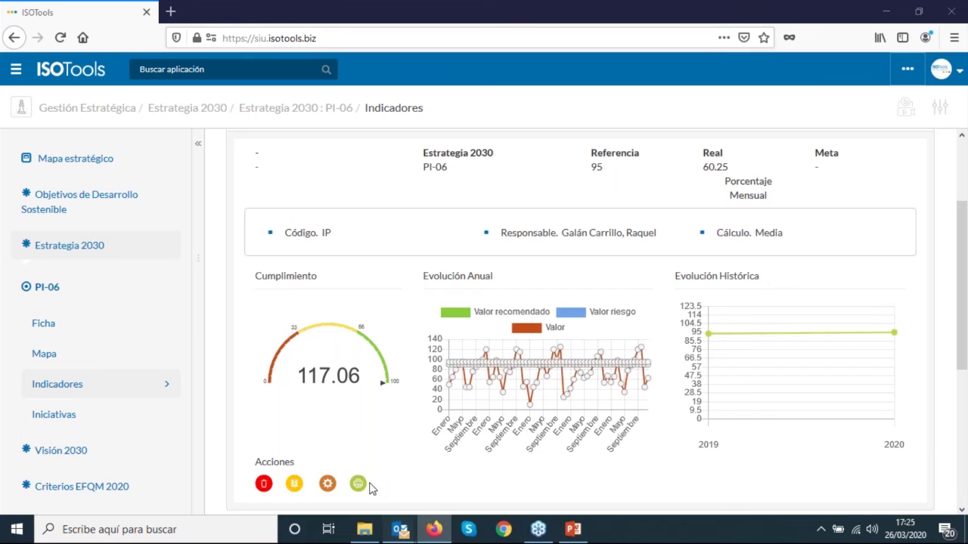
Switch to Outlook and open the REPORTE SEMANAL NC message from the Z Avisos ISOTools folder in its own window.
mouse_move(400, 529)
left_click(400, 425)
scroll(108, 399, "down", 2)
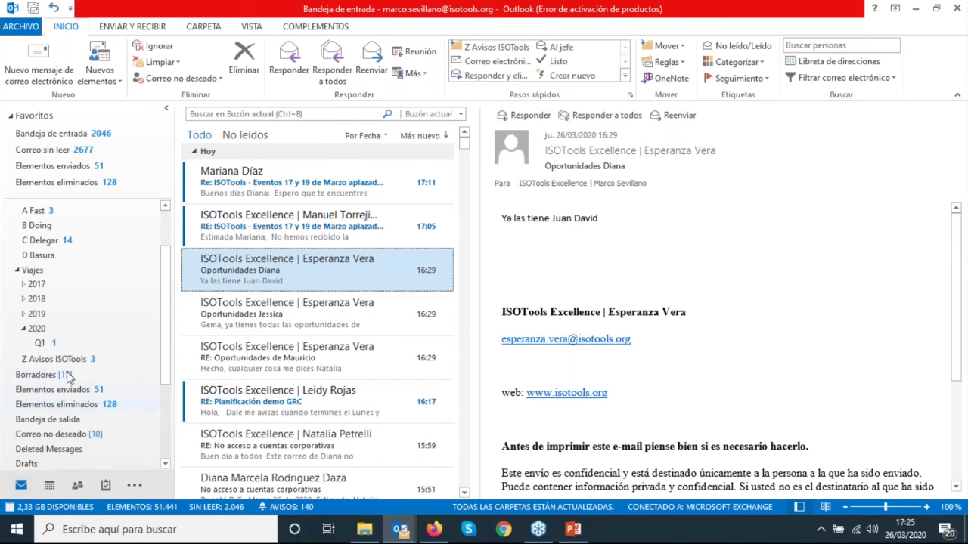
left_click(60, 359)
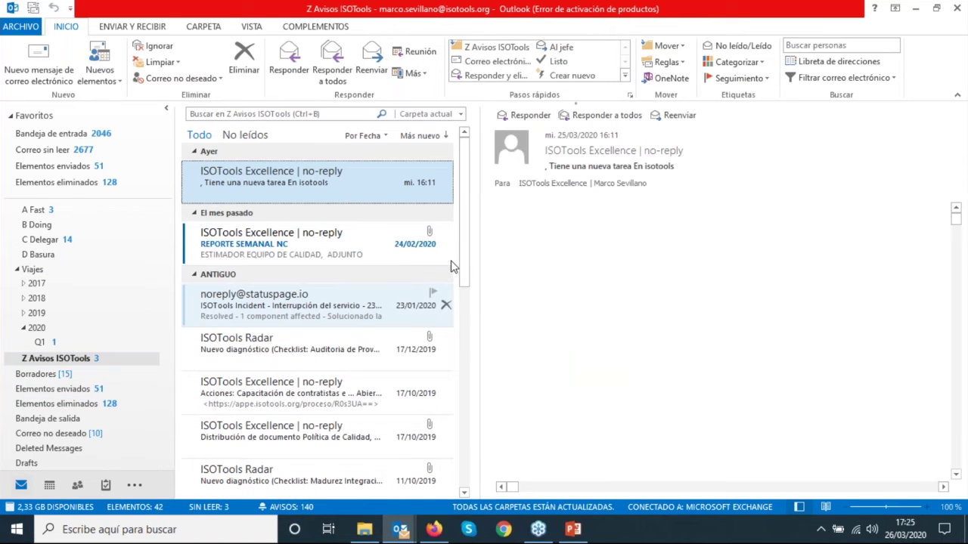
left_click(401, 261)
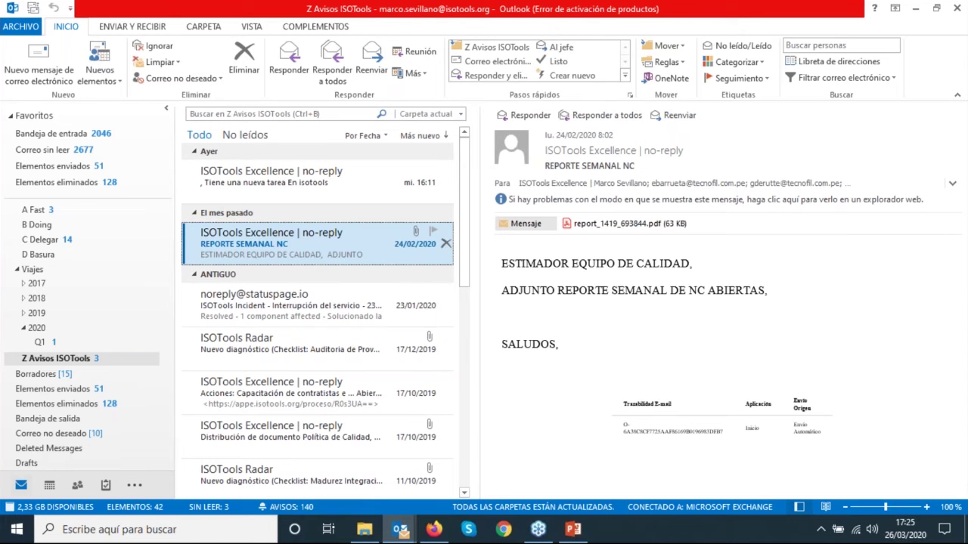
key("Return")
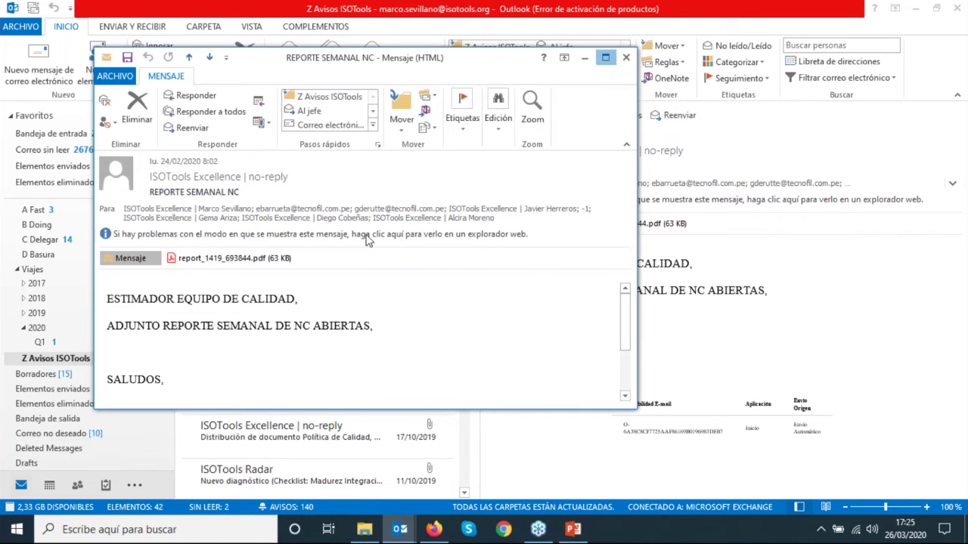
Read the REPORTE SEMANAL NC message body and open its attachment report_1419_693844.pdf.
left_click(610, 60)
left_click(936, 9)
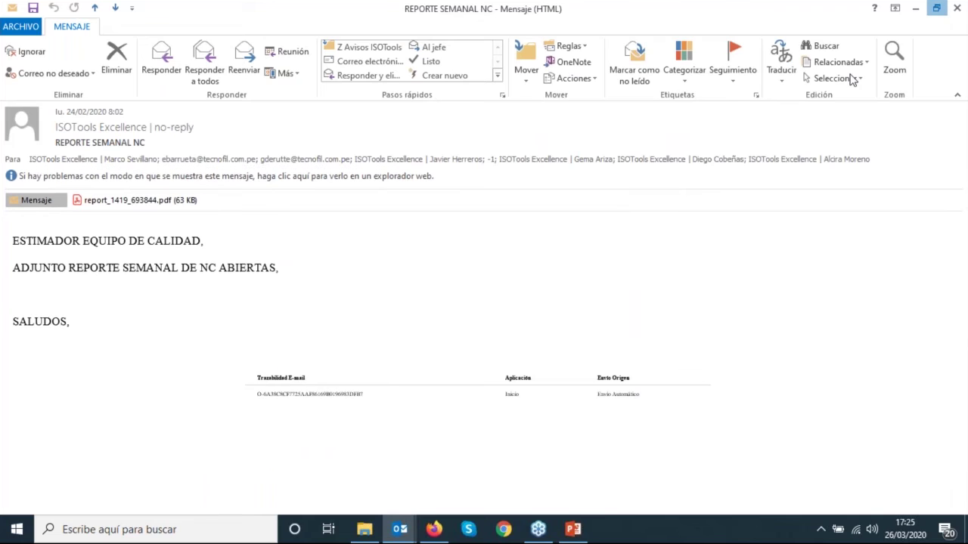
left_click_drag(107, 302, 224, 302)
left_click(231, 305)
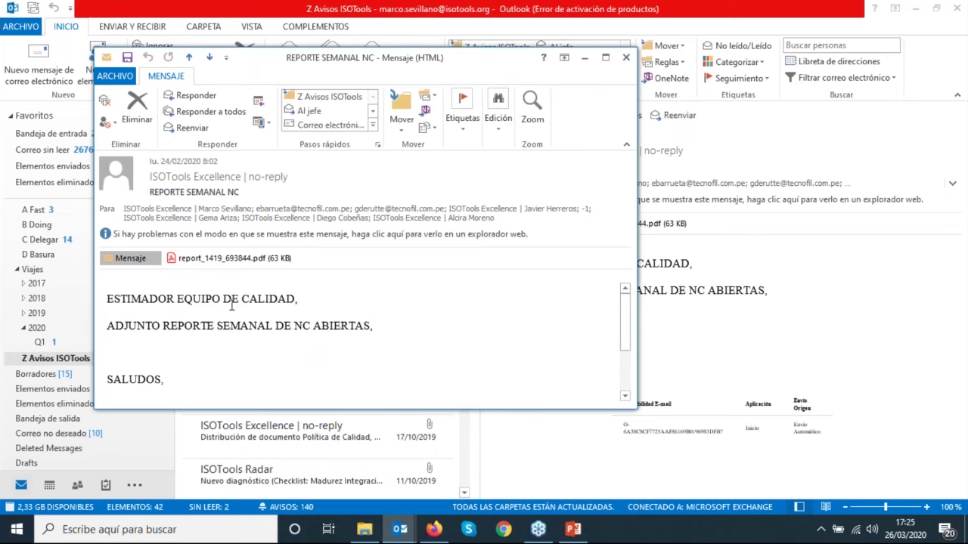
left_click_drag(122, 330, 323, 345)
left_click(308, 341)
left_click(223, 258)
left_click(579, 306)
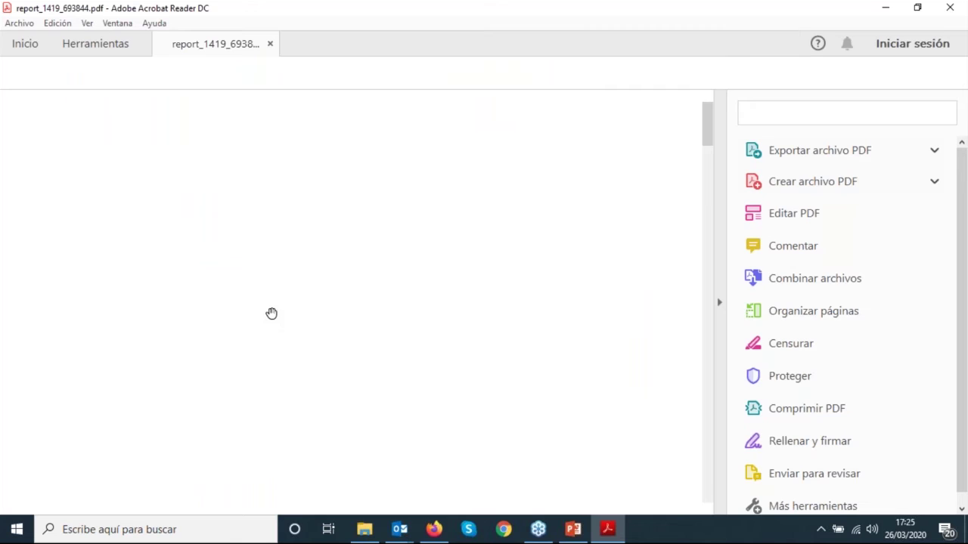
Review the 2019 audit plans, the findings table and the monthly findings chart in the PDF report.
scroll(511, 340, "down", 15)
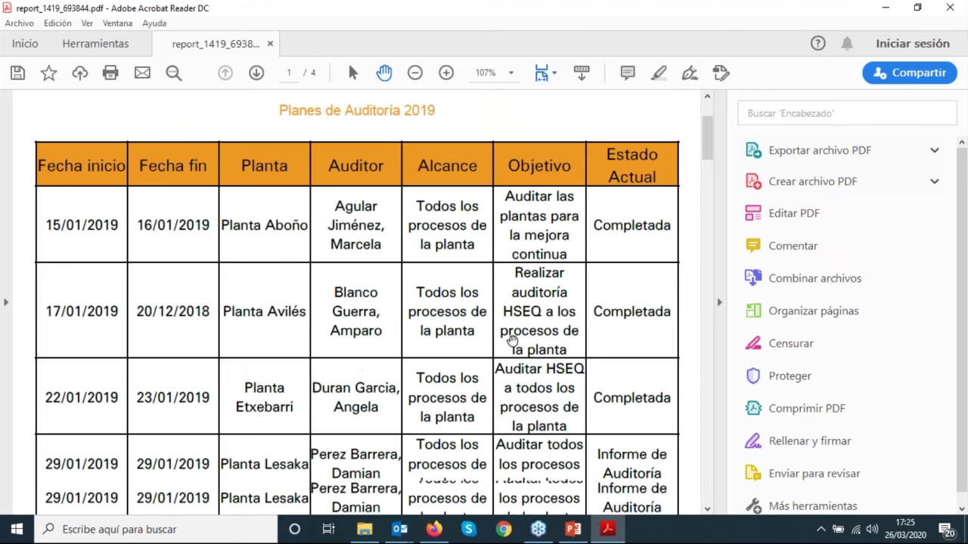
scroll(513, 341, "down", 20)
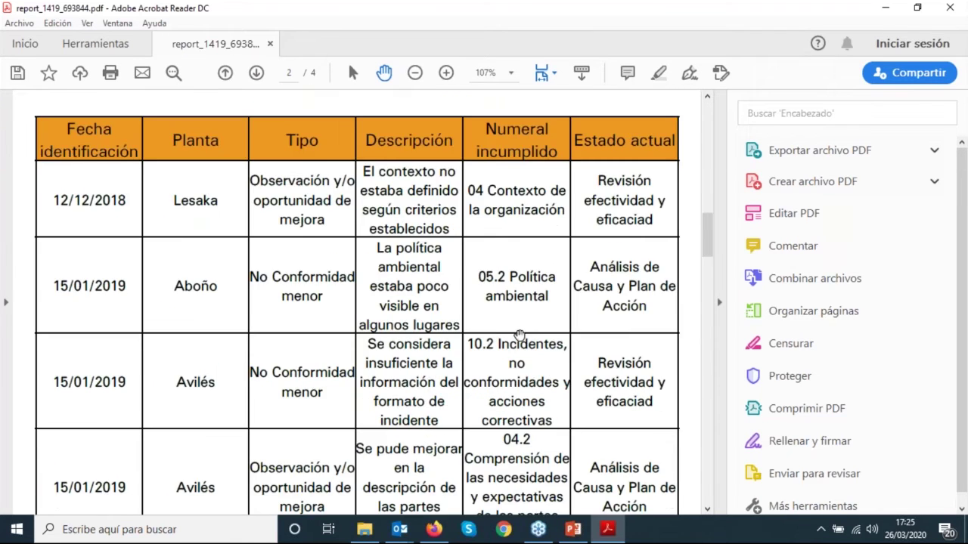
scroll(533, 323, "down", 10)
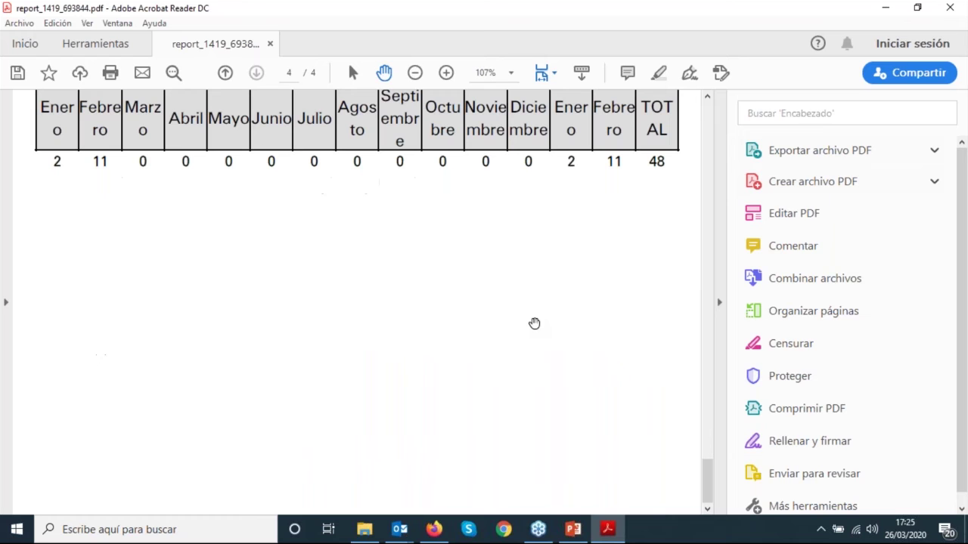
scroll(557, 310, "up", 10)
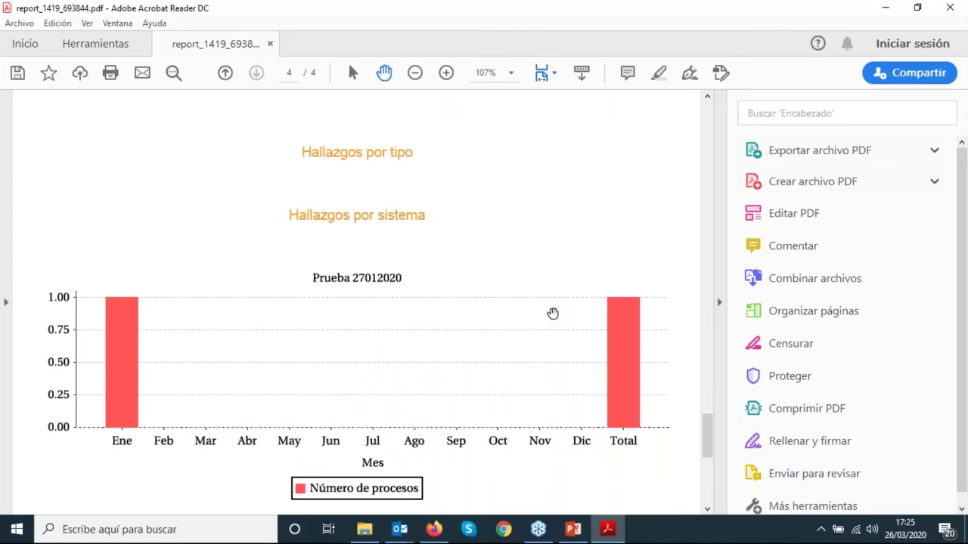
scroll(552, 313, "down", 4)
scroll(632, 203, "up", 10)
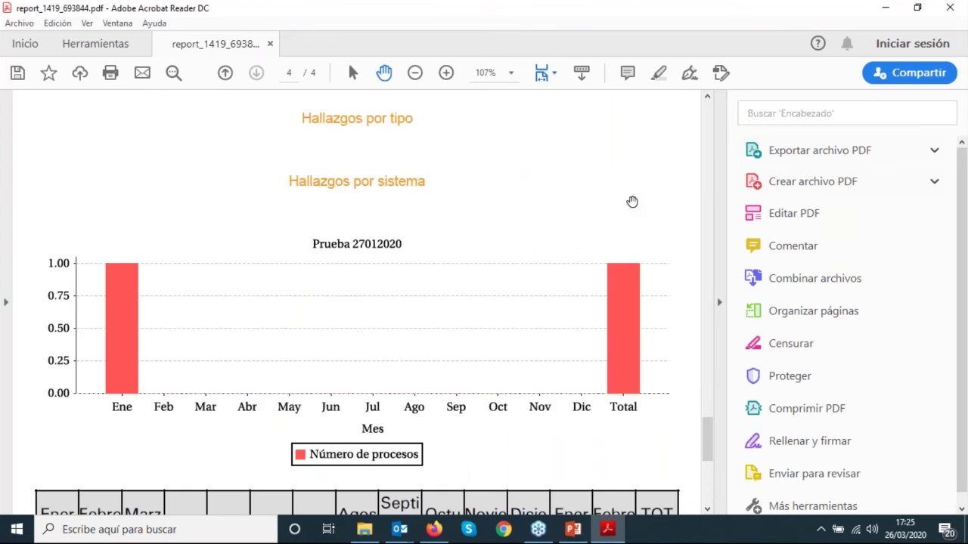
Close the PDF report and the email message, and return from Outlook to ISOTools.
left_click(948, 7)
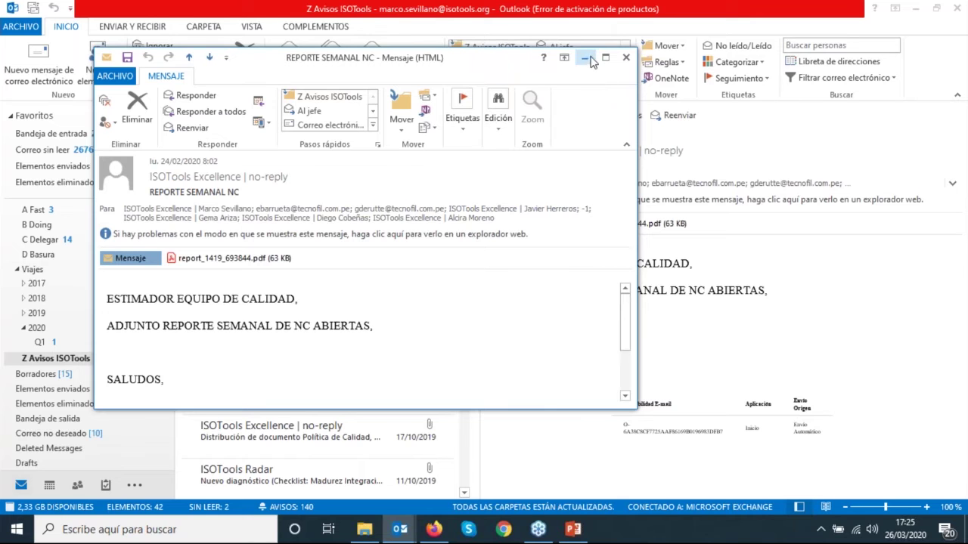
left_click(626, 57)
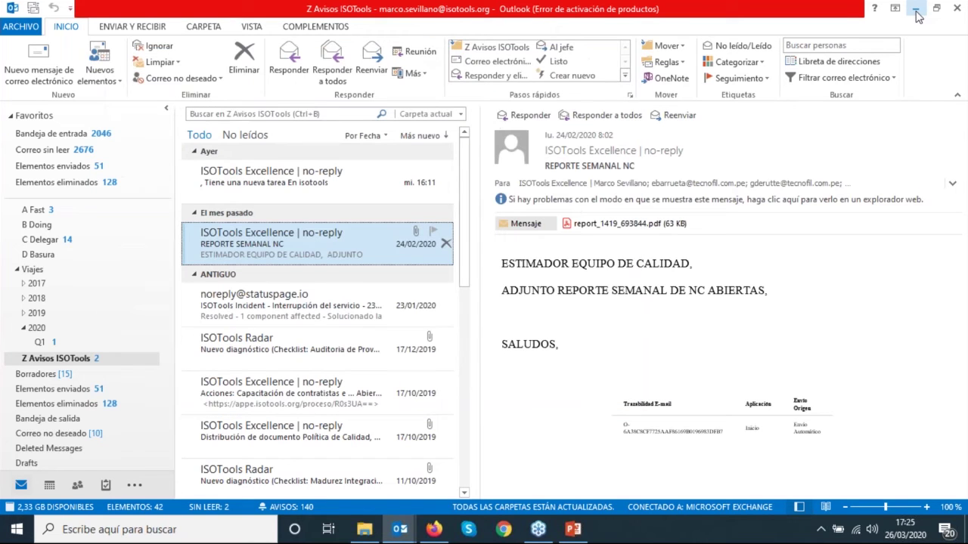
left_click(917, 16)
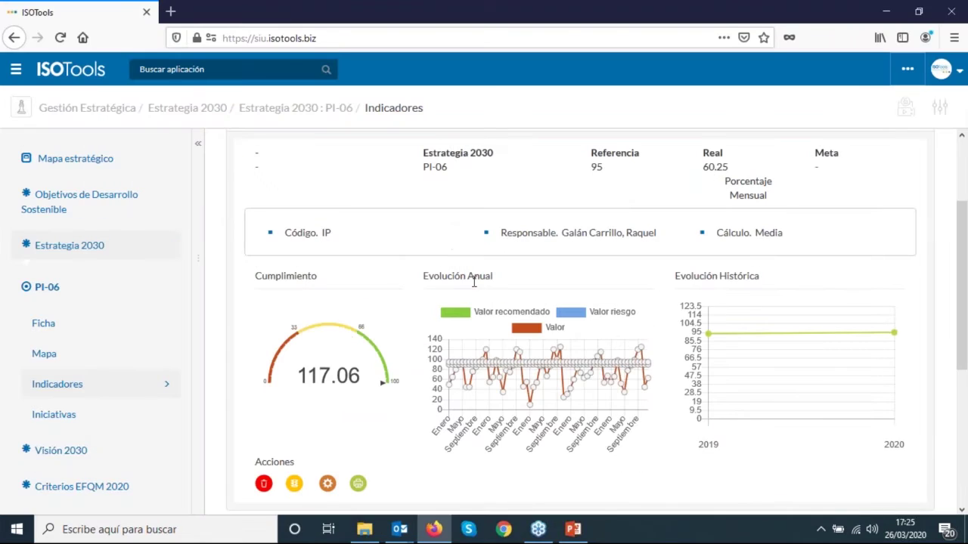
Print the PI-06 indicator sheet to PDF and open ficha_indicadores_objetivo_114.pdf with Adobe Acrobat Reader DC.
left_click(359, 485)
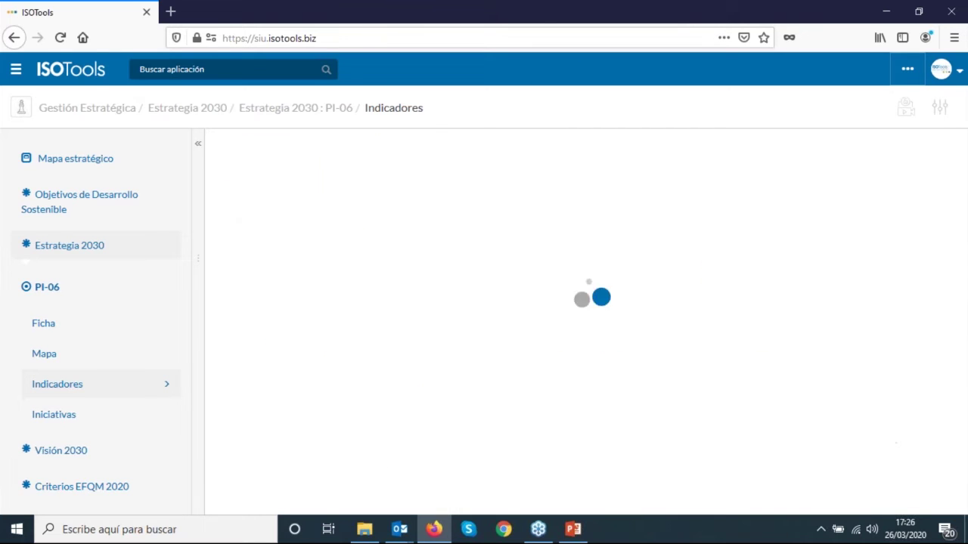
left_click(386, 266)
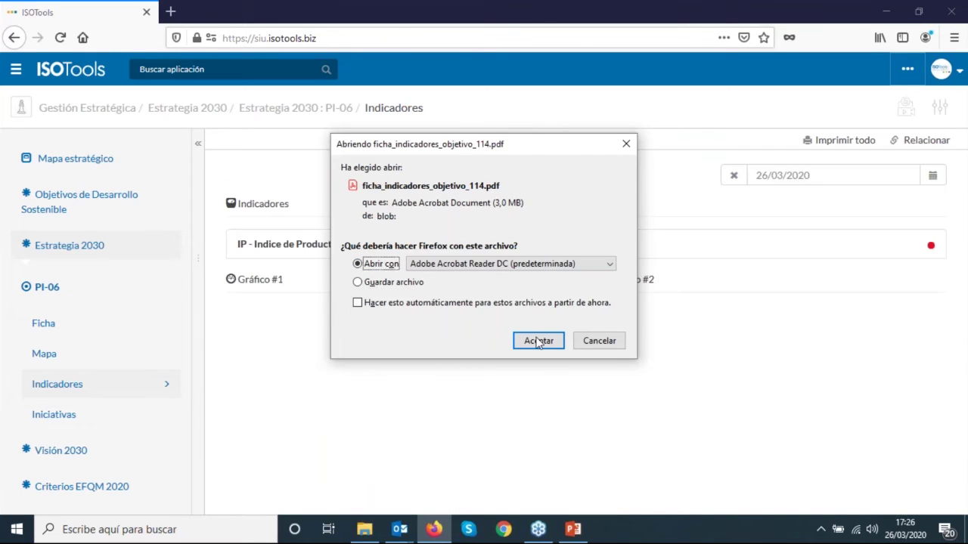
left_click(537, 341)
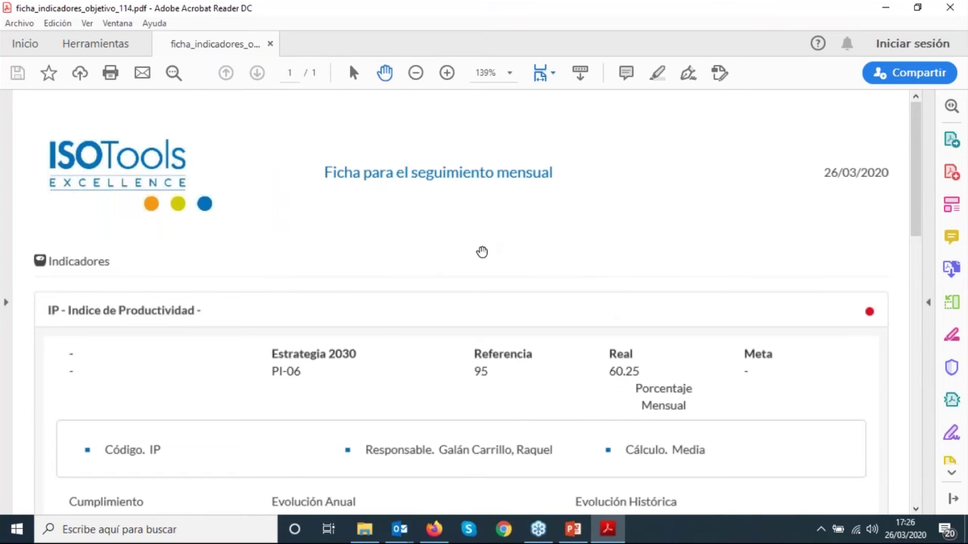
Review the monthly follow-up sheet in the PDF, close the document and return to ISOTools.
scroll(481, 253, "down", 8)
scroll(526, 320, "down", 4)
scroll(537, 326, "up", 12)
left_click(272, 46)
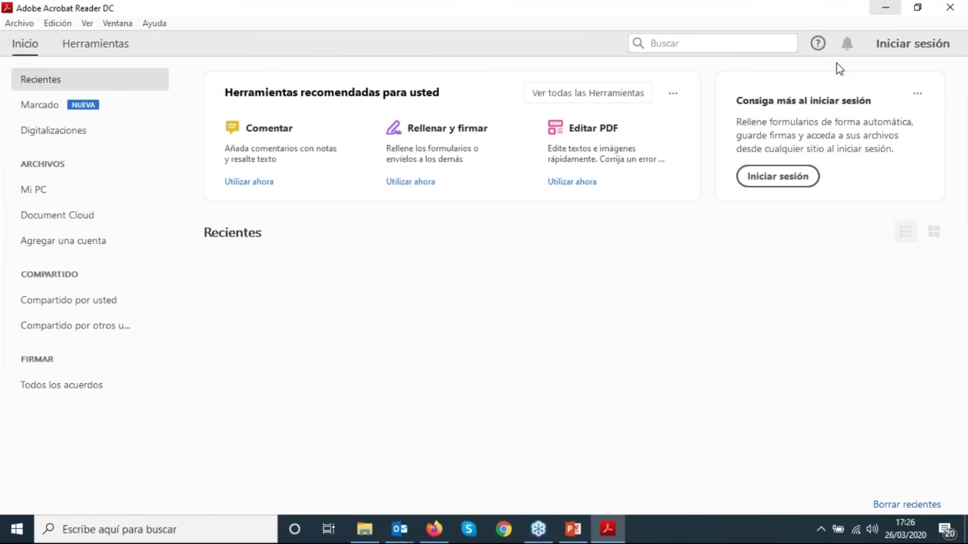
left_click(885, 7)
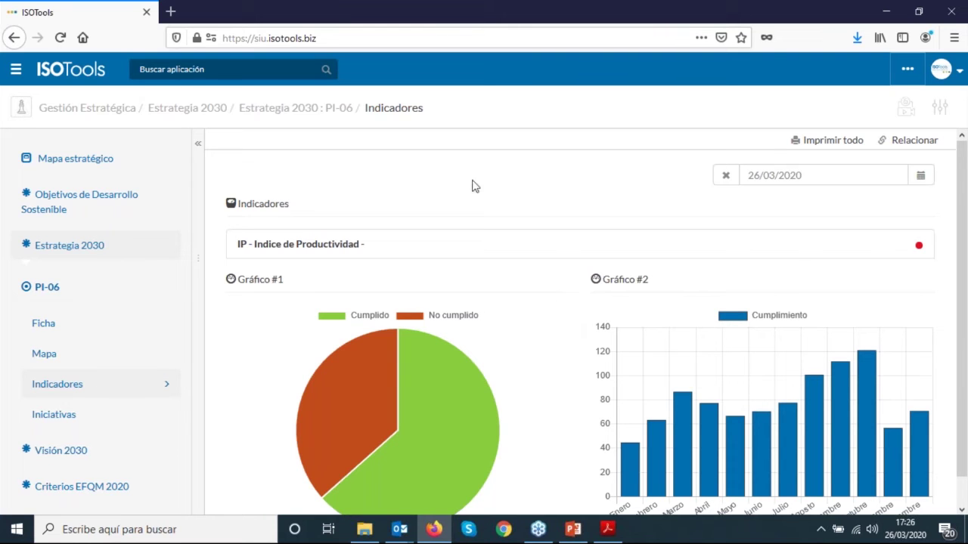
Check the PI-06 compliance pie chart and monthly bar chart, and open the strategy's initiatives.
scroll(533, 283, "down", 1)
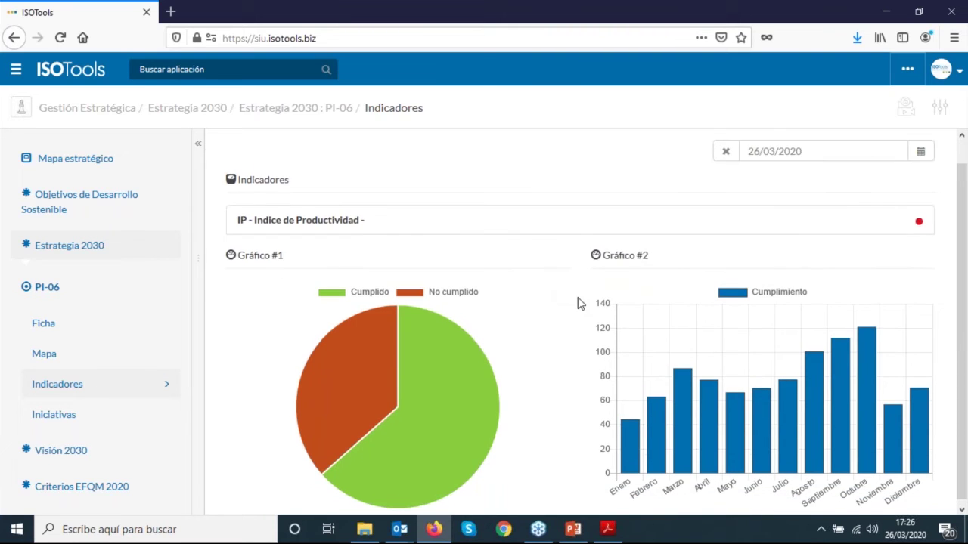
scroll(574, 302, "up", 1)
left_click(89, 423)
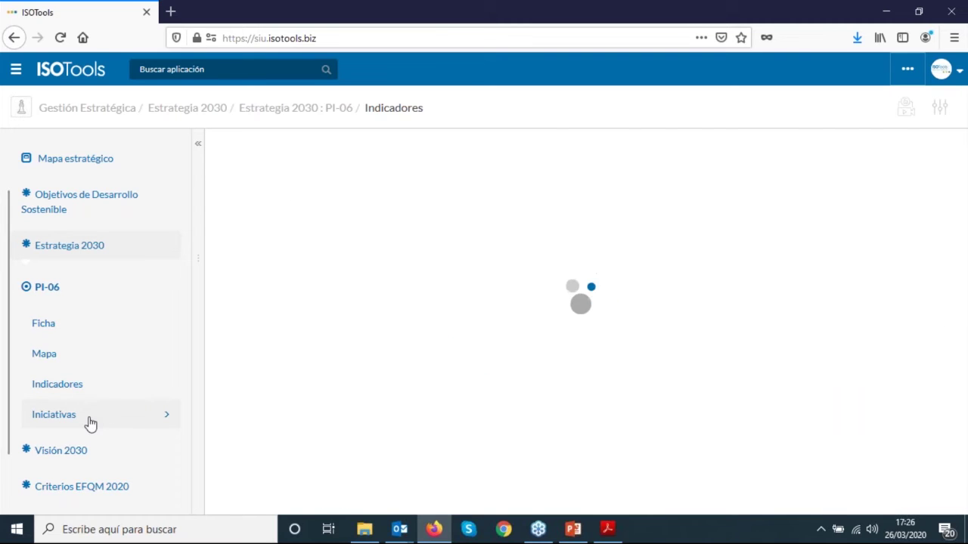
Return to the Hoshin Kanri strategic map and open the record of the goal "Diversificar las líneas de producto y servicios".
left_click(86, 168)
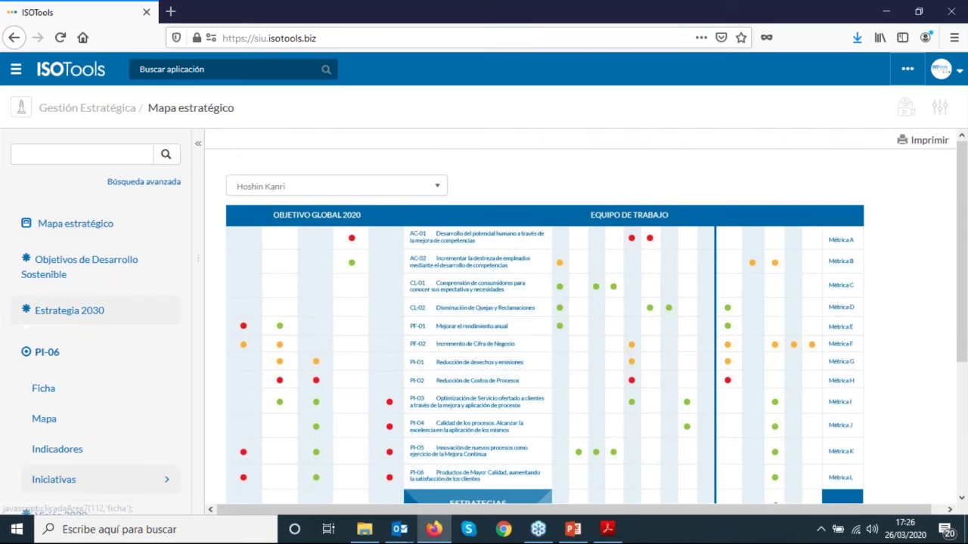
scroll(544, 318, "down", 2)
scroll(544, 318, "down", 1)
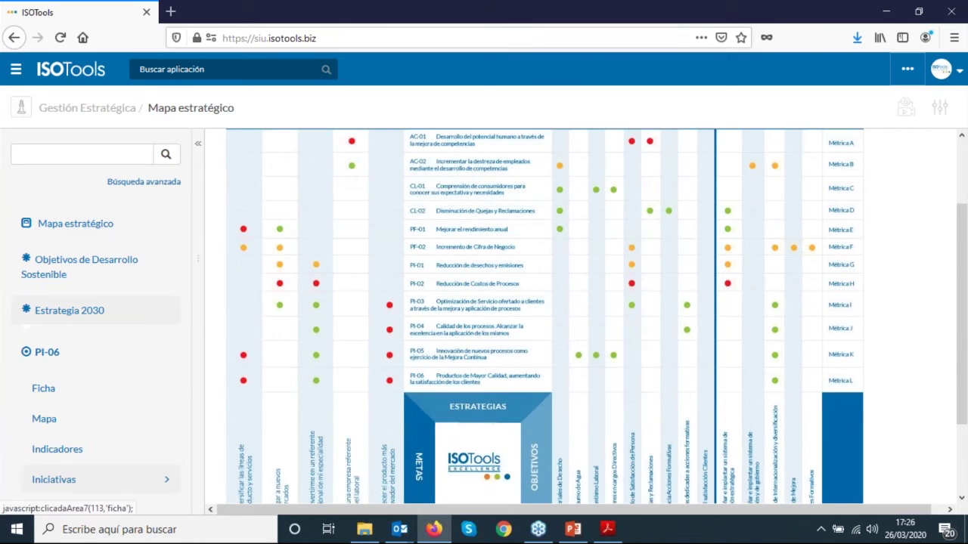
scroll(423, 363, "down", 1)
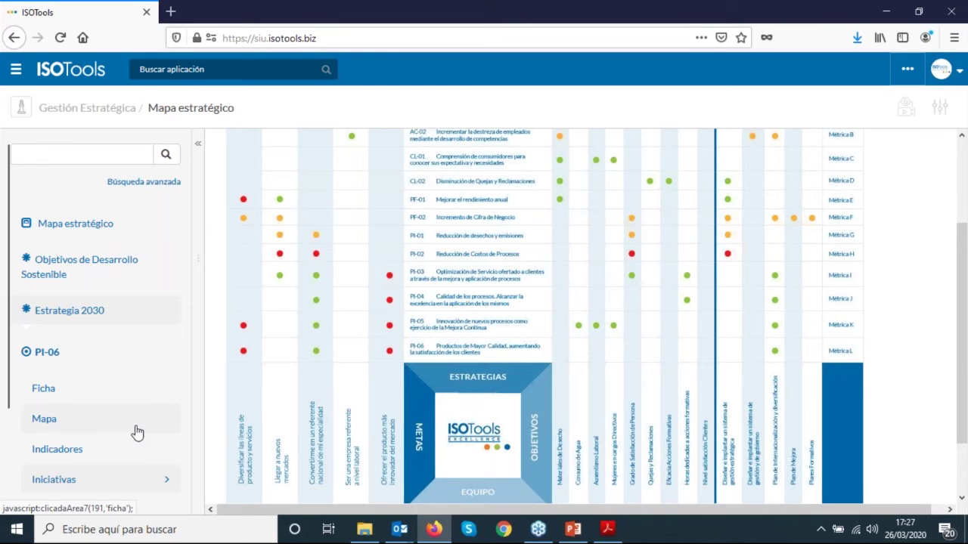
scroll(134, 430, "down", 2)
left_click(251, 449)
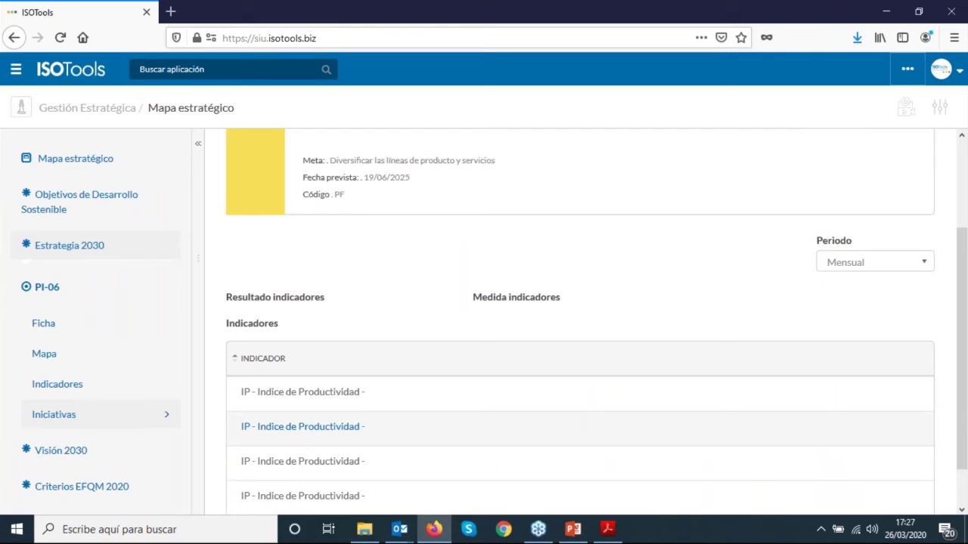
scroll(128, 383, "down", 3)
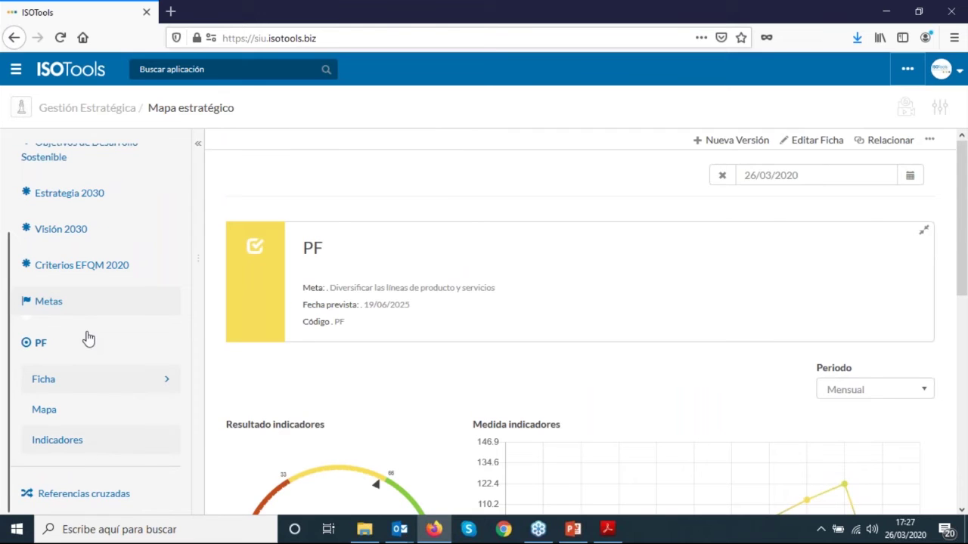
Go back to the strategic map and open the record of strategy PI-06 from the matrix.
scroll(111, 248, "up", 1)
scroll(110, 248, "up", 3)
left_click(63, 230)
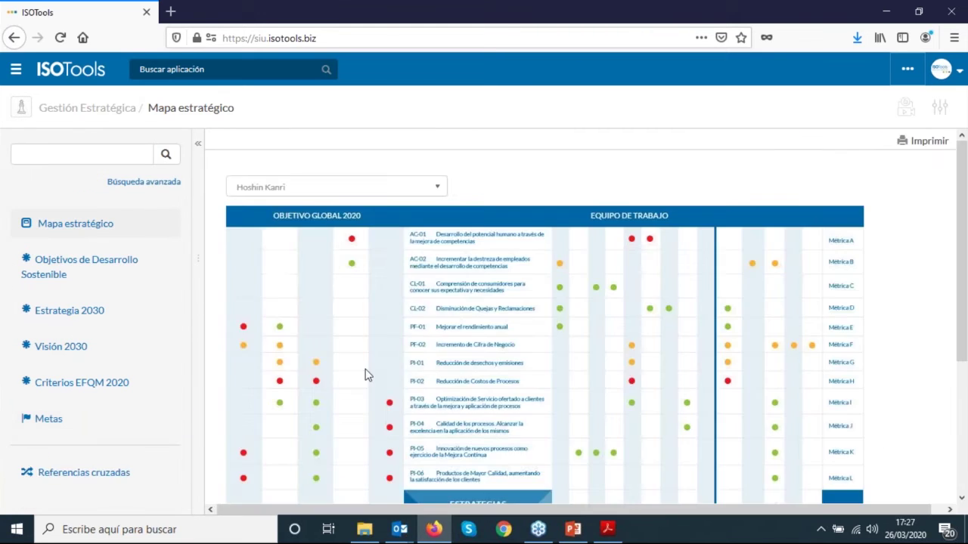
scroll(376, 373, "down", 1)
left_click(461, 412)
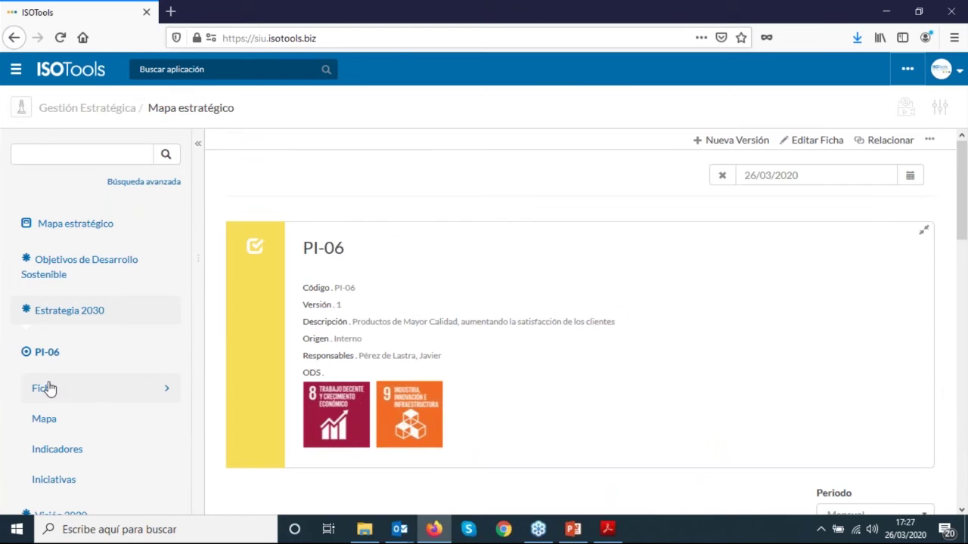
Open PI-06's initiatives and expand the details of "Aumento Productividad mediante mejora de procesos".
scroll(64, 385, "down", 3)
left_click(61, 351)
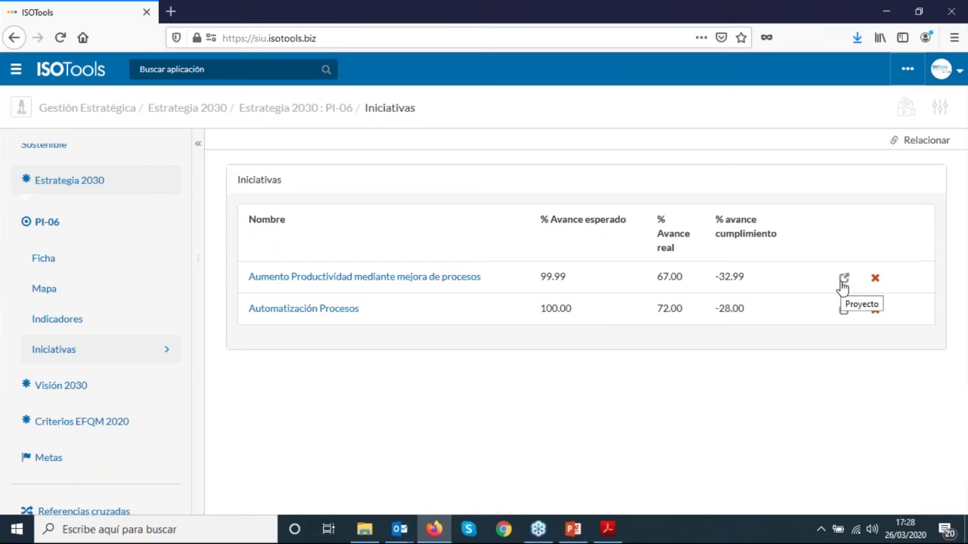
left_click(409, 281)
scroll(805, 365, "down", 5)
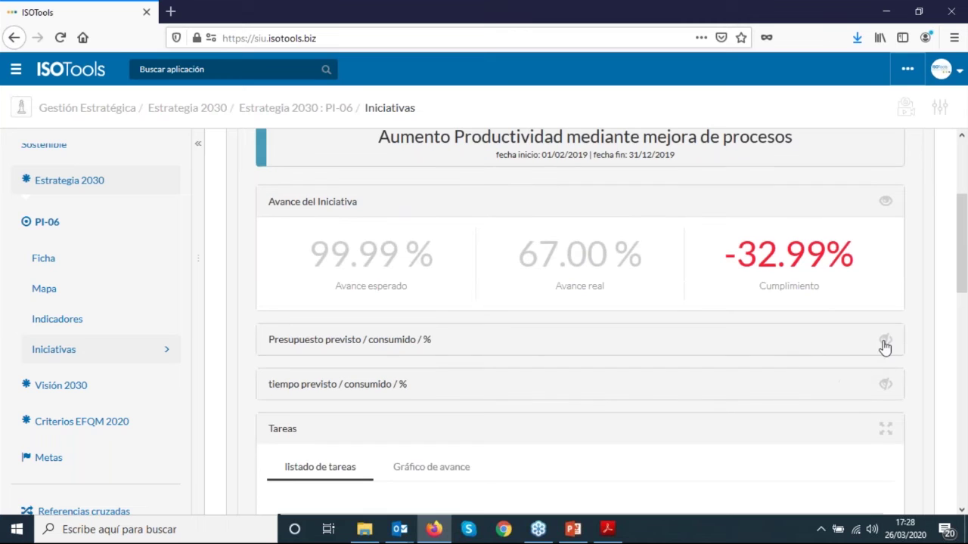
Show the initiative's planned and consumed budget, and review its progress figures and task list.
left_click(885, 342)
scroll(787, 340, "down", 3)
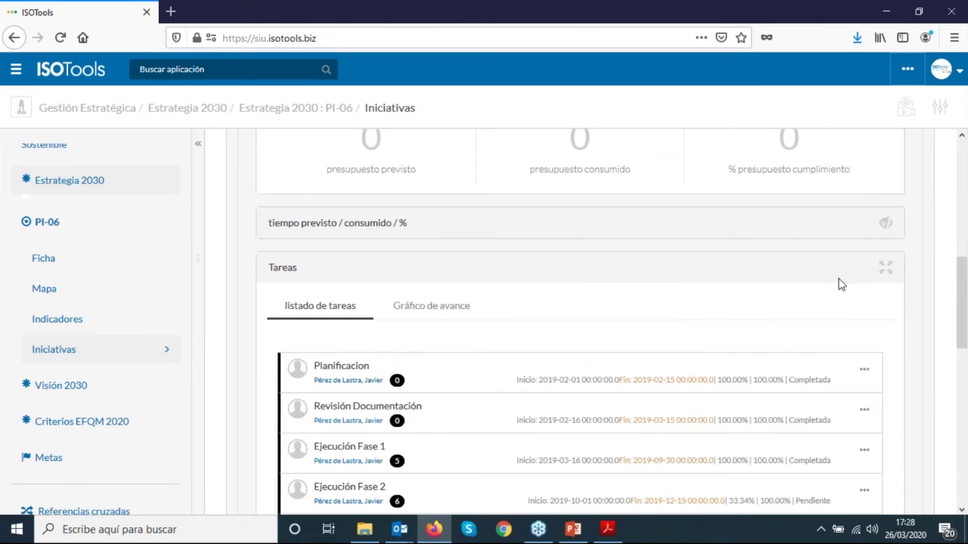
scroll(839, 283, "down", 1)
scroll(838, 280, "up", 5)
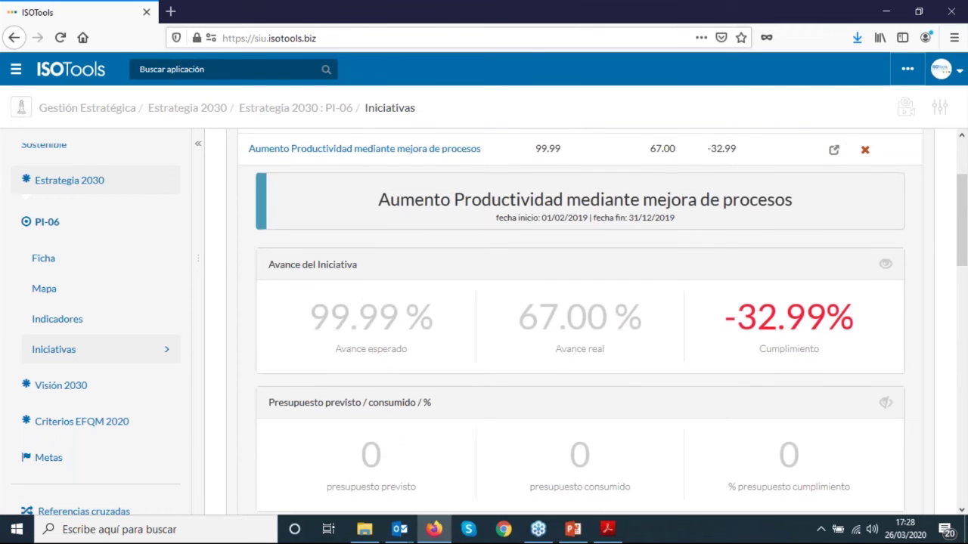
left_click_drag(301, 326, 413, 318)
scroll(642, 287, "down", 4)
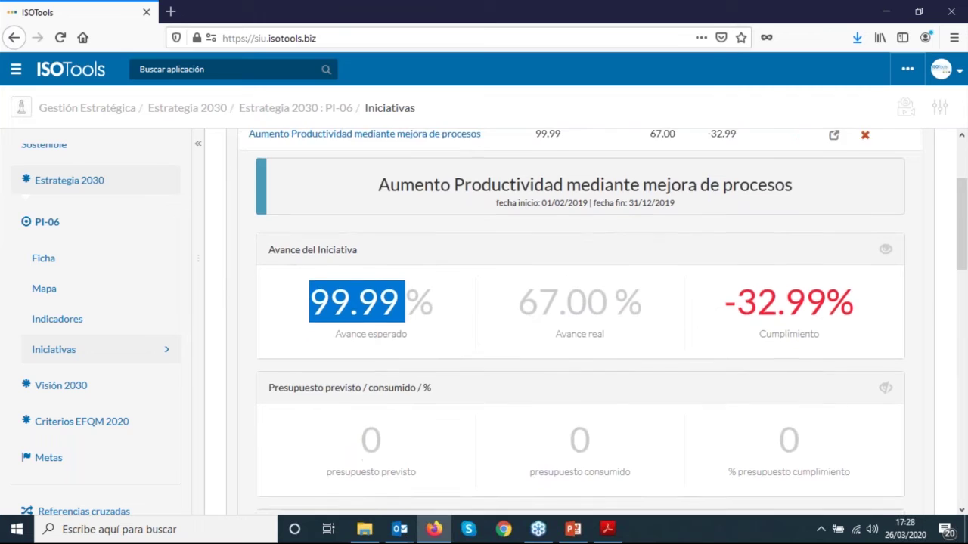
scroll(751, 252, "down", 4)
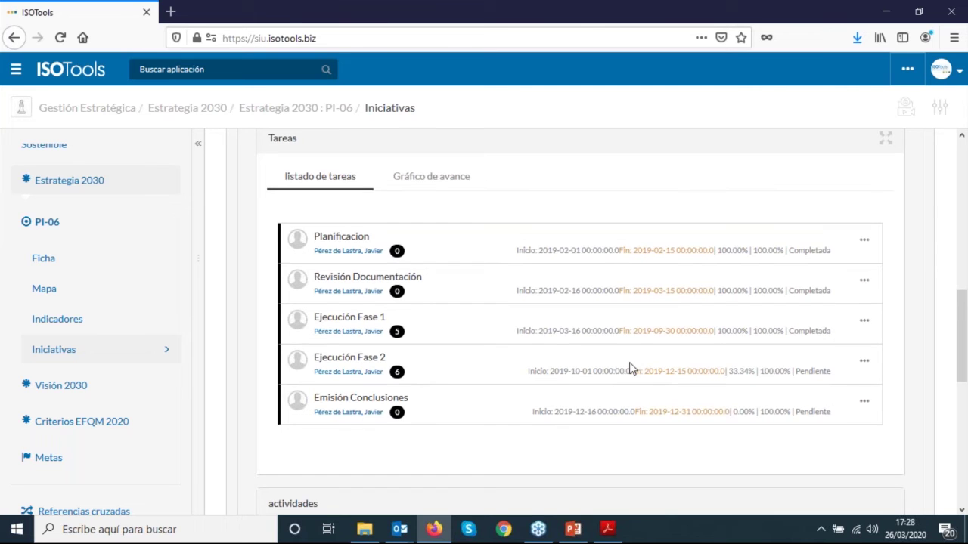
scroll(628, 368, "down", 3)
scroll(632, 368, "up", 10)
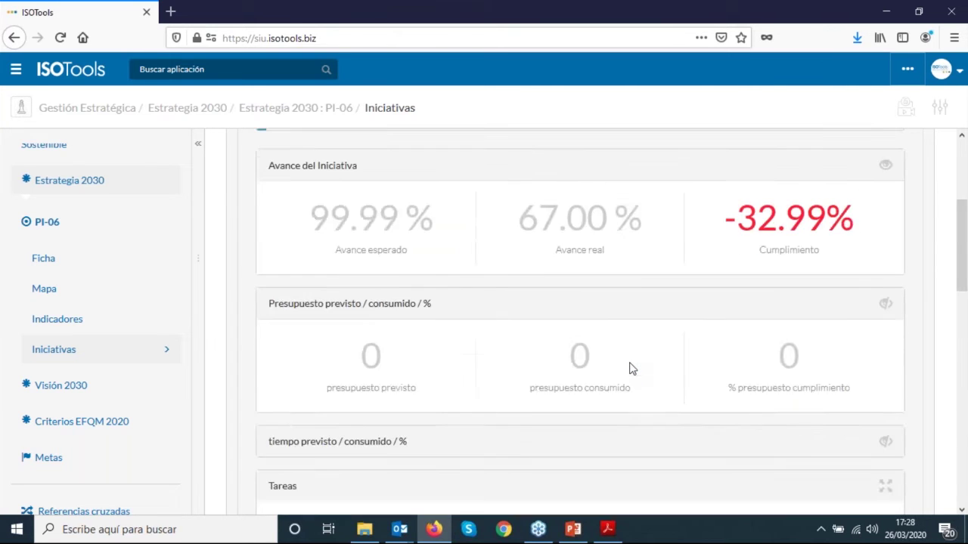
Collapse the expanded initiative and open the project page of "Automatización Procesos".
left_click(335, 280)
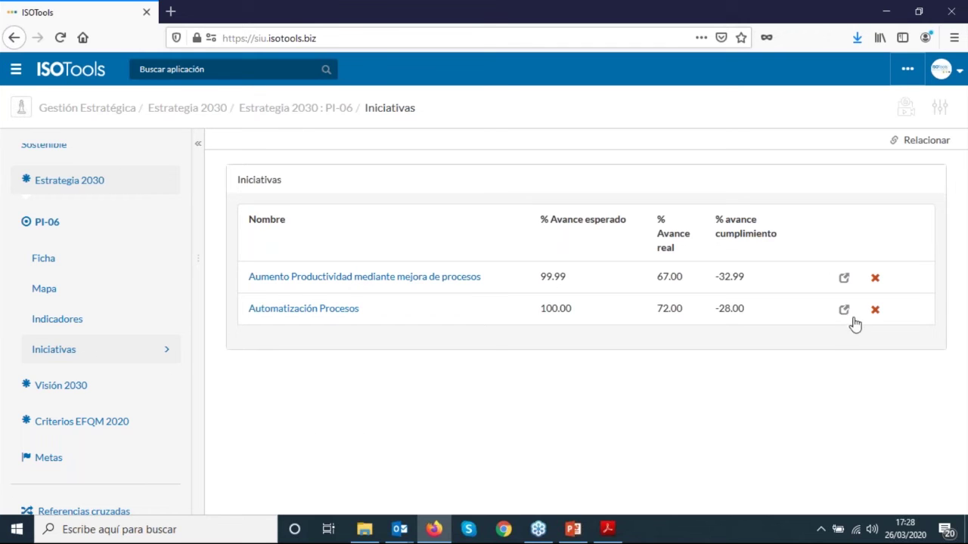
left_click(844, 315)
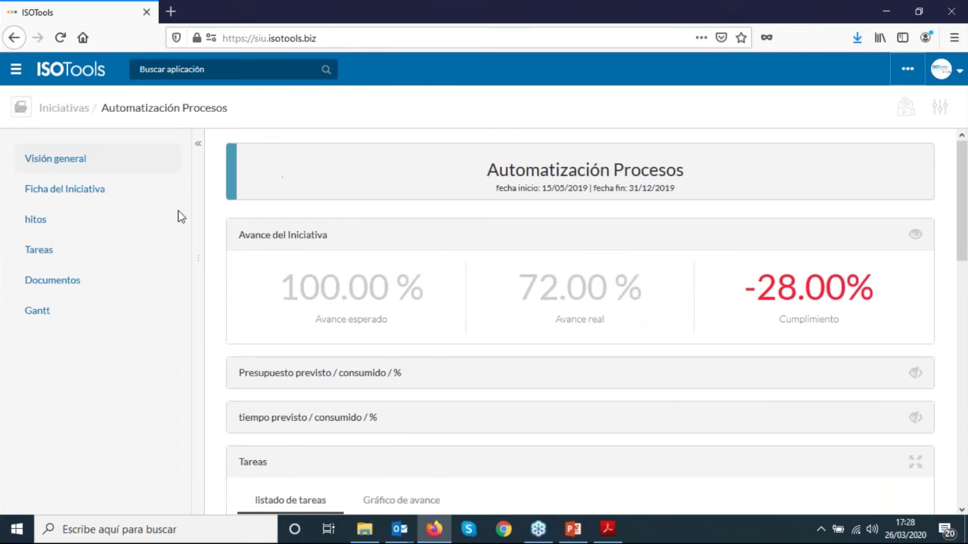
Go to the Iniciativas module and look through the full list of initiatives with their compliance.
left_click(80, 109)
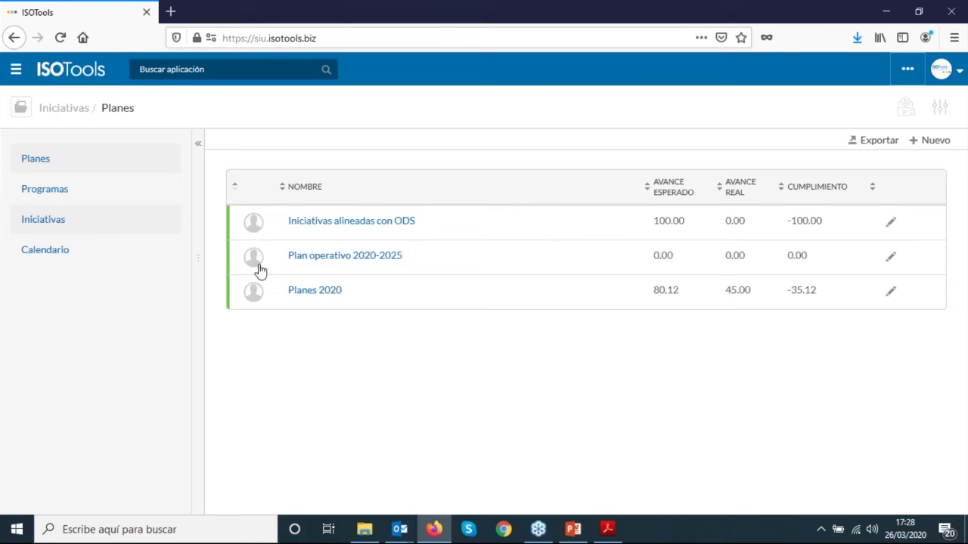
left_click(66, 223)
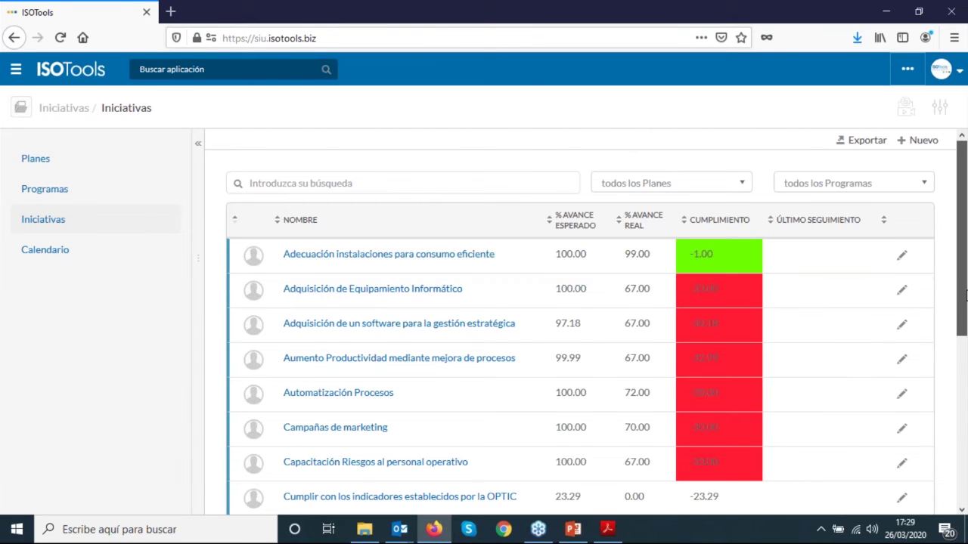
scroll(941, 407, "down", 2)
scroll(941, 407, "down", 3)
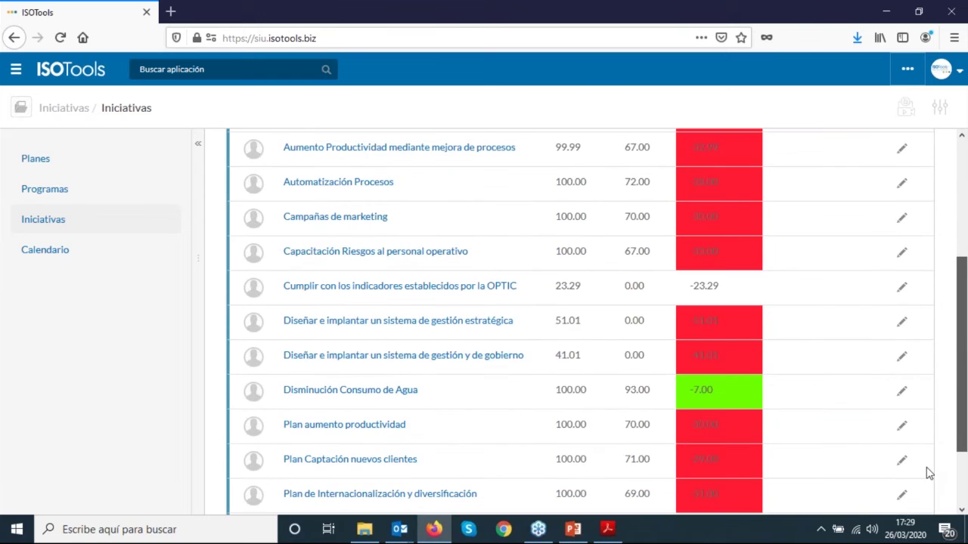
scroll(938, 465, "down", 3)
left_click_drag(958, 424, 965, 318)
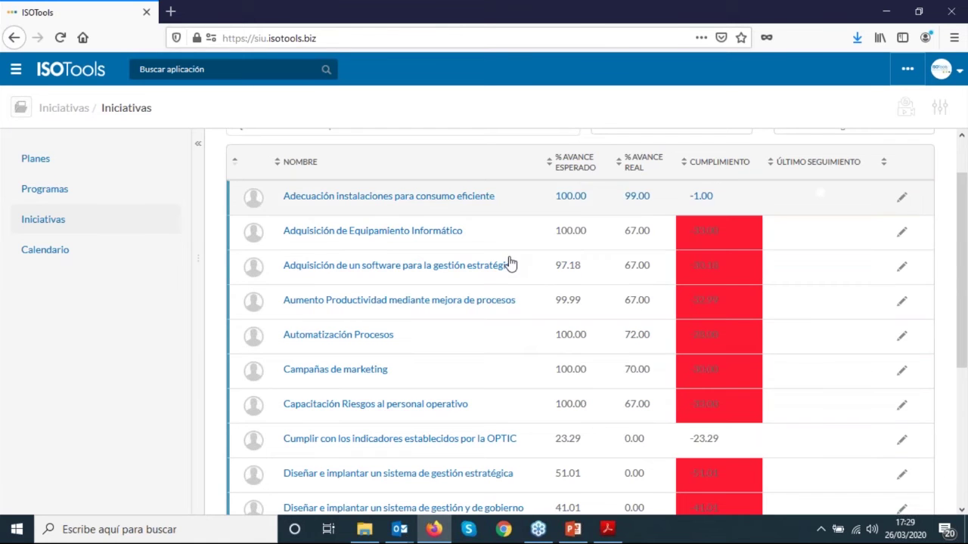
Search the initiatives for "inter" and open "Plan de Internacionalización y diversificación".
scroll(530, 272, "up", 2)
left_click(302, 183)
type("inter")
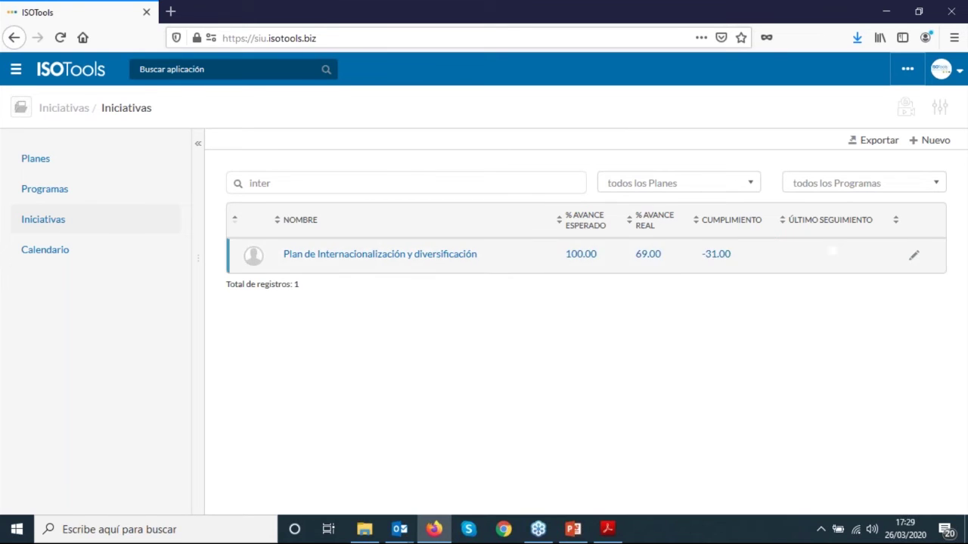
left_click(389, 259)
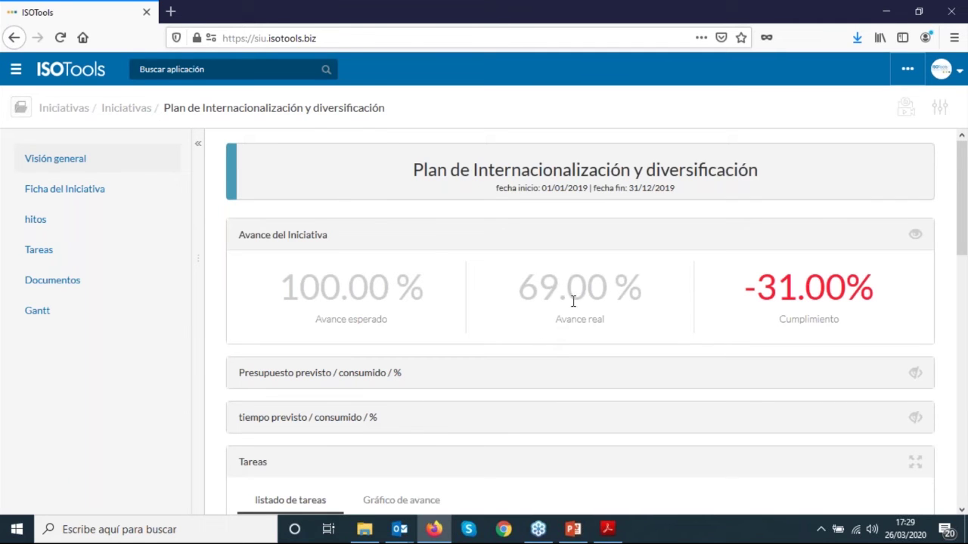
Review the progress figures in the plan's overview and collapse the "Avance del Iniciativa" section.
scroll(529, 265, "down", 2)
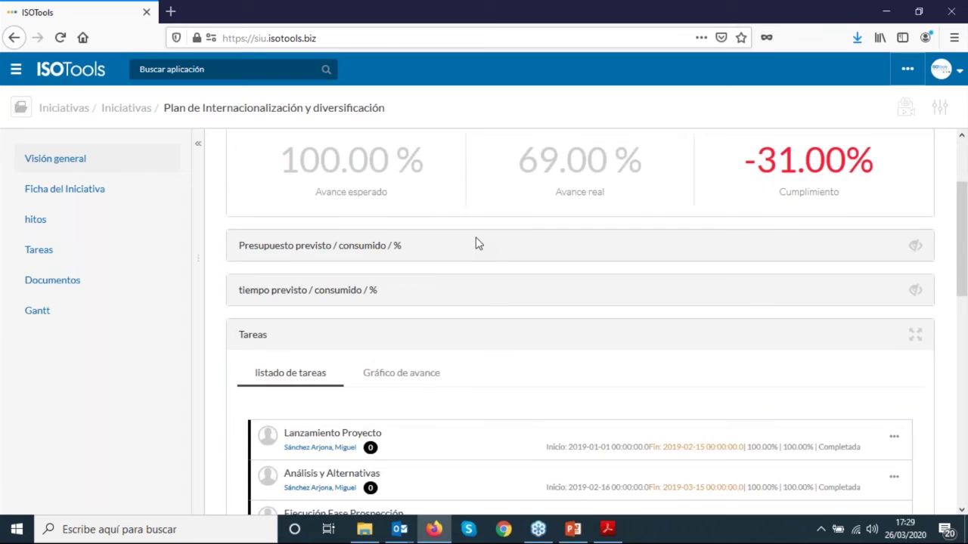
scroll(340, 246, "up", 2)
left_click_drag(245, 235, 468, 242)
left_click(476, 239)
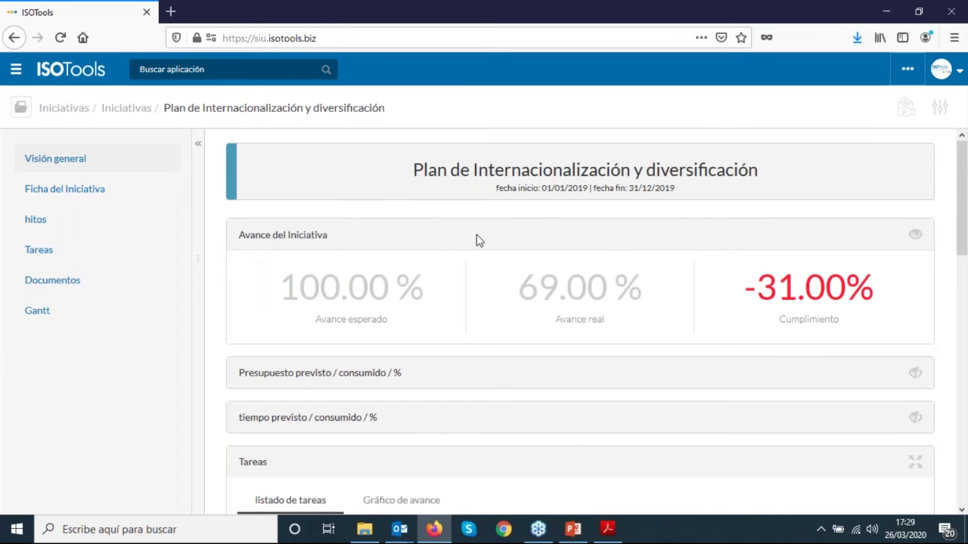
scroll(634, 294, "down", 3)
scroll(902, 214, "up", 1)
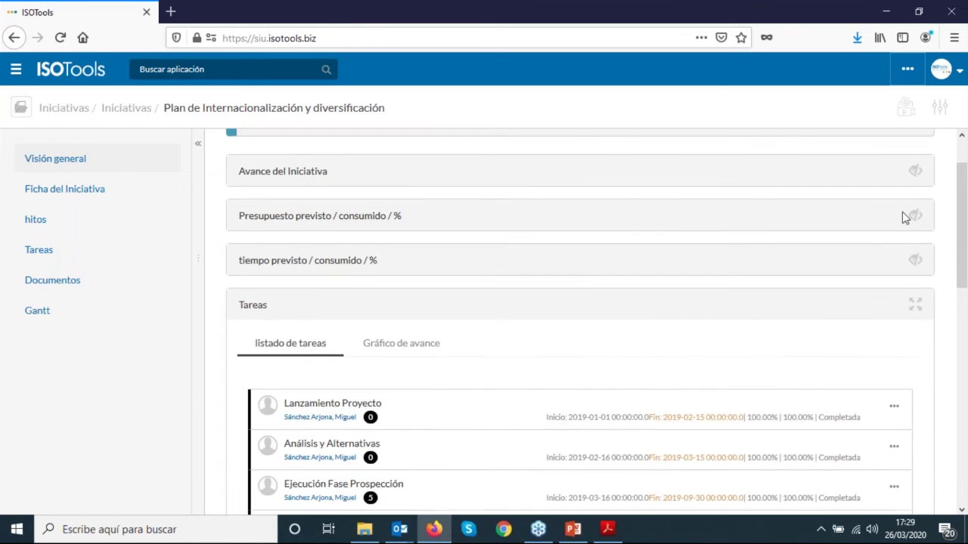
Expand the budget section and examine the planned budget, consumed budget and compliance percentage.
left_click(903, 215)
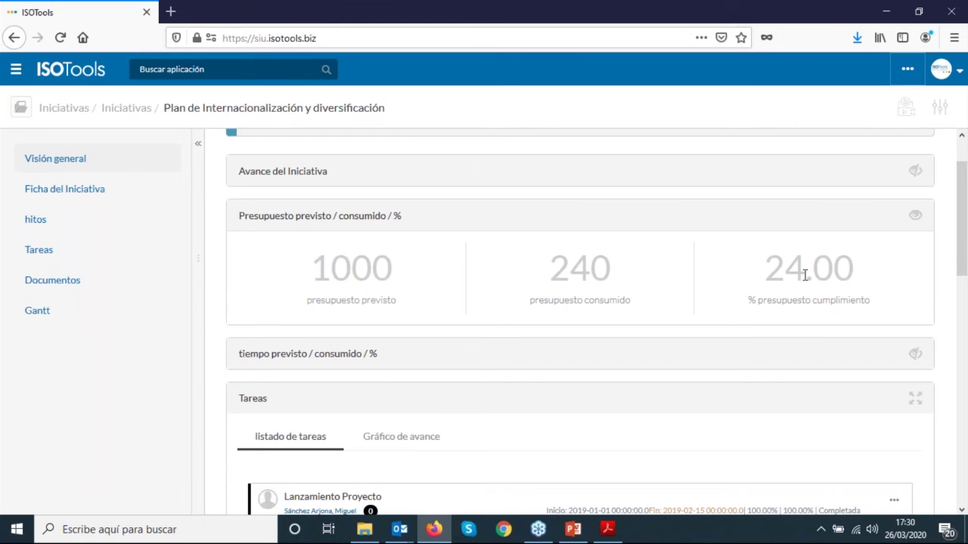
left_click_drag(771, 271, 864, 276)
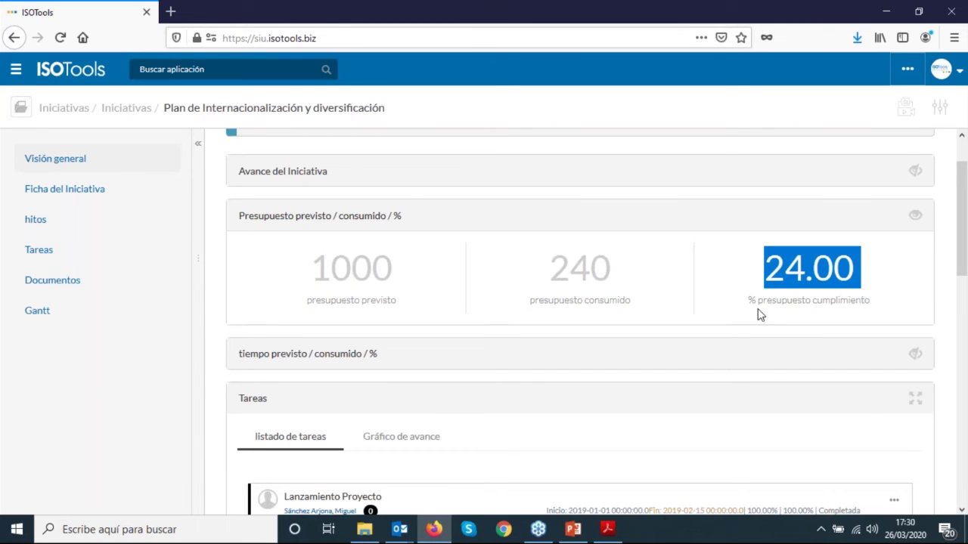
left_click_drag(311, 271, 414, 274)
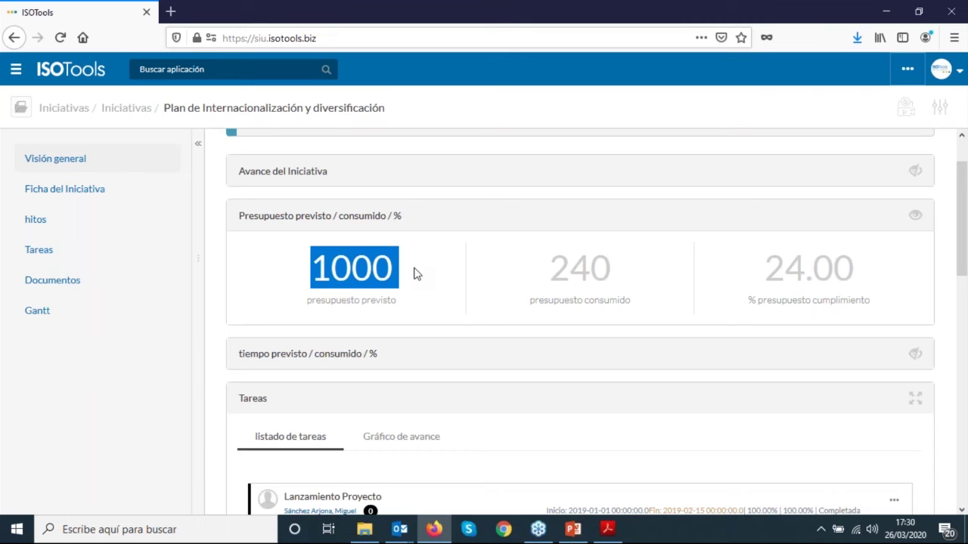
left_click_drag(556, 266, 608, 266)
left_click(727, 283)
left_click_drag(771, 269, 833, 271)
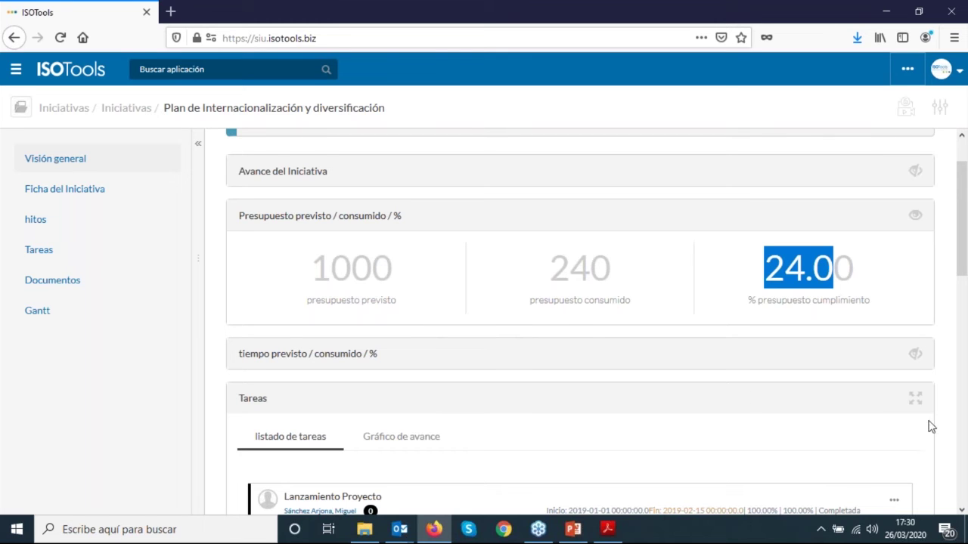
Expand the time section and examine the planned and consumed time.
left_click(914, 356)
scroll(580, 322, "down", 3)
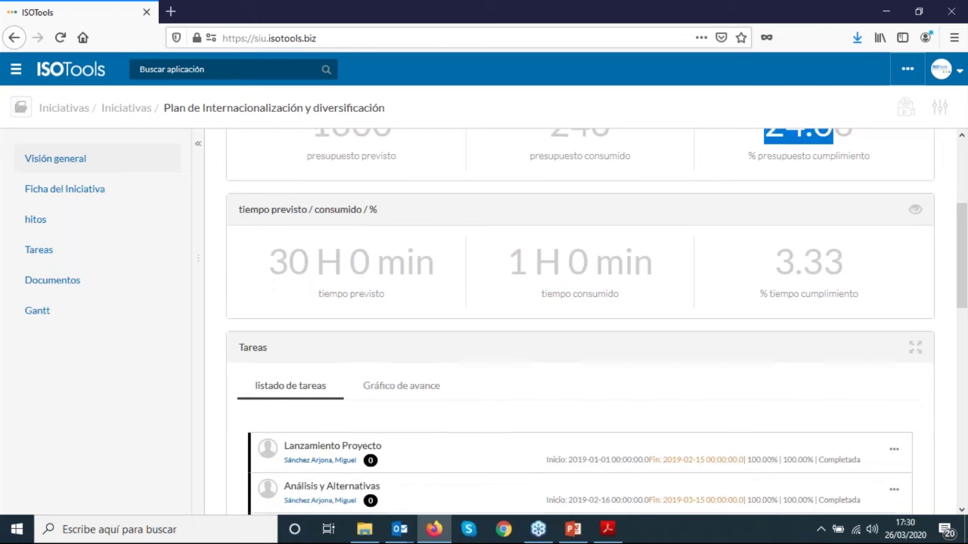
scroll(580, 322, "down", 1)
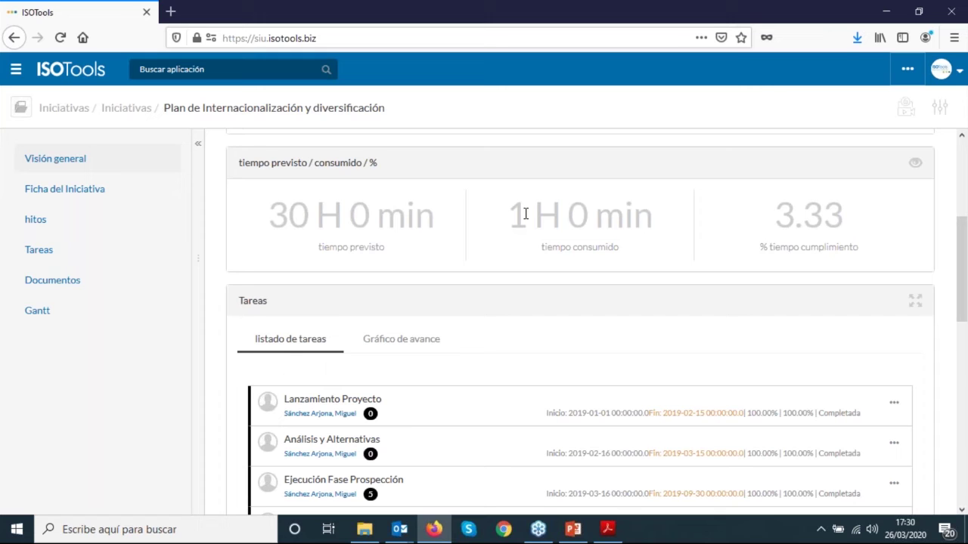
left_click_drag(508, 216, 664, 238)
left_click(663, 239)
Expand the subtasks of "Ejecución Fase Prospección" and "Ejecución Plan Diversificación" and review their owners, dates, progress and status.
scroll(633, 264, "down", 3)
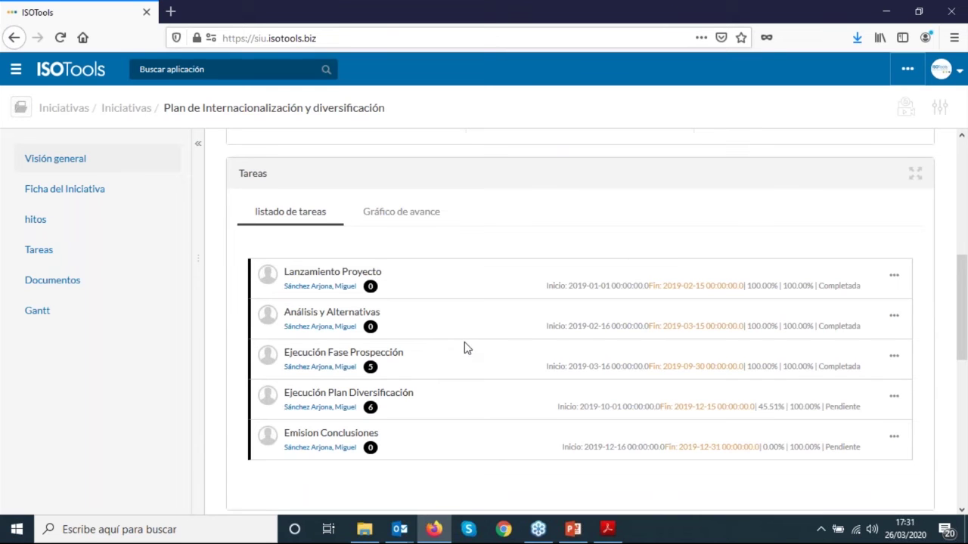
scroll(465, 347, "down", 2)
left_click(370, 304)
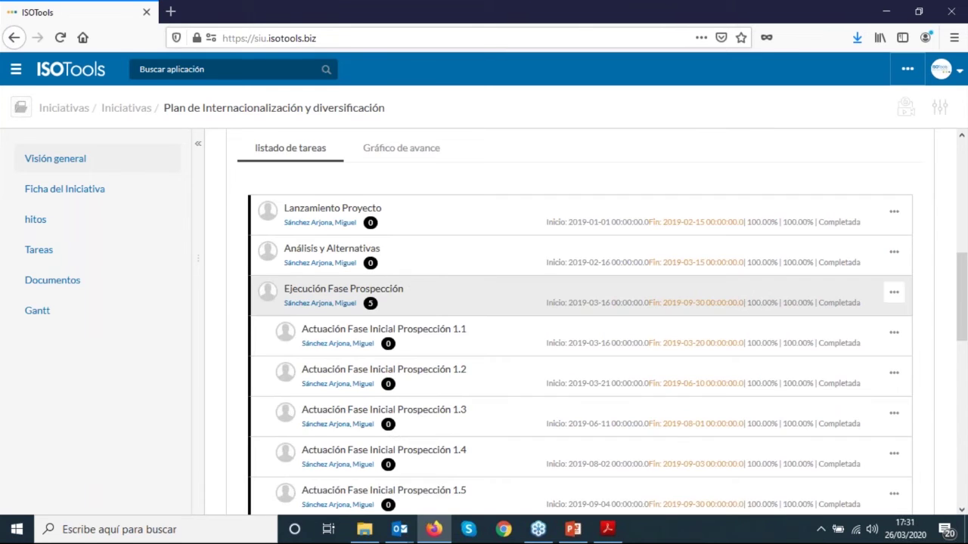
scroll(488, 275, "down", 4)
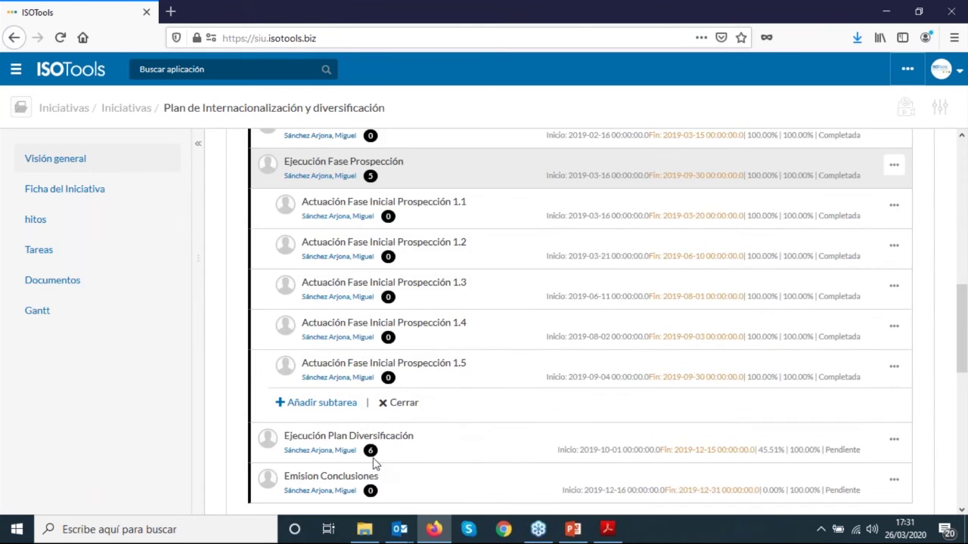
left_click(444, 449)
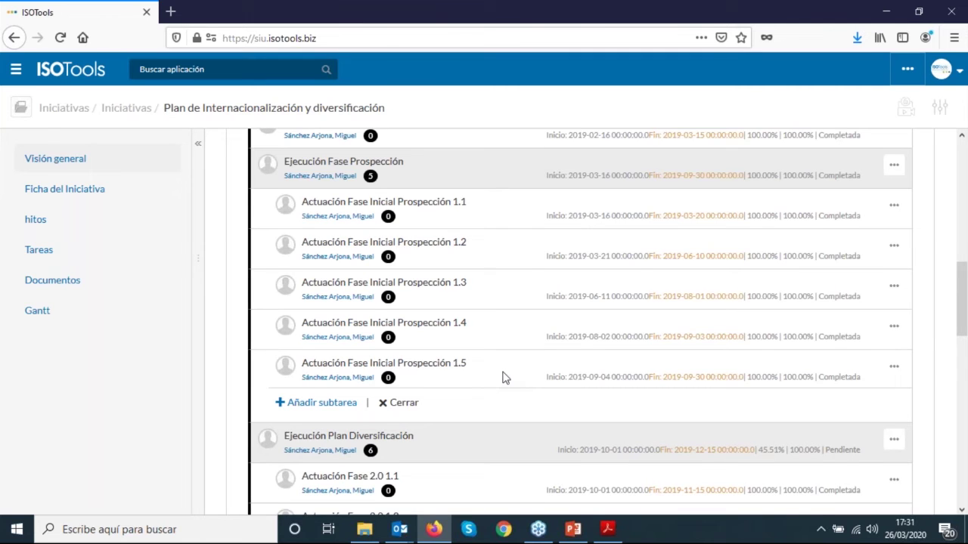
scroll(505, 378, "down", 1)
scroll(505, 378, "down", 5)
scroll(648, 373, "up", 6)
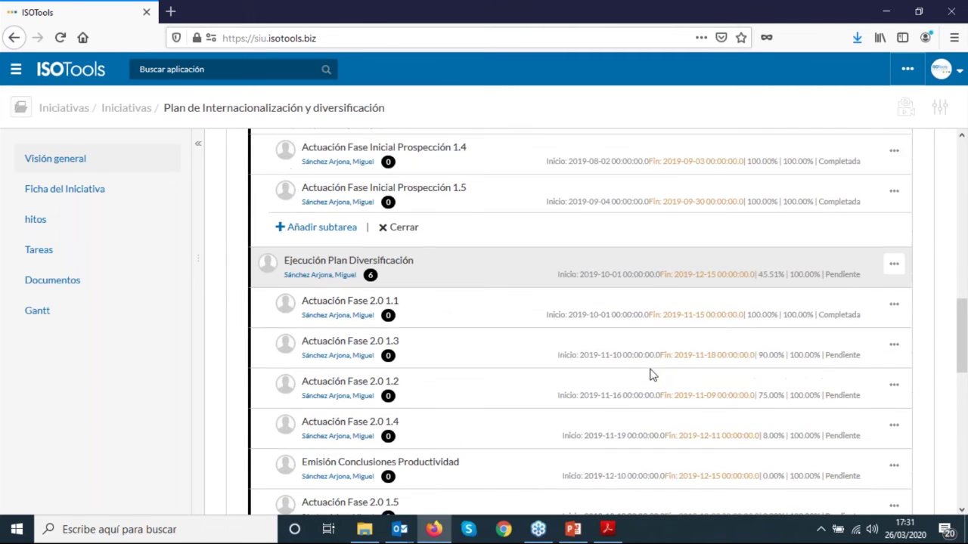
scroll(670, 363, "up", 3)
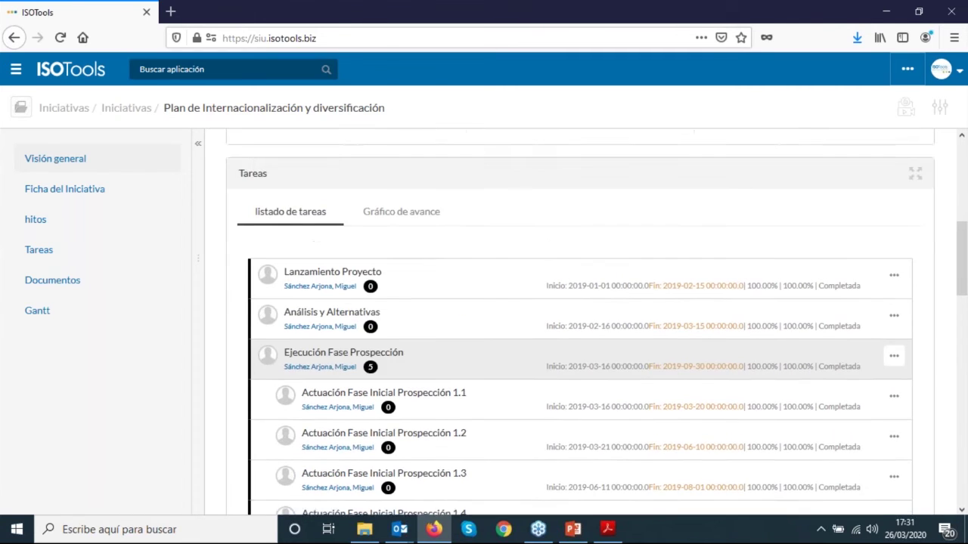
scroll(669, 363, "down", 1)
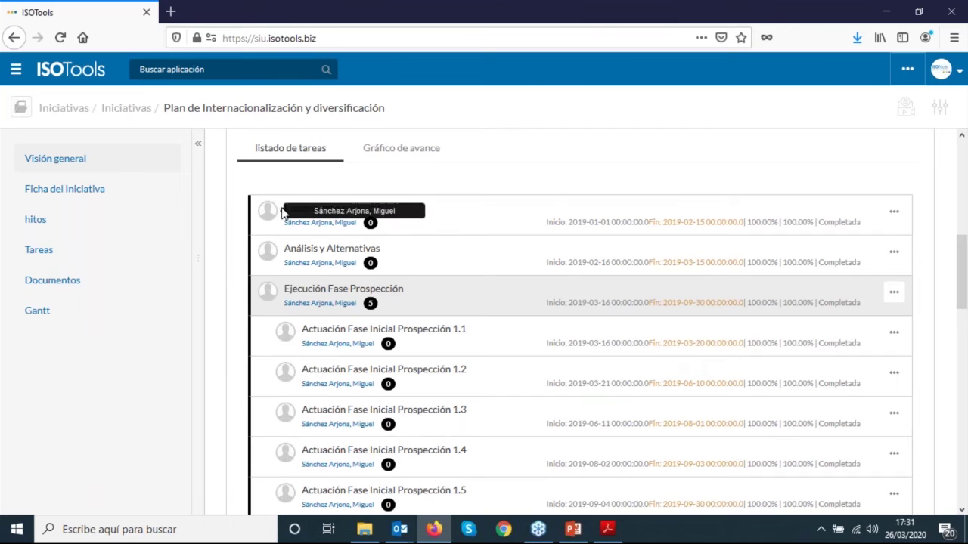
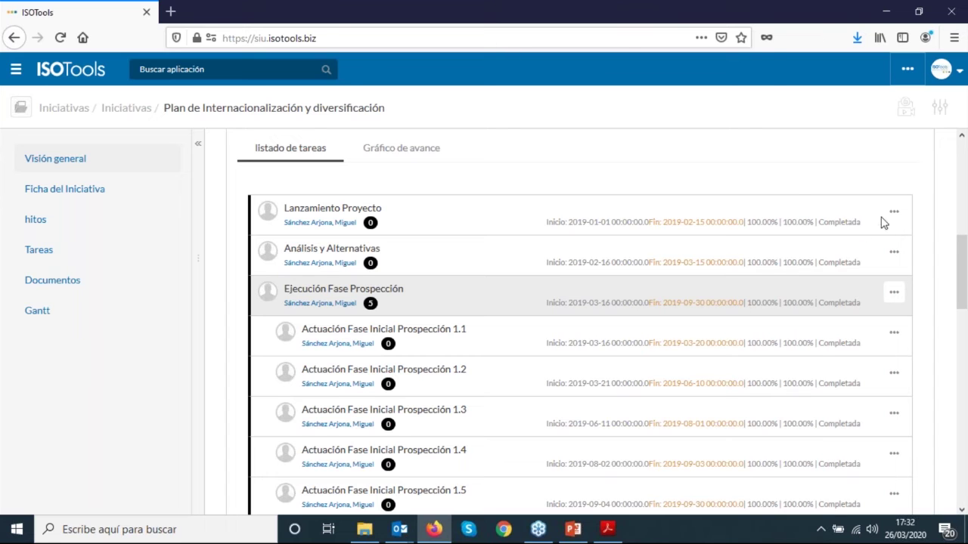
scroll(850, 230, "down", 5)
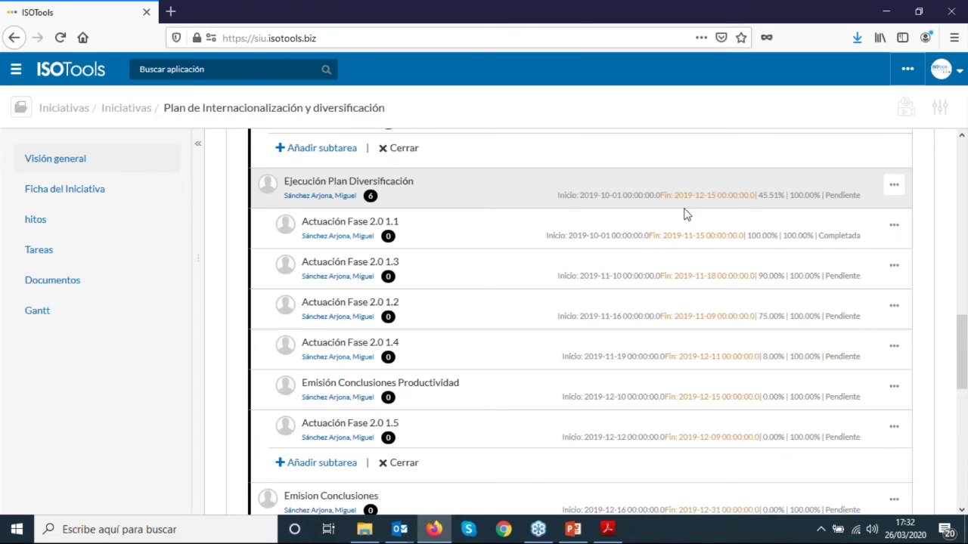
Collapse the subtasks of "Ejecución Plan Diversificación" and review the plan's activities and milestones.
left_click(370, 196)
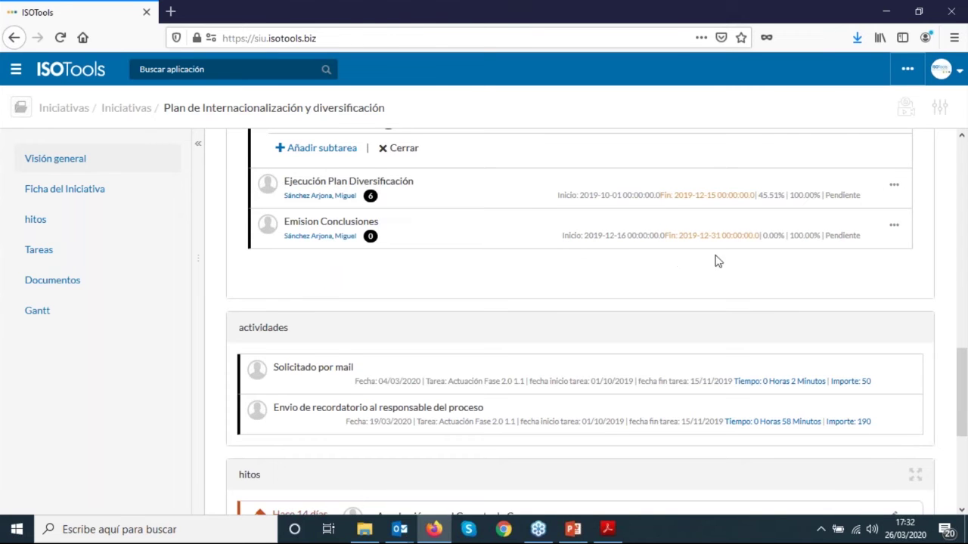
scroll(783, 284, "down", 1)
scroll(782, 283, "down", 2)
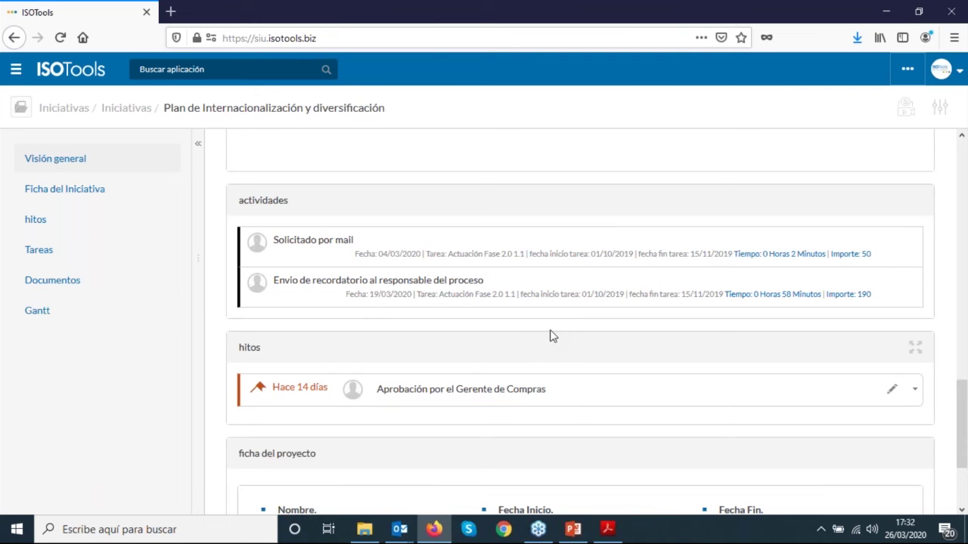
Review the initiative's milestone "Aprobación por el Gerente de Compras" and the project sheet below it.
scroll(552, 337, "down", 3)
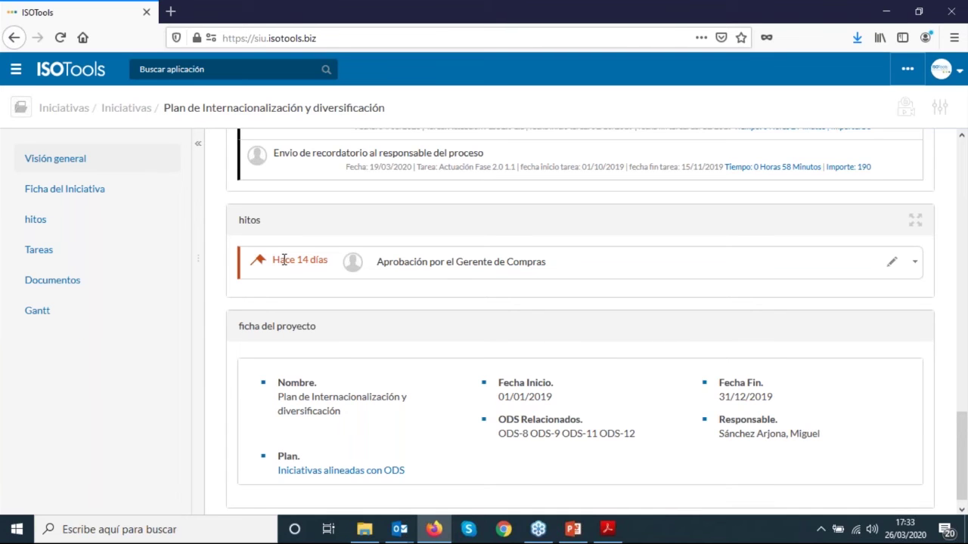
left_click_drag(331, 257, 462, 263)
left_click(469, 277)
Open the initiative's record and examine its end date, related ODS, responsible person and associated plan.
left_click(62, 191)
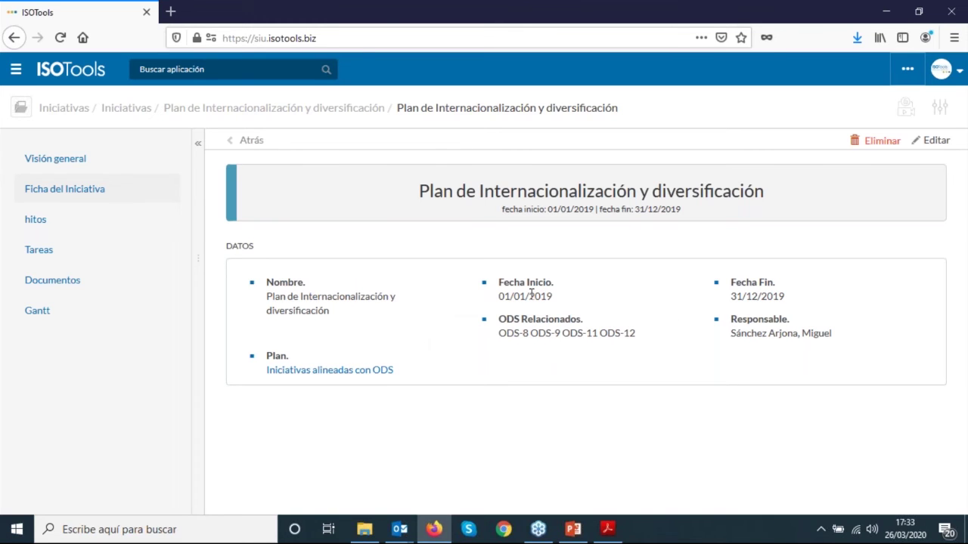
left_click_drag(730, 297, 783, 299)
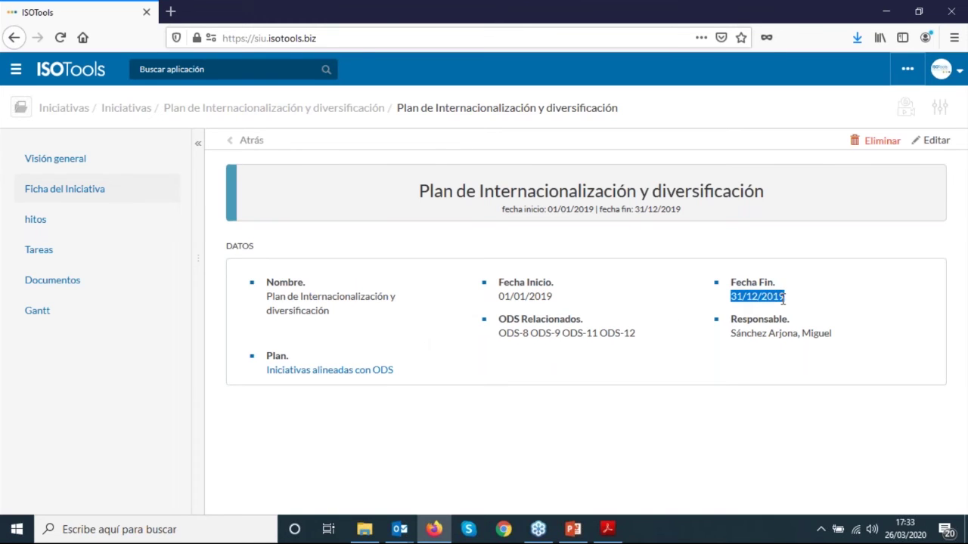
left_click(760, 300)
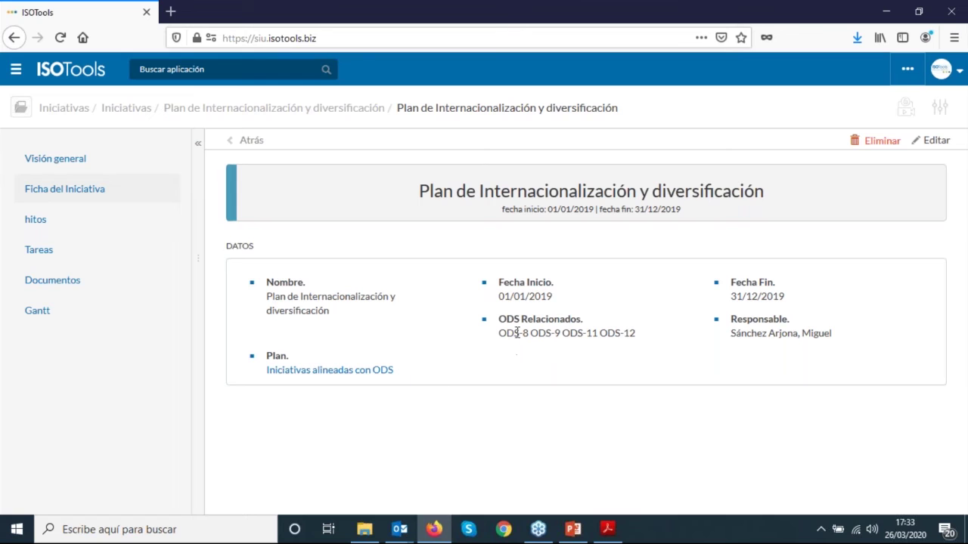
left_click_drag(500, 333, 635, 337)
left_click(597, 344)
left_click_drag(500, 333, 561, 334)
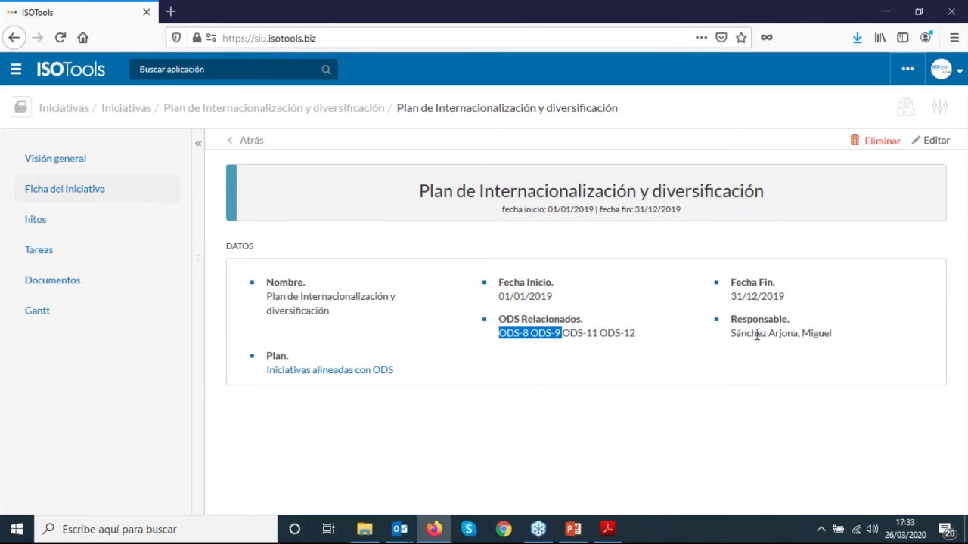
left_click_drag(756, 333, 823, 334)
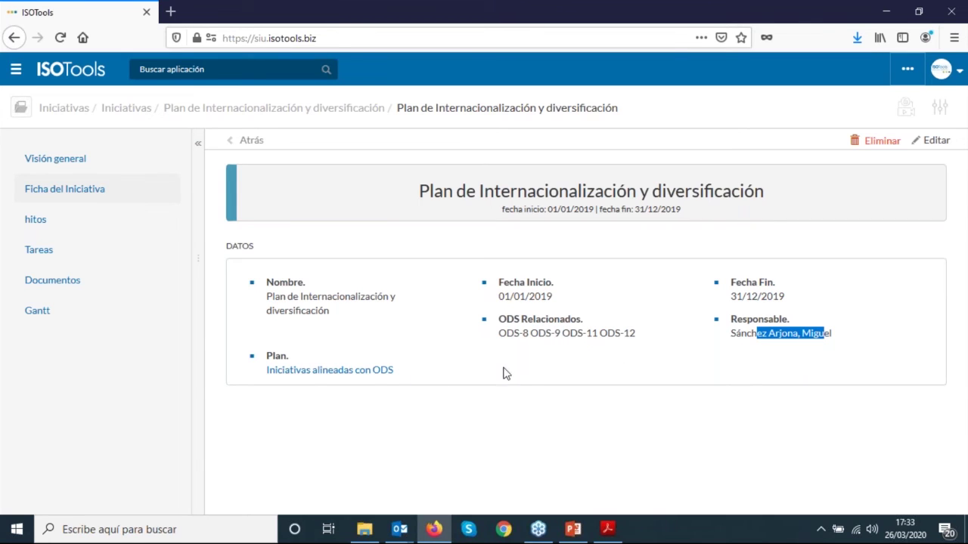
left_click(276, 422)
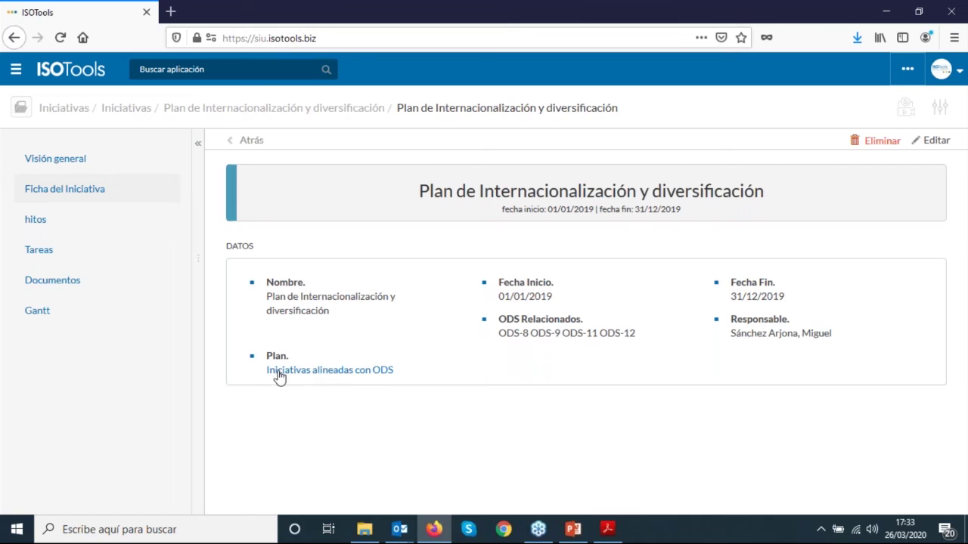
Open the linked plan "Iniciativas alineadas con ODS", list its programmes and initiatives, and reopen "Plan de Internacionalización y diversificación".
left_click(345, 370)
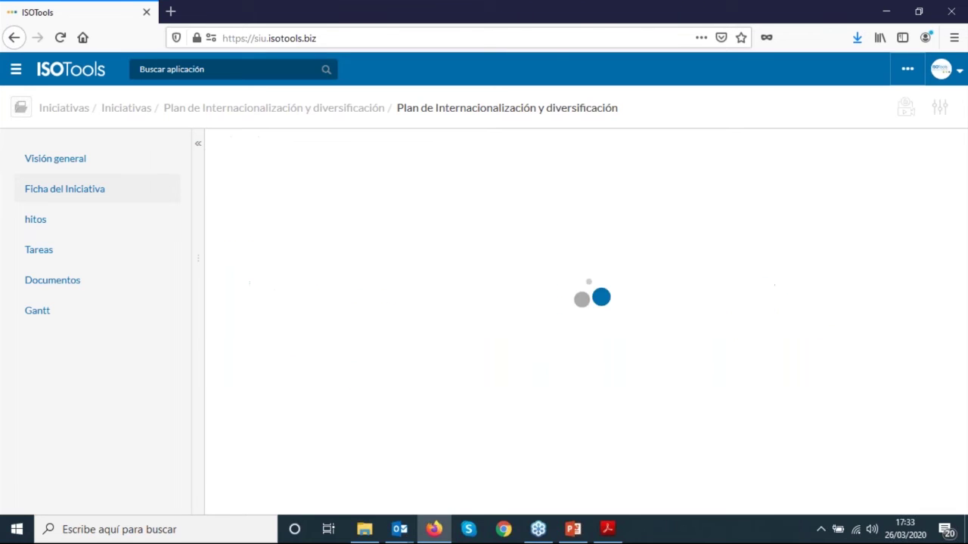
left_click(19, 190)
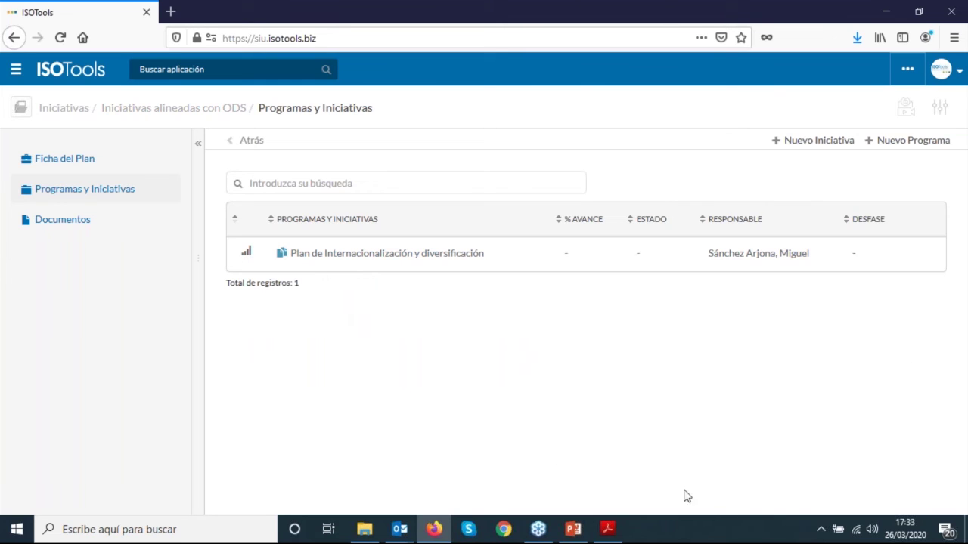
left_click(352, 254)
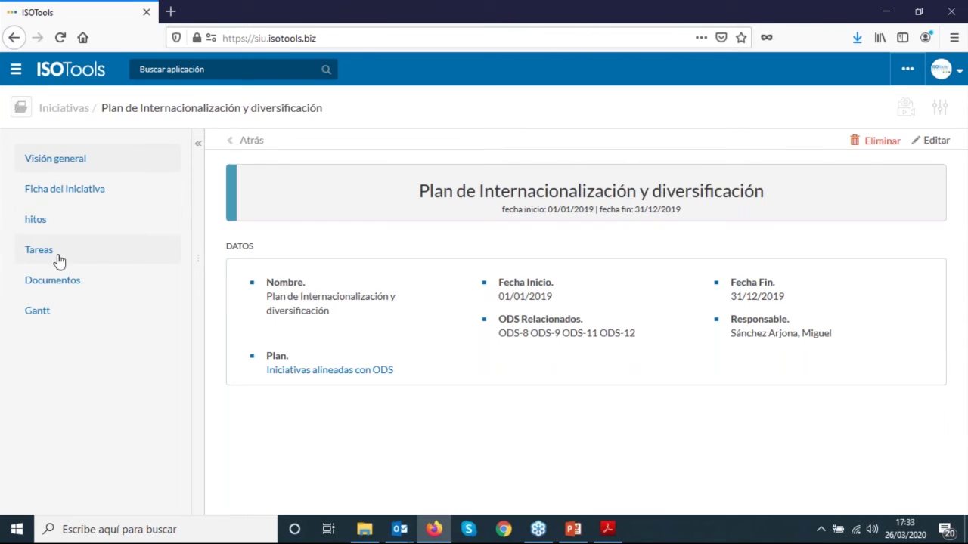
Look through the initiative's milestones and task list, and bring up its documents.
left_click(60, 221)
left_click(39, 250)
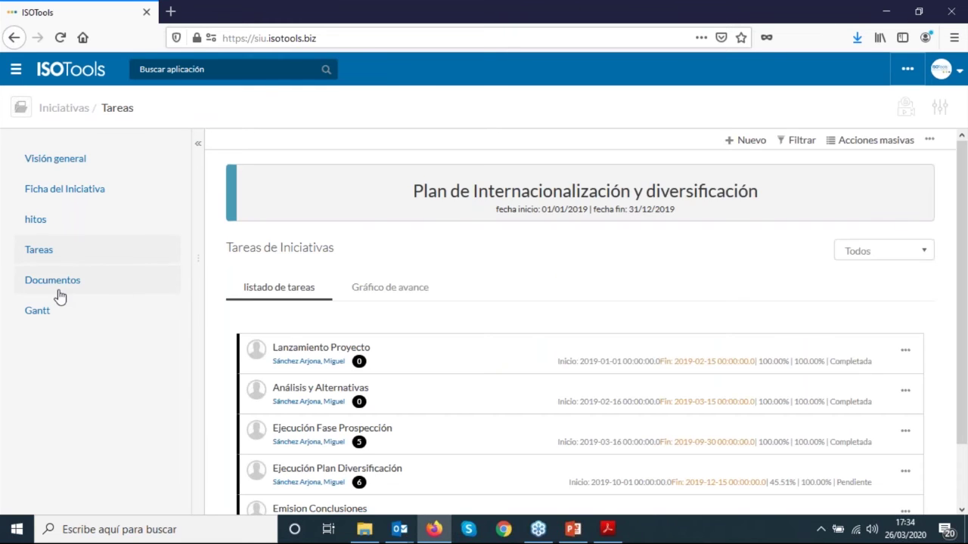
left_click(57, 293)
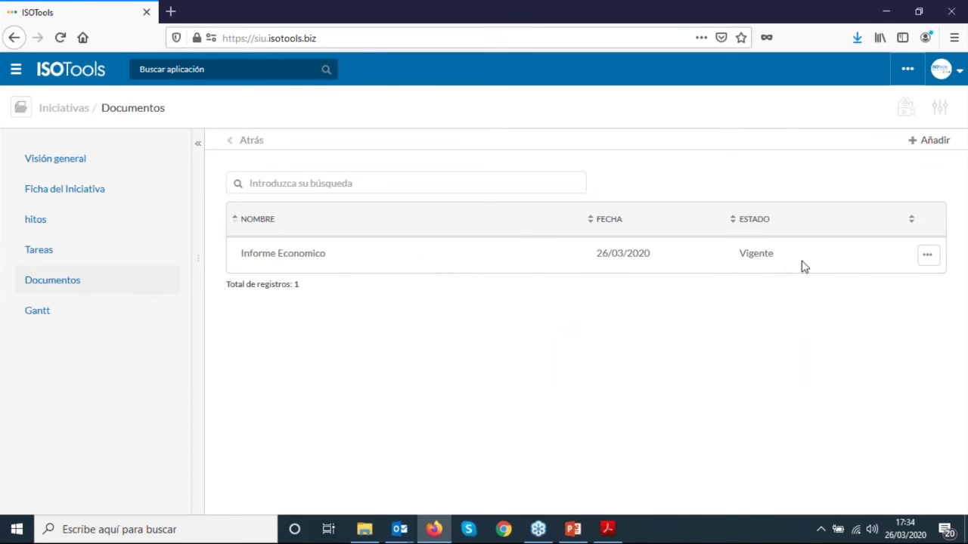
Preview the "Informe Economico" document's information and close the preview.
left_click(926, 257)
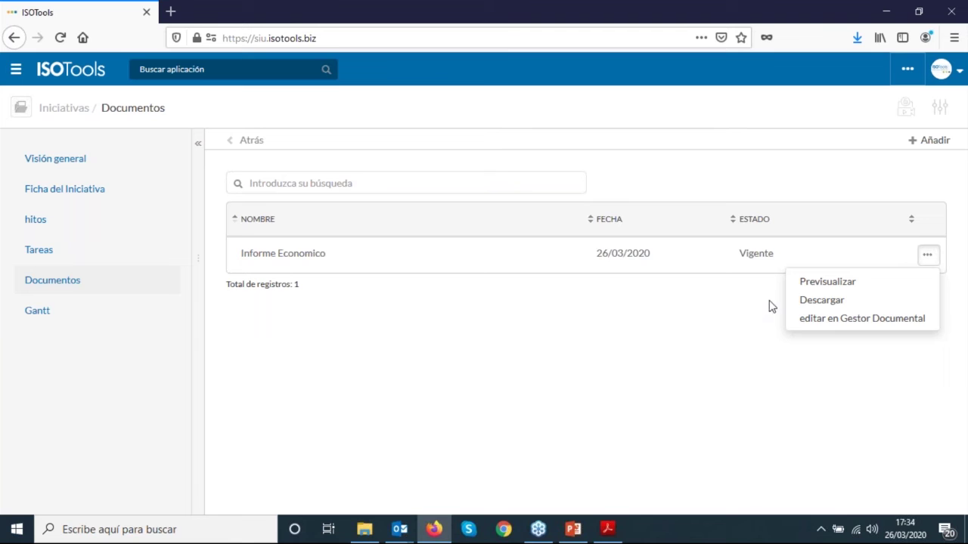
left_click(839, 286)
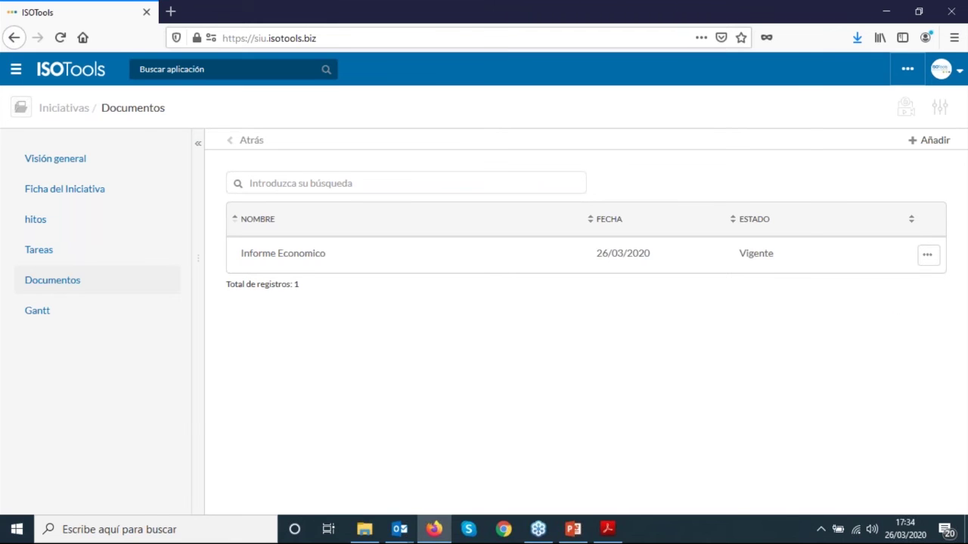
scroll(519, 307, "down", 2)
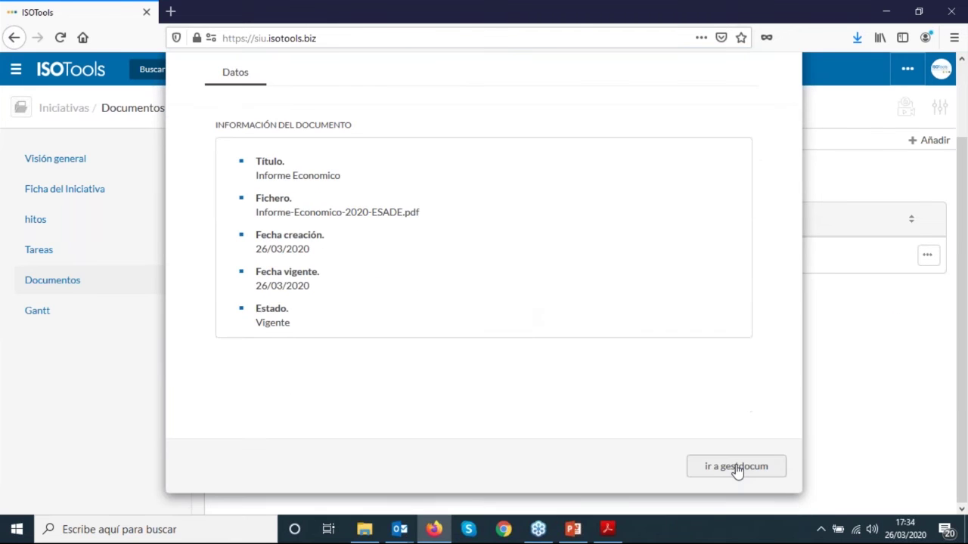
scroll(737, 454, "up", 2)
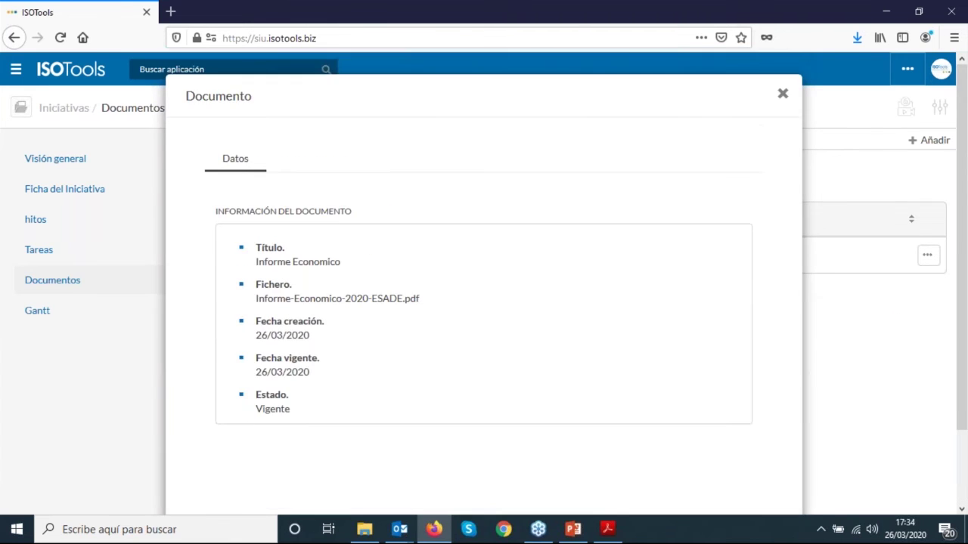
left_click(782, 93)
Download "Informe Economico", open it in Adobe Acrobat Reader DC, skim its first pages and close it.
left_click(926, 255)
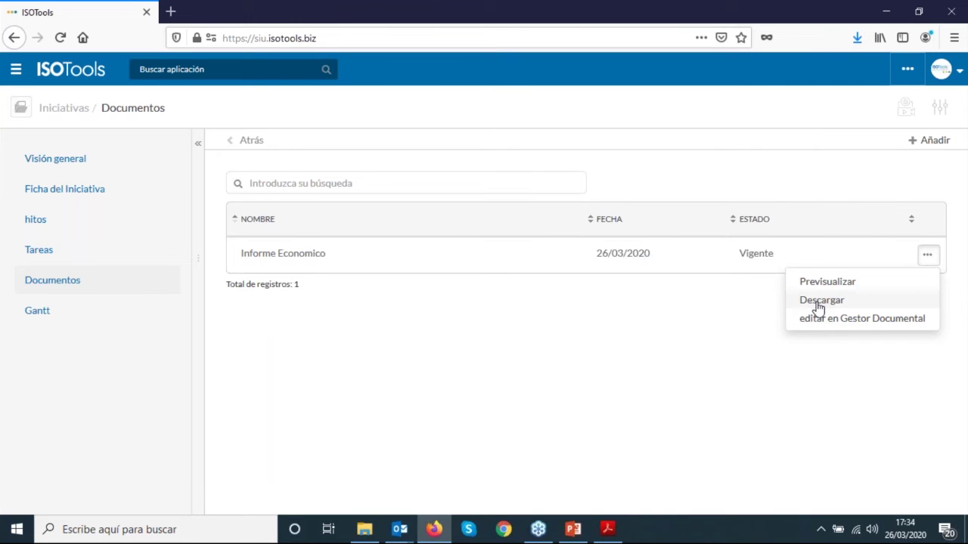
left_click(818, 301)
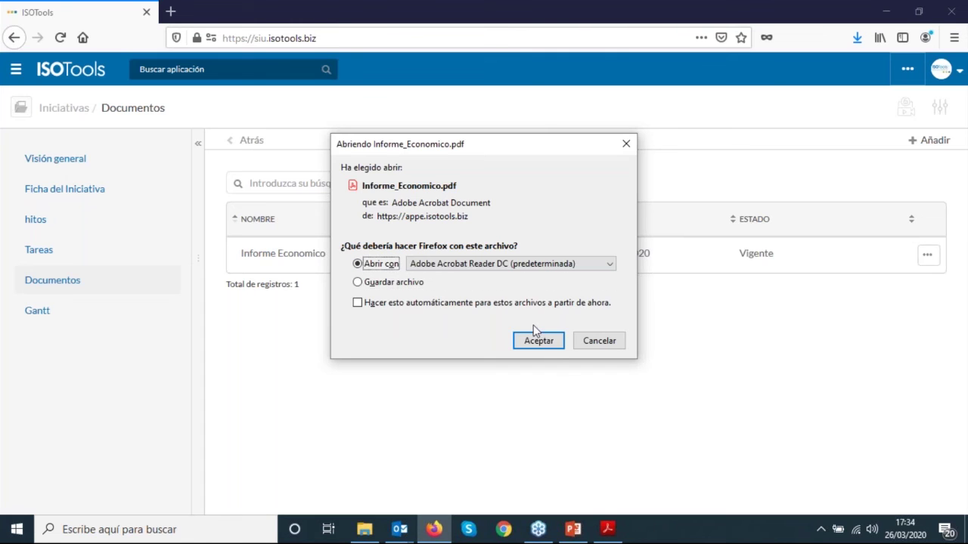
left_click(538, 341)
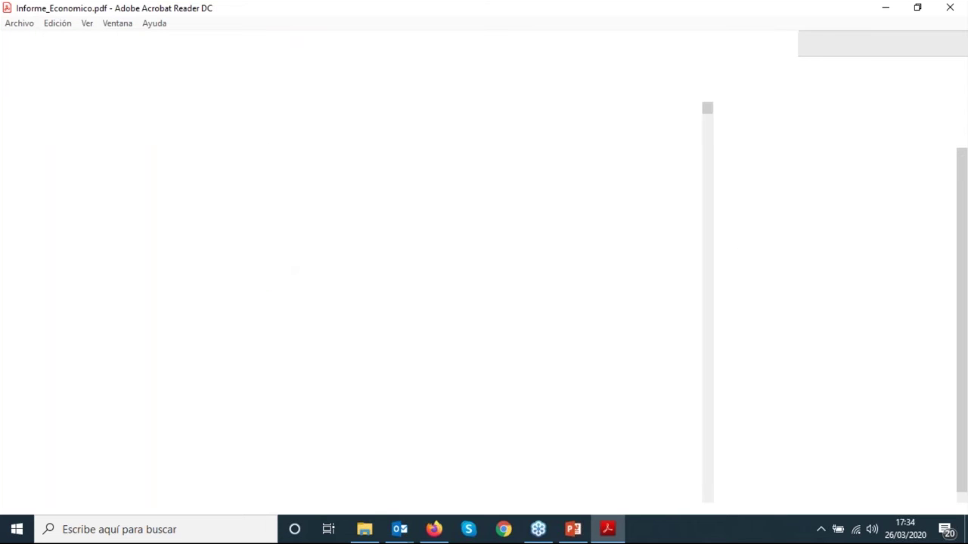
scroll(349, 308, "down", 15)
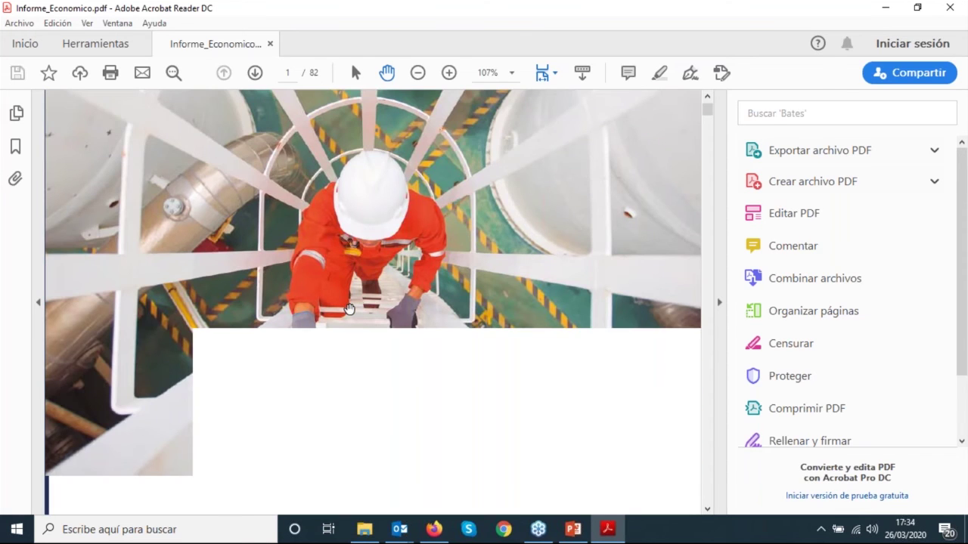
scroll(357, 300, "down", 5)
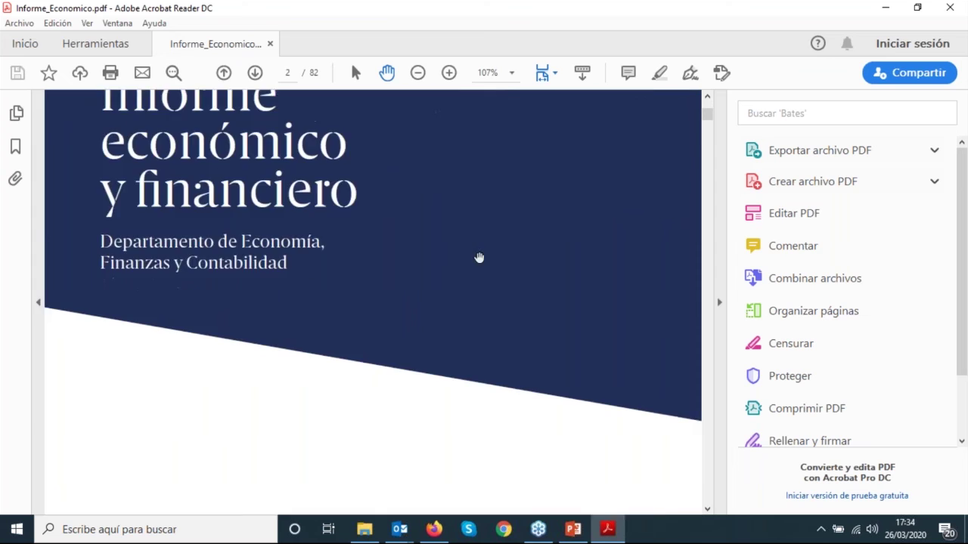
left_click(950, 8)
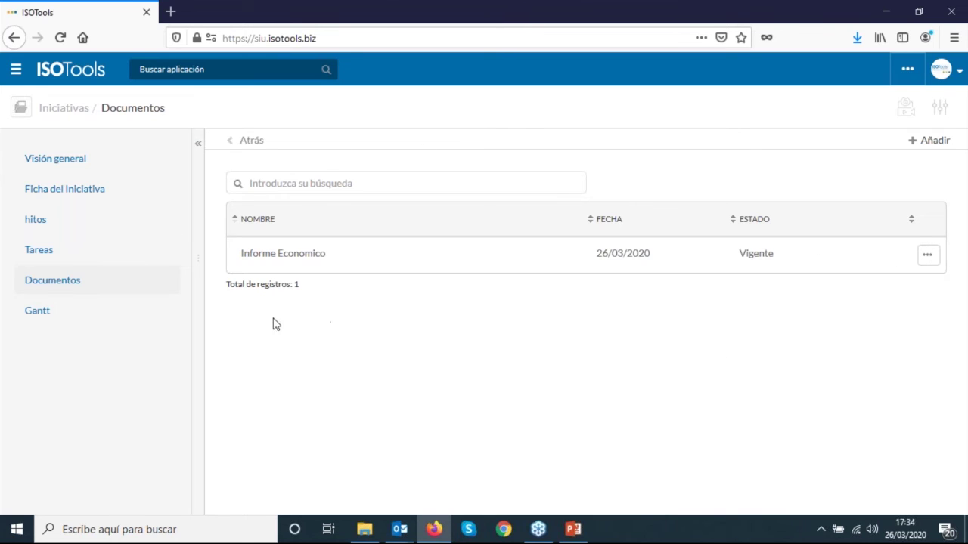
Open the initiative's Gantt chart, reduce its time scale to semesters and widen the timeline area.
left_click(42, 316)
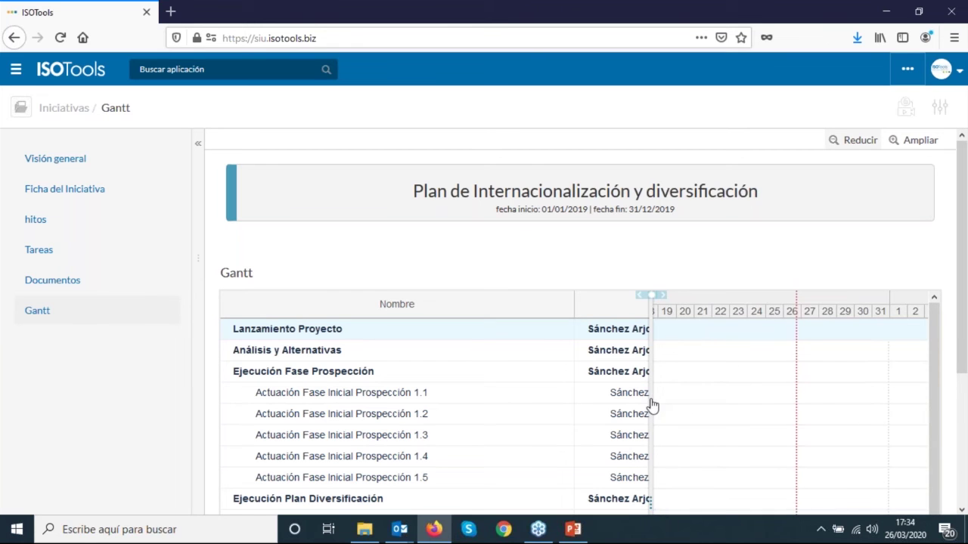
left_click(840, 138)
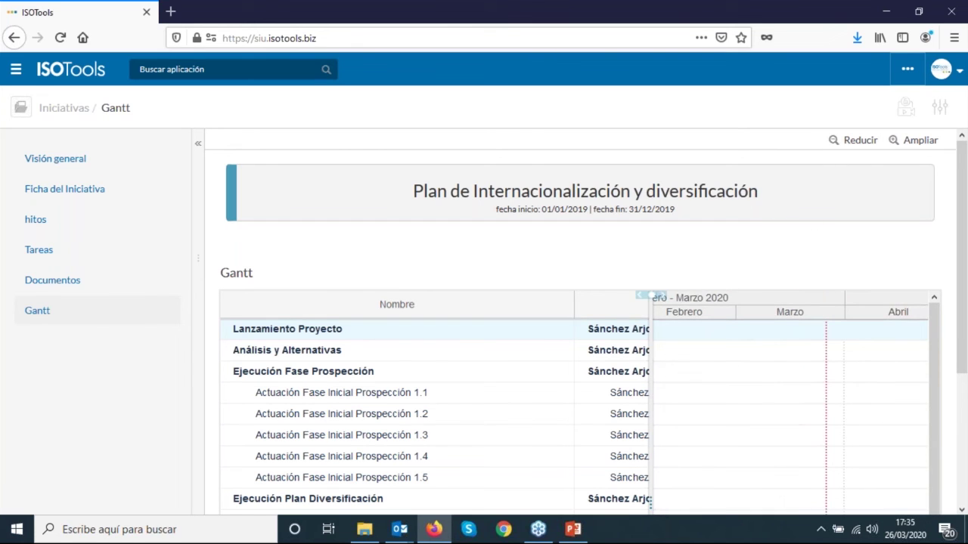
left_click_drag(655, 387, 358, 371)
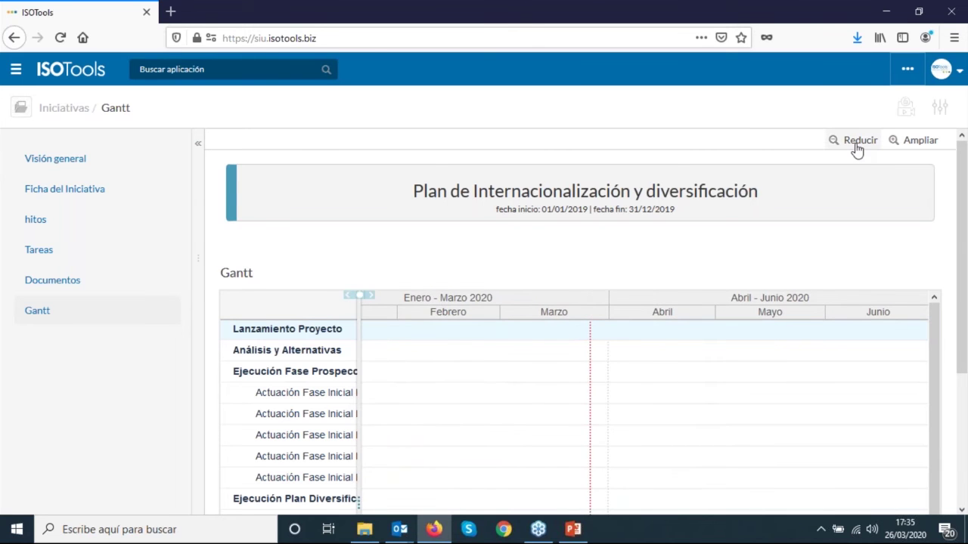
left_click(857, 145)
left_click(856, 145)
scroll(965, 368, "down", 1)
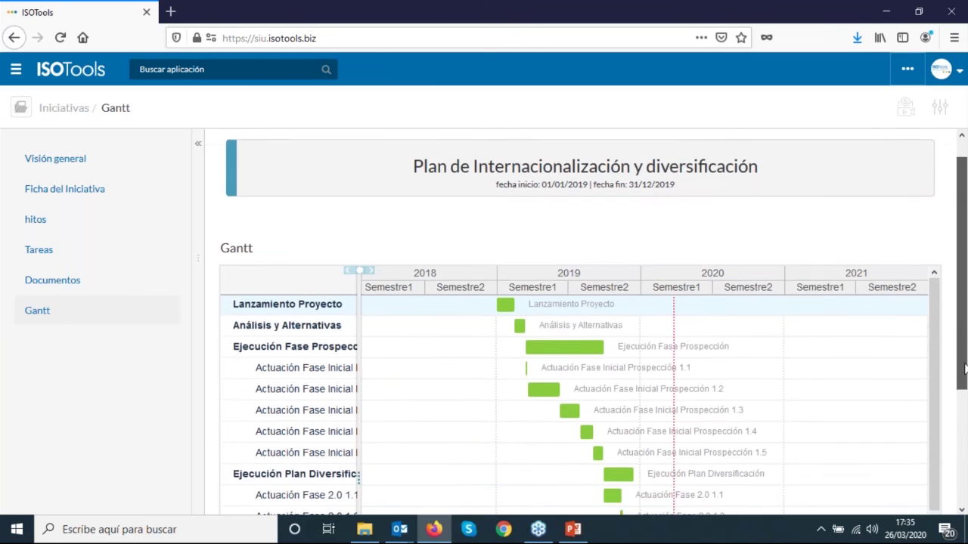
Review the Gantt bars of all phases and subtasks, down to the "Aprobación por el Gerente de Compras" milestone.
scroll(964, 368, "down", 3)
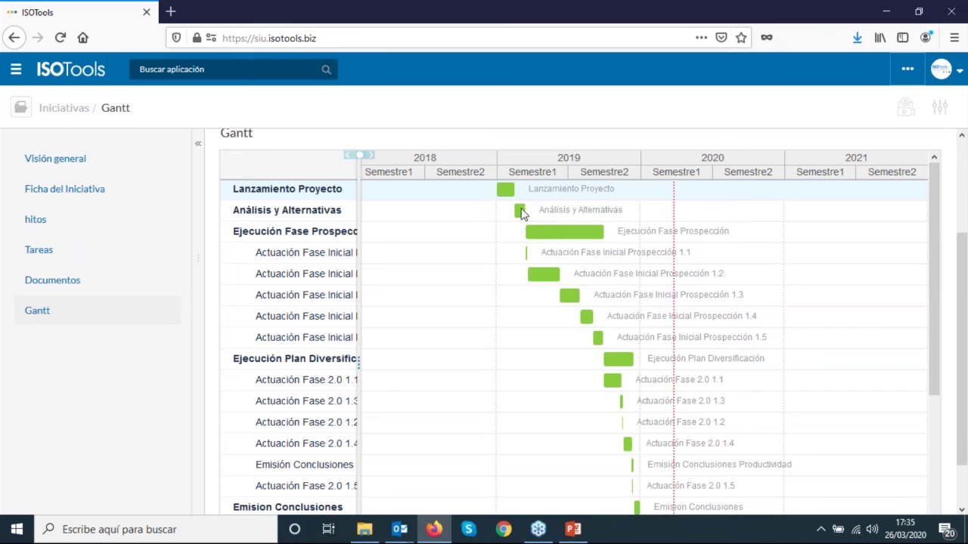
scroll(673, 257, "down", 5)
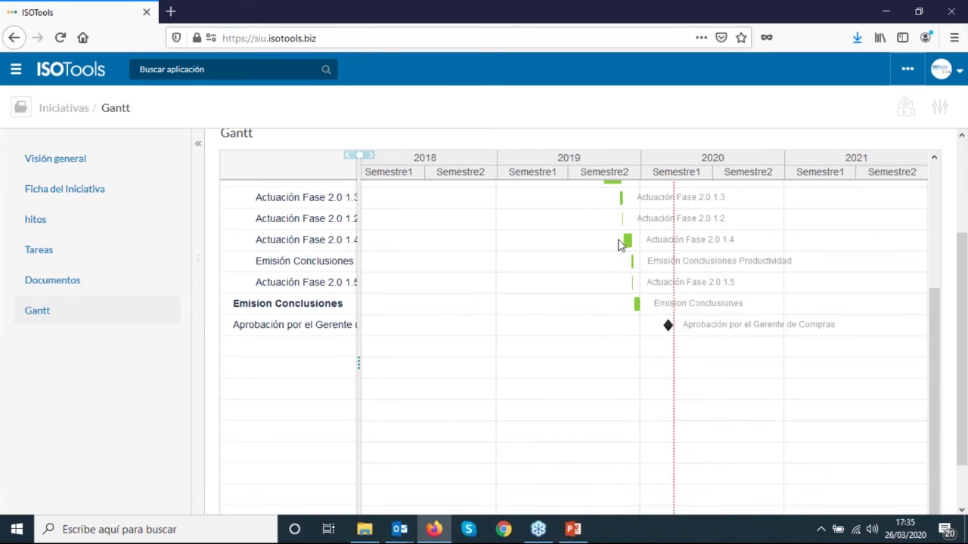
scroll(632, 287, "up", 3)
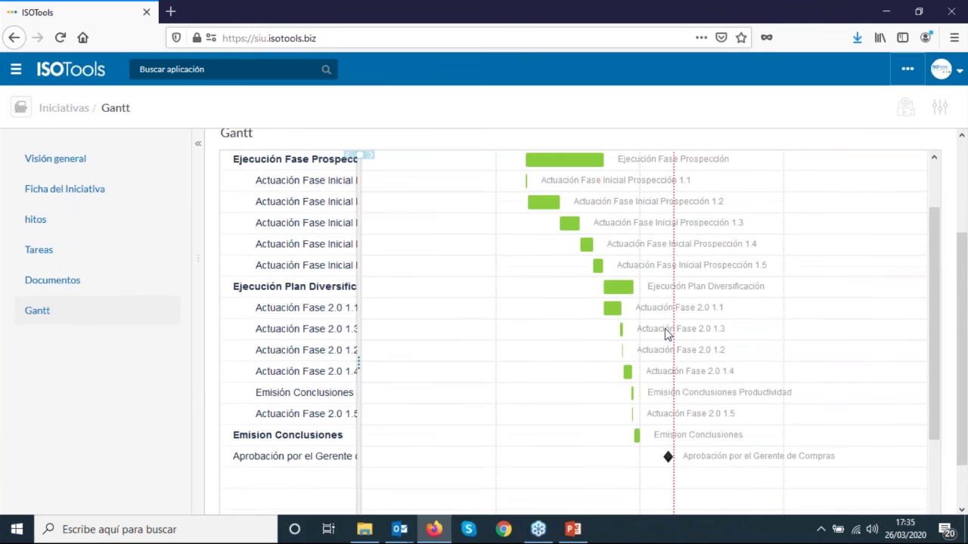
scroll(579, 309, "up", 2)
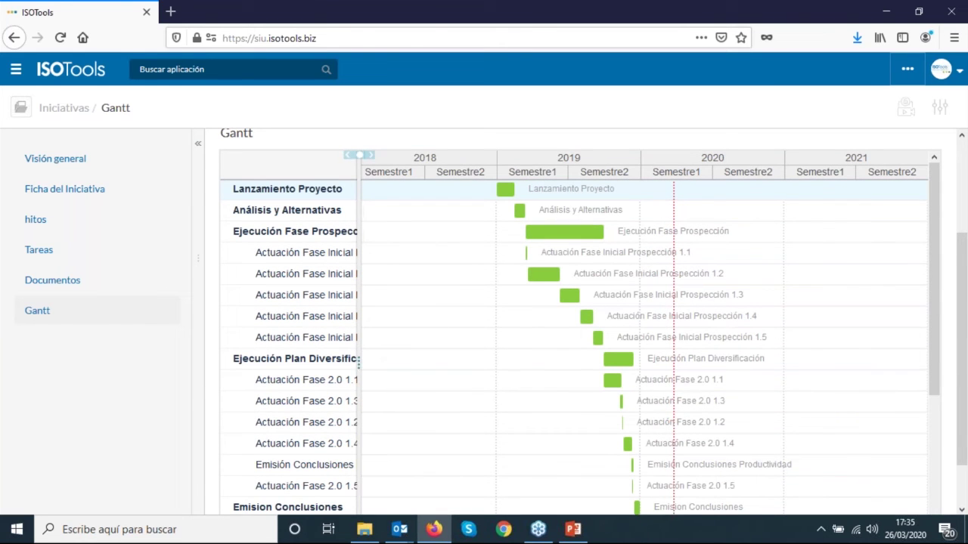
Widen the Gantt task table and narrow the name and responsible columns to reveal the start and end dates.
left_click_drag(358, 362, 715, 375)
left_click_drag(576, 171, 458, 166)
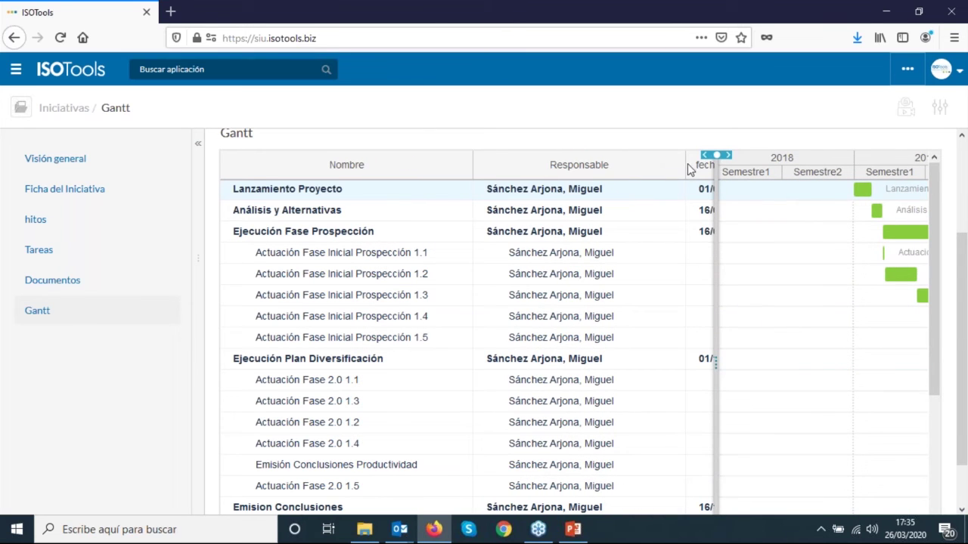
left_click_drag(686, 168, 563, 166)
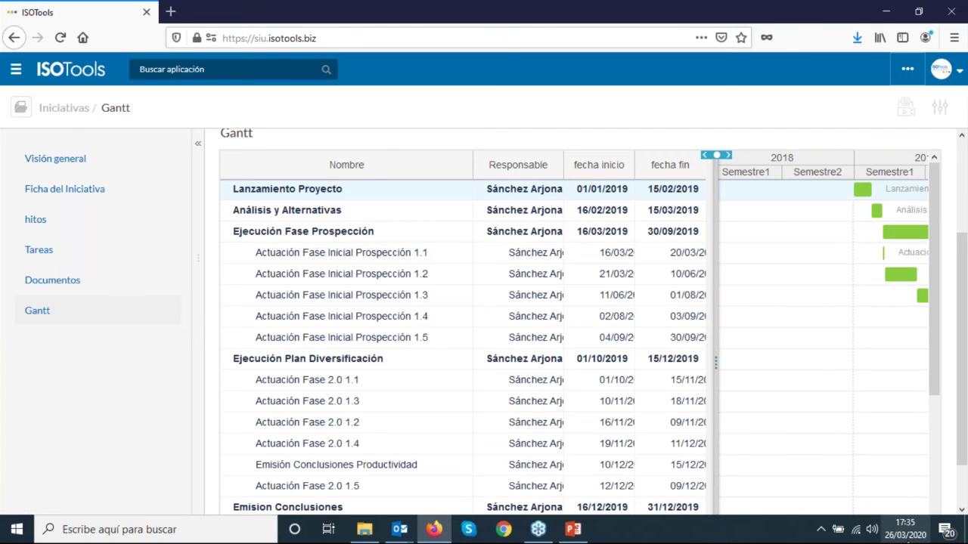
Search the applications for "indi", open Gestión de Indicadores and browse the list of all indicators.
left_click(171, 76)
type("indi")
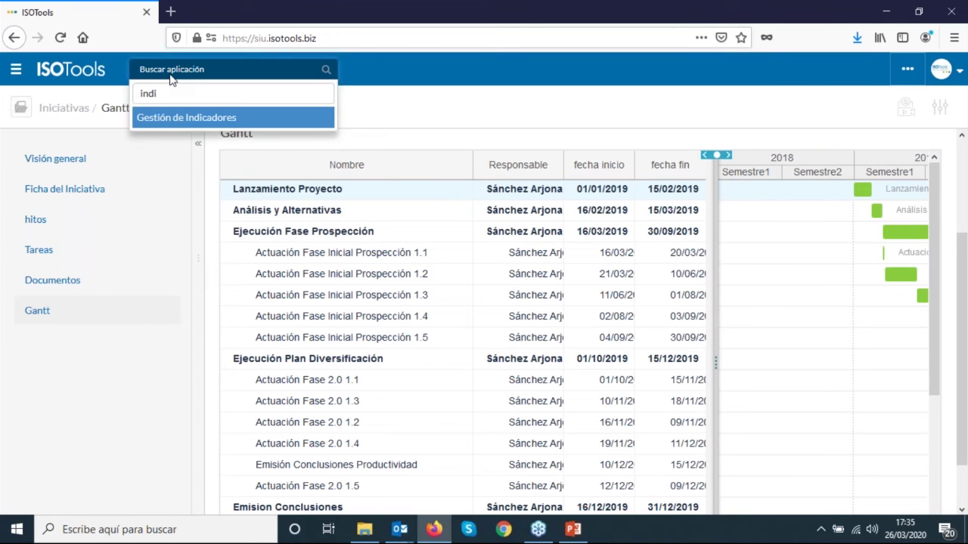
key("Return")
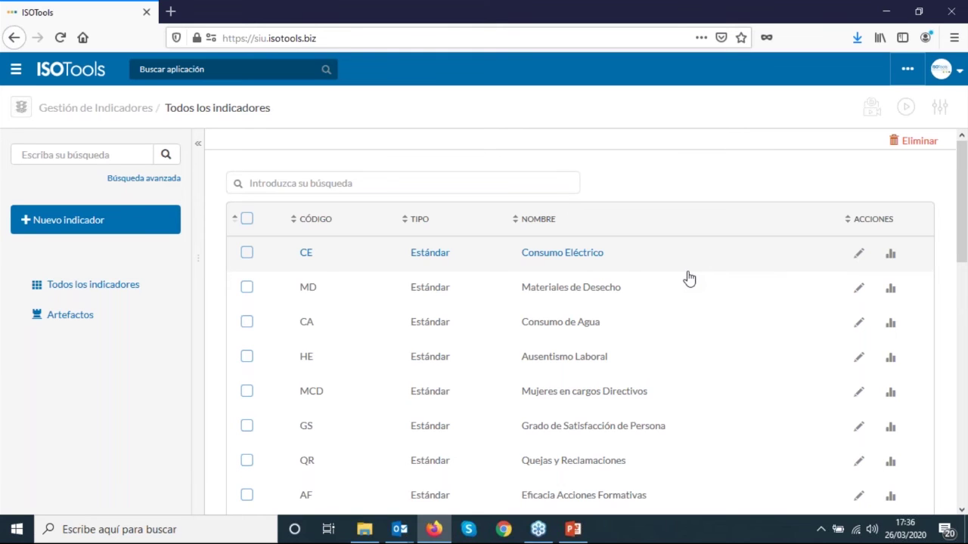
scroll(689, 278, "down", 1)
scroll(689, 278, "down", 2)
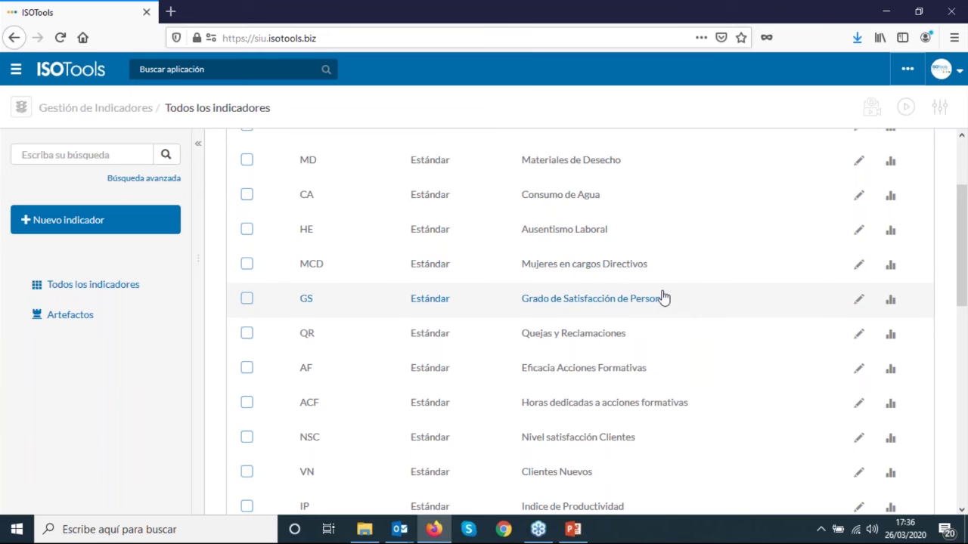
Open the follow-up of the Quejas y Reclamaciones indicator, view its measurements and return to the indicator list.
scroll(662, 298, "down", 4)
scroll(663, 298, "down", 7)
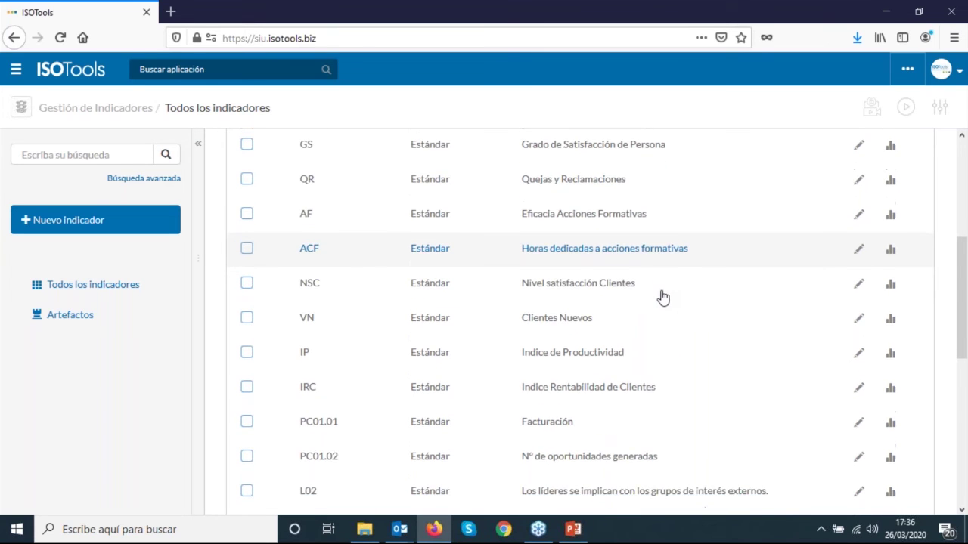
scroll(662, 298, "down", 7)
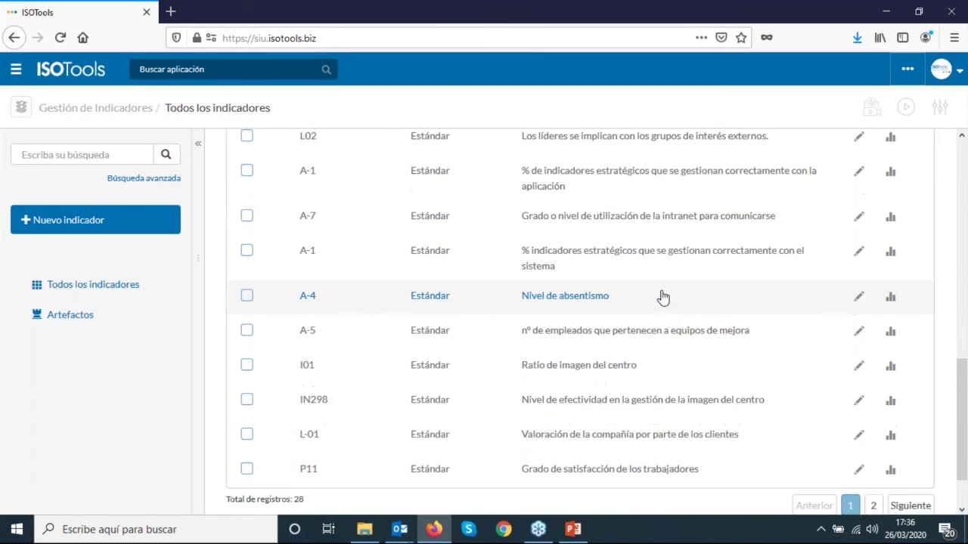
scroll(660, 297, "up", 8)
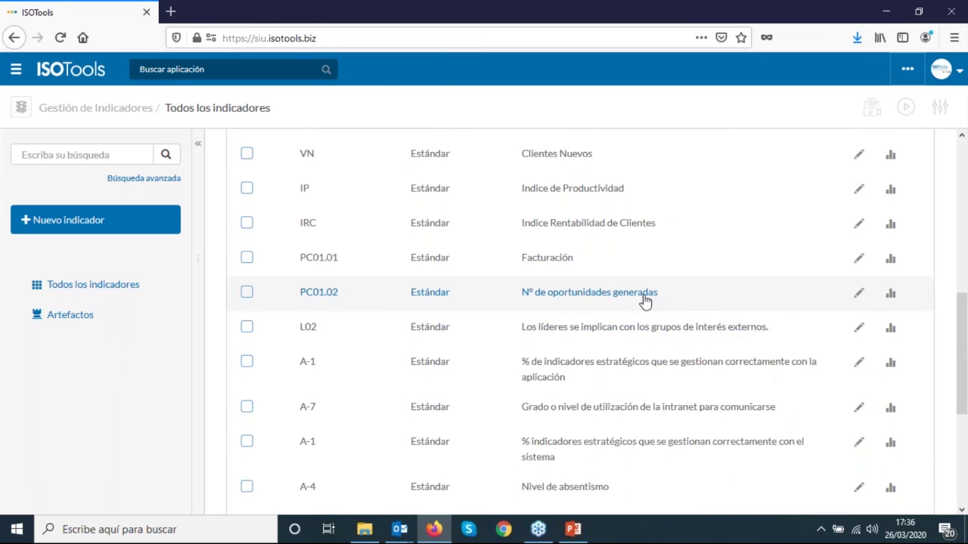
scroll(644, 301, "up", 4)
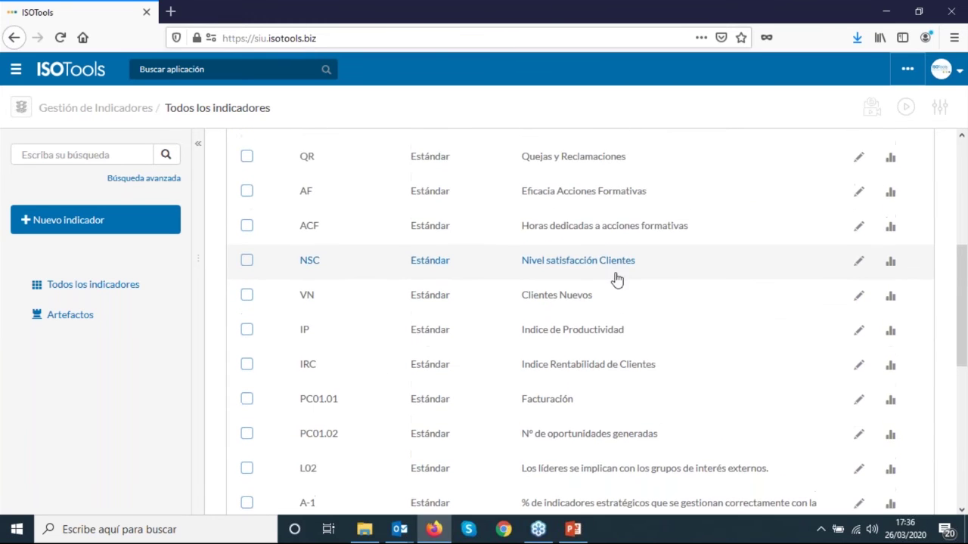
scroll(616, 280, "up", 1)
left_click(891, 207)
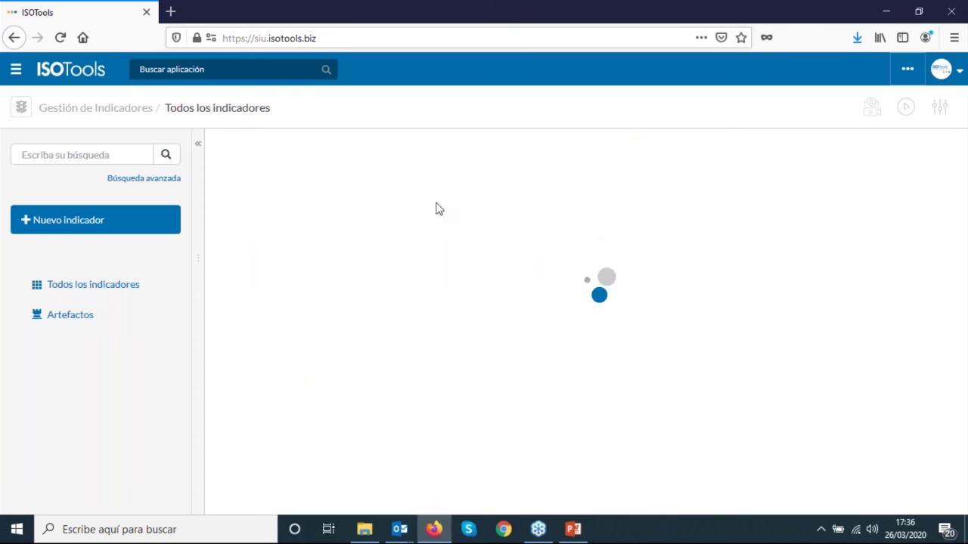
scroll(553, 279, "up", 4)
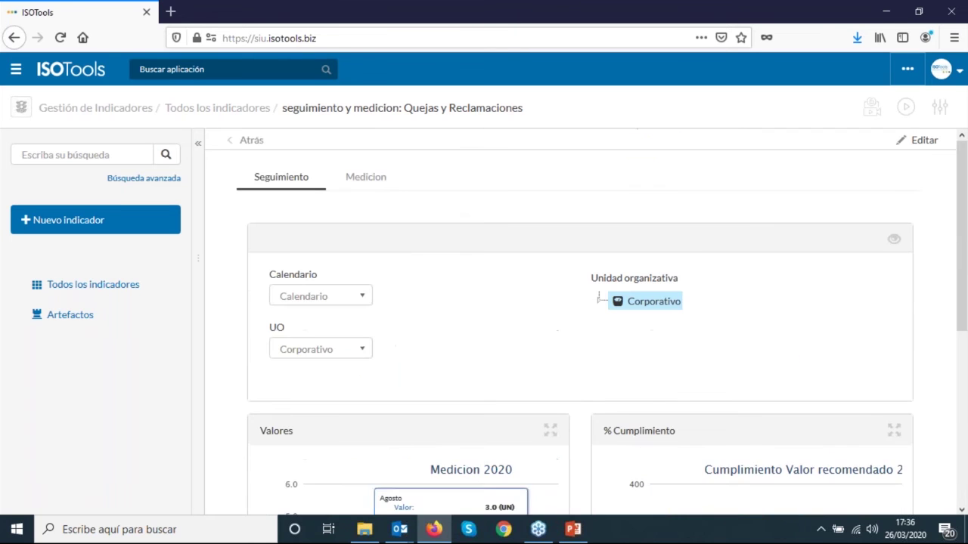
left_click(366, 176)
scroll(335, 189, "down", 2)
scroll(335, 190, "up", 2)
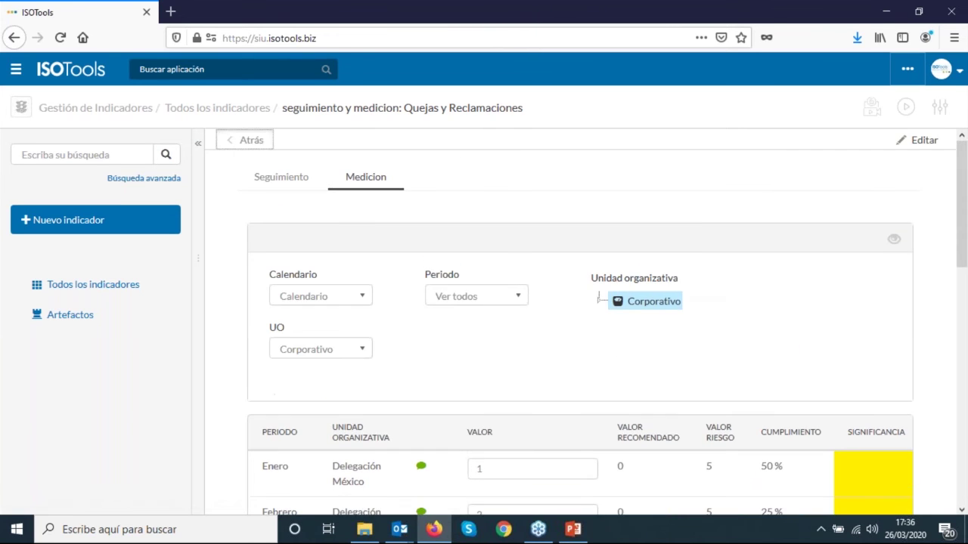
left_click(244, 140)
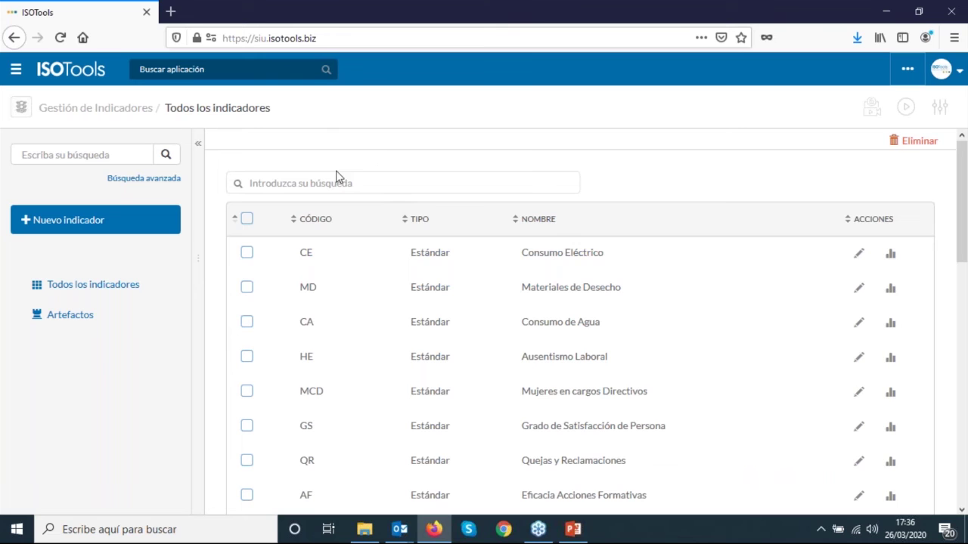
Search the indicator list for "mejo" and clear the search.
type("mejo")
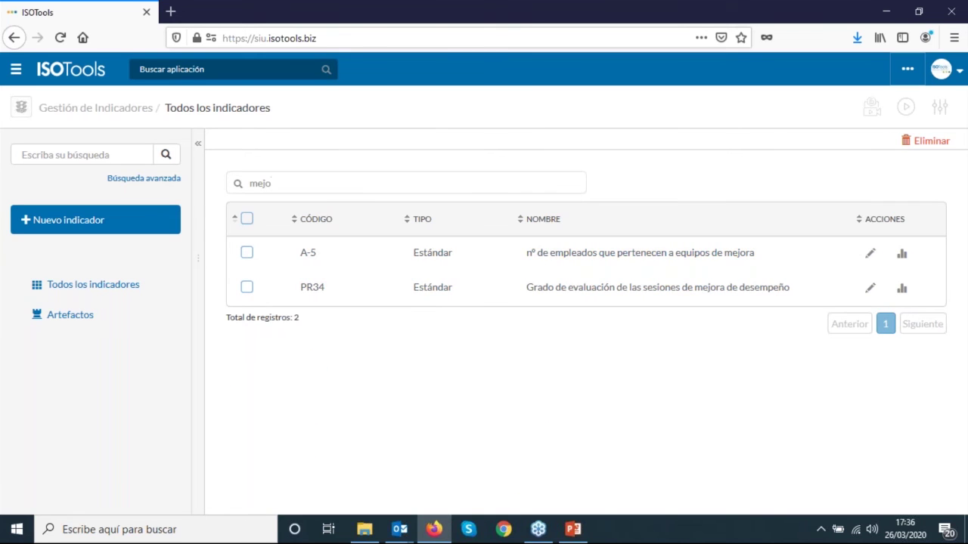
key("BackSpace")
key("BackSpace")
key("BackSpace")
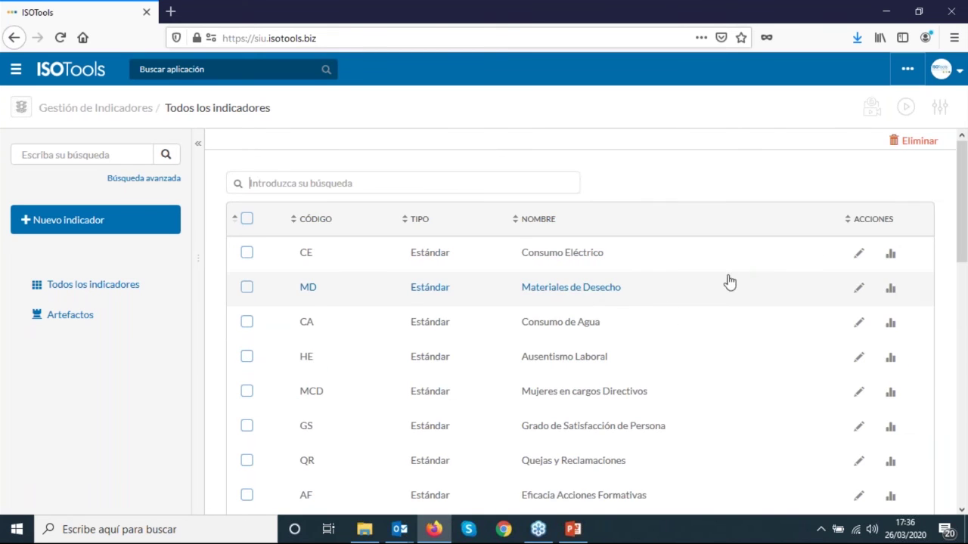
Open the follow-up of the Nivel satisfacción Clientes indicator and view its monthly measurement table.
scroll(750, 345, "down", 3)
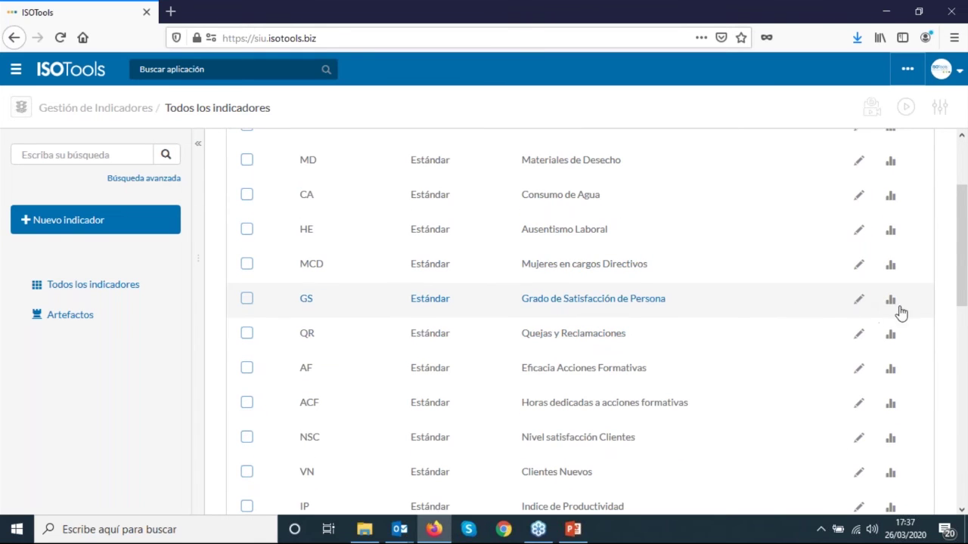
scroll(879, 337, "down", 2)
scroll(879, 340, "down", 4)
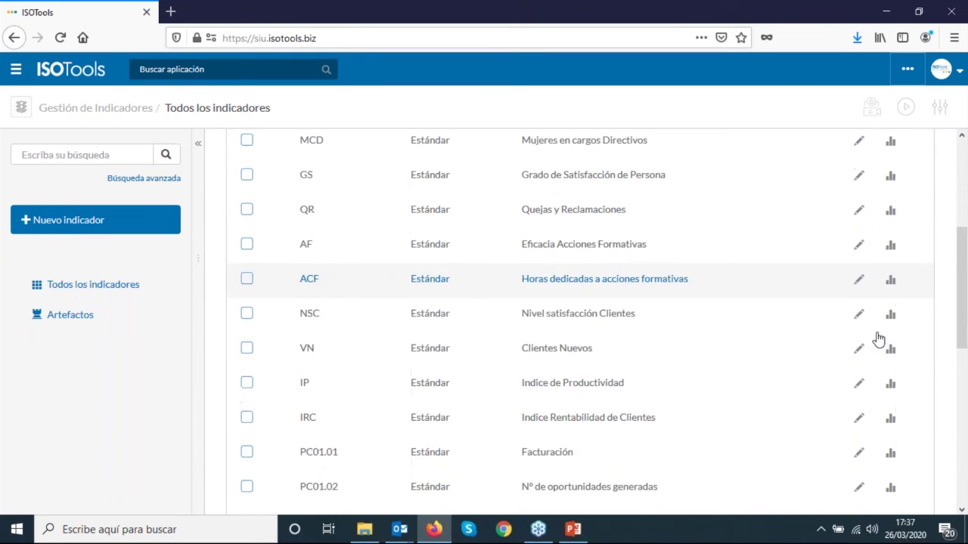
left_click(890, 248)
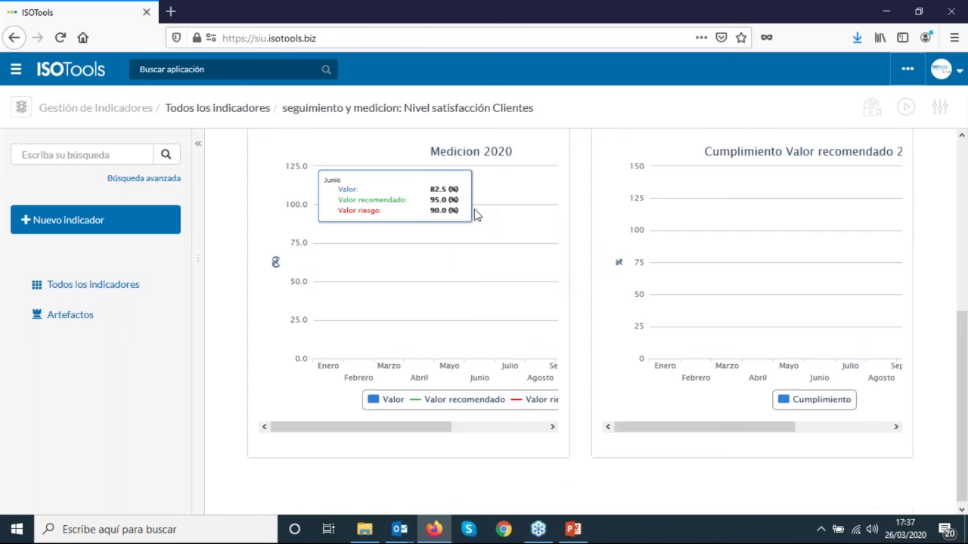
left_click(365, 177)
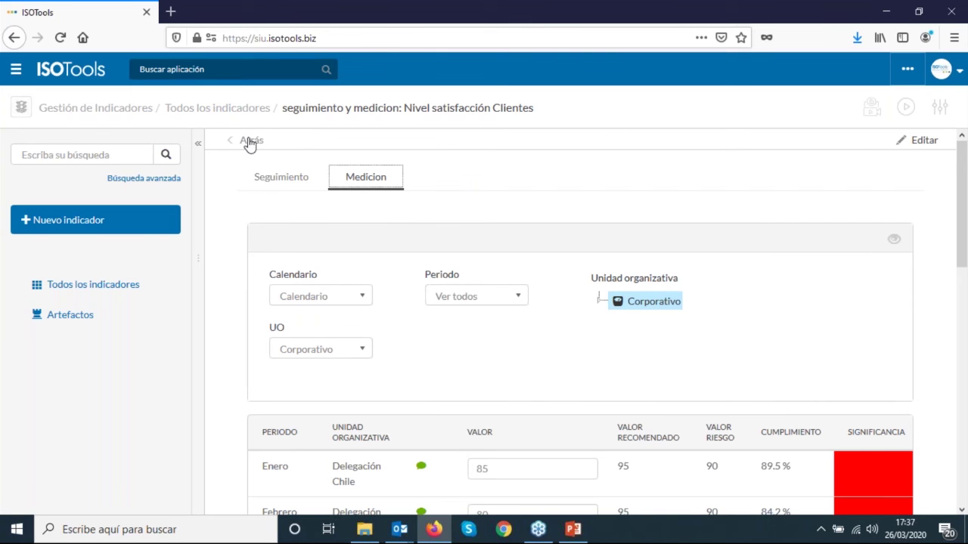
scroll(582, 216, "down", 1)
scroll(582, 217, "down", 5)
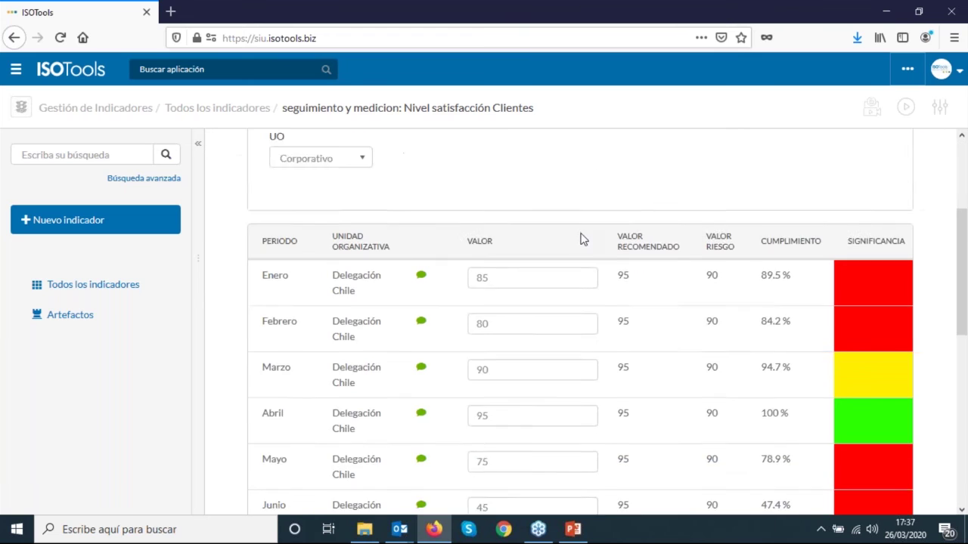
Set the Enero value of Nivel satisfacción Clientes to 84 and go back to the list of all indicators.
double_click(516, 217)
type("8")
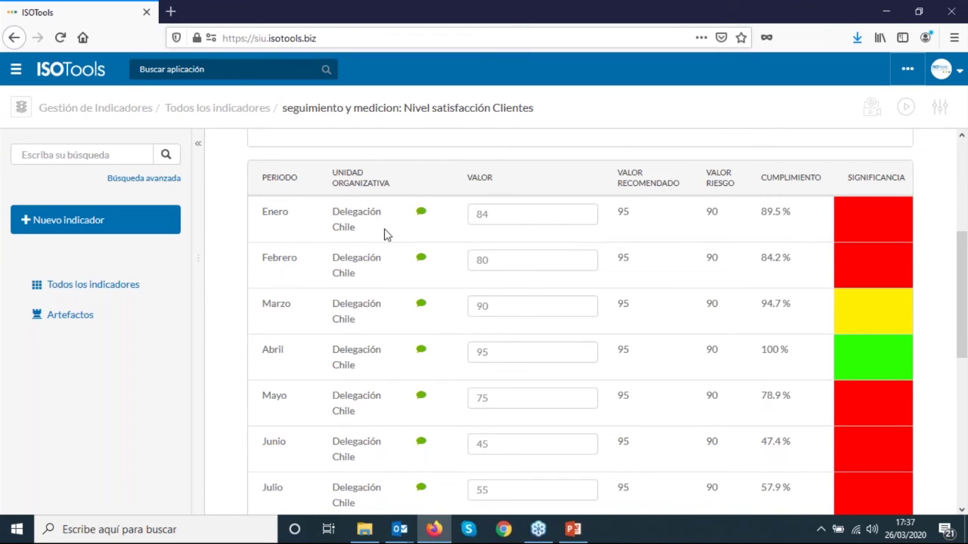
scroll(529, 295, "up", 5)
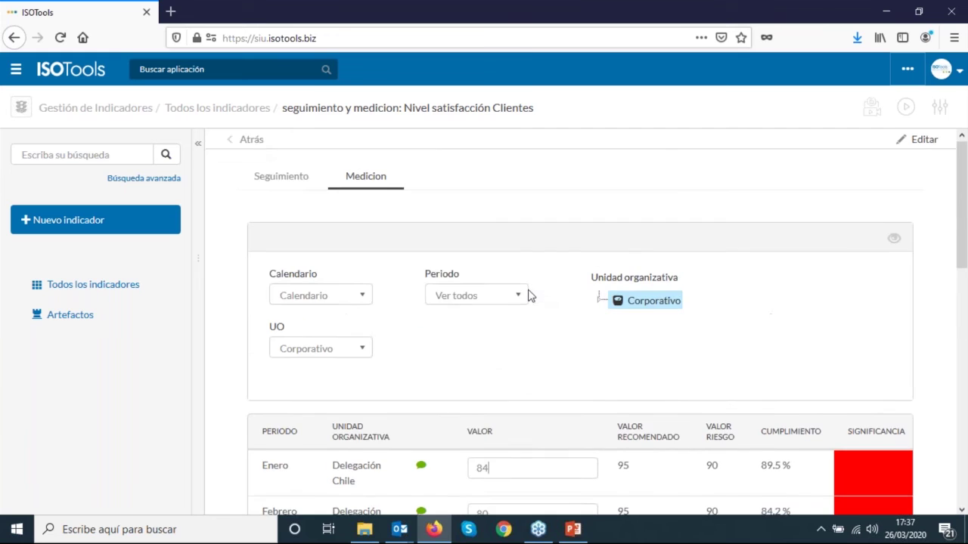
scroll(696, 310, "down", 2)
scroll(696, 310, "down", 4)
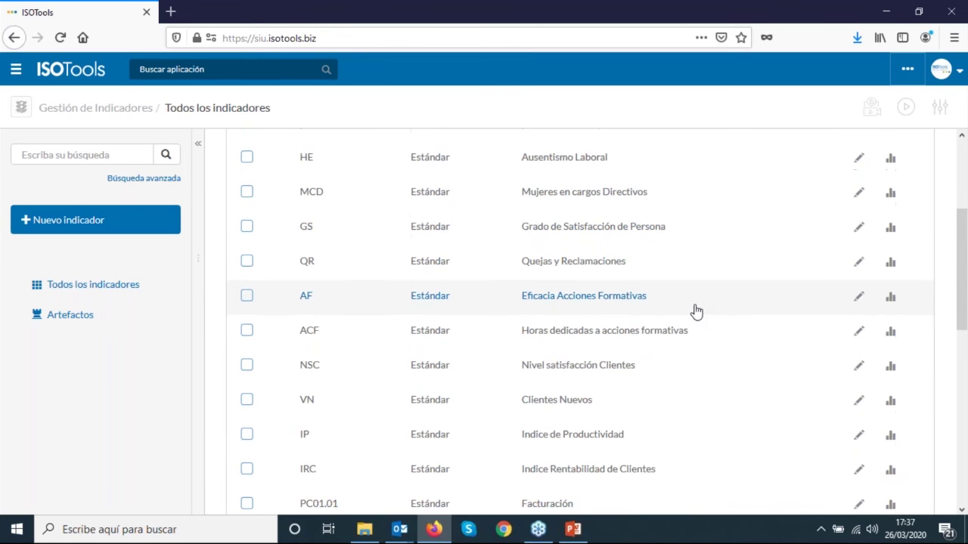
scroll(695, 310, "down", 1)
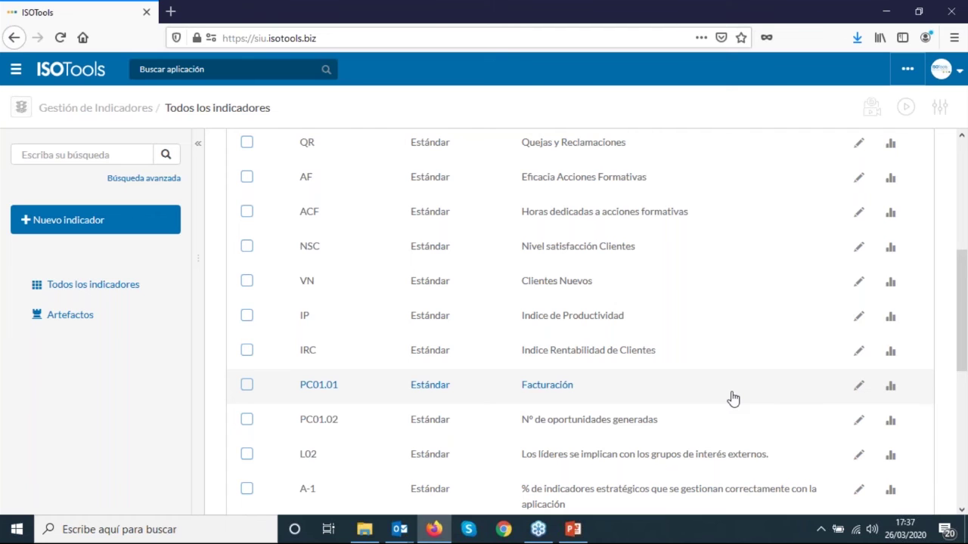
Start a new artefact format in the Artefactos section and name it "Denuncias".
left_click(74, 316)
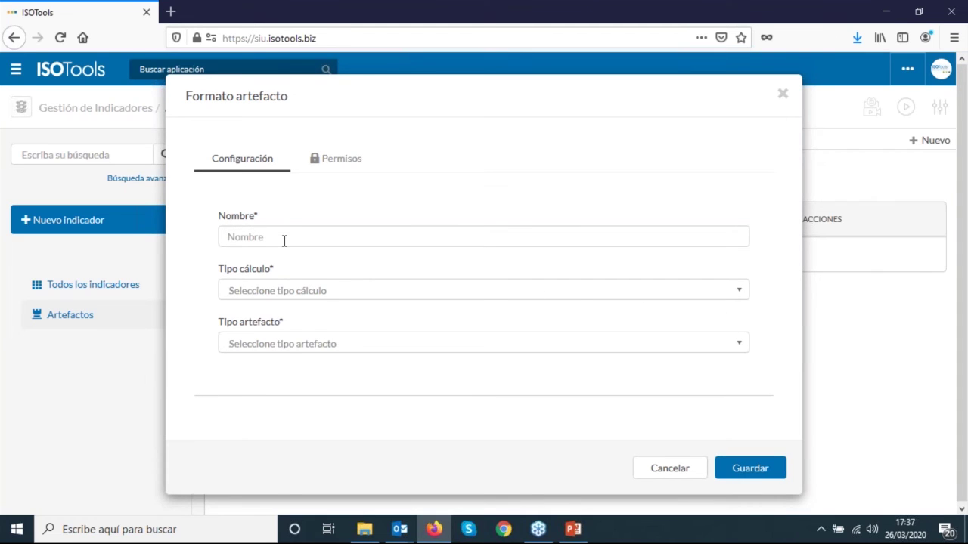
type("De")
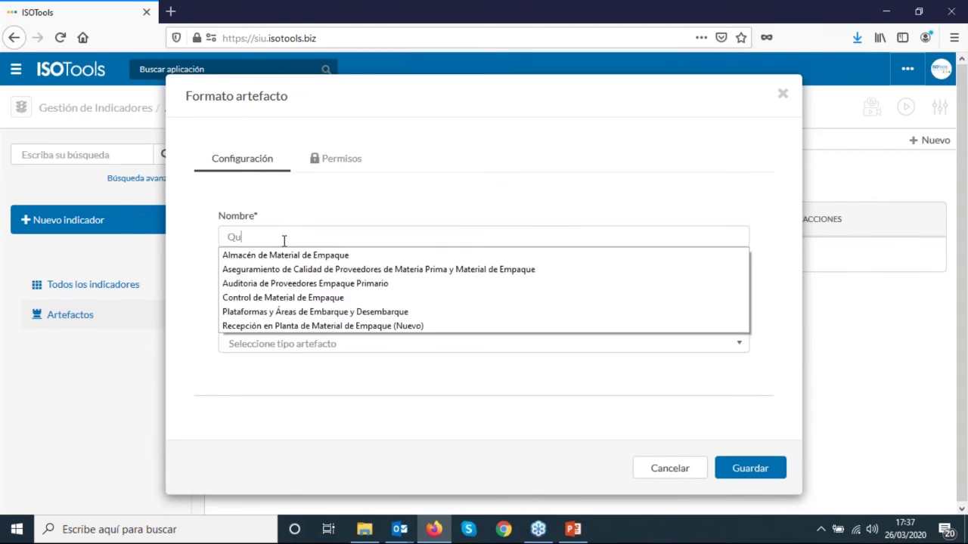
key("BackSpace")
type("enuncias")
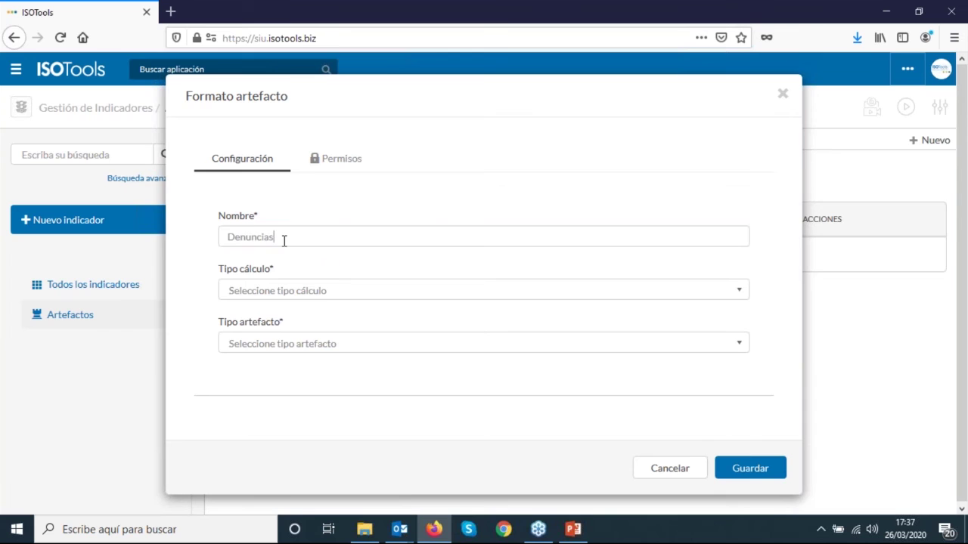
Set the artefact's calculation type to Sumar, artefact type to Proceso and process type to Mejora Continua.
left_click(522, 292)
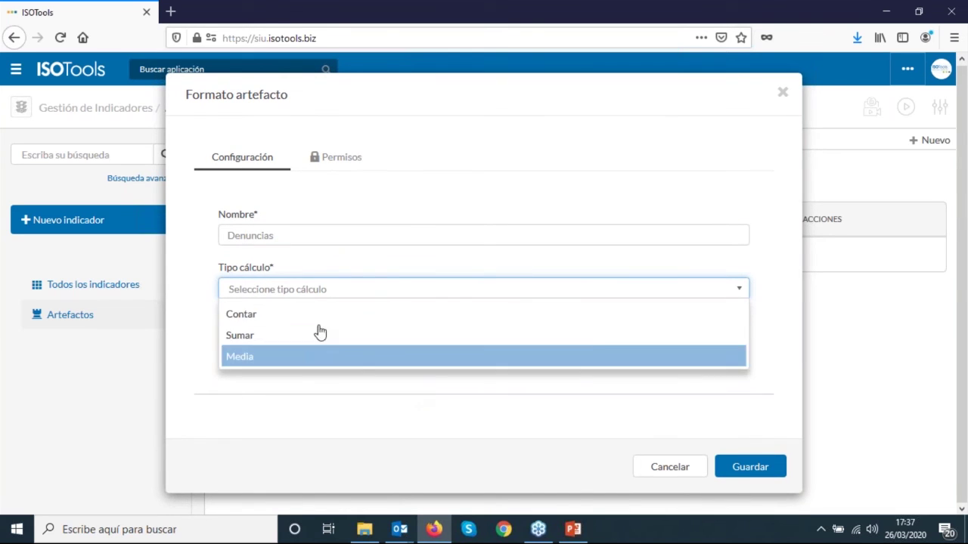
left_click(294, 334)
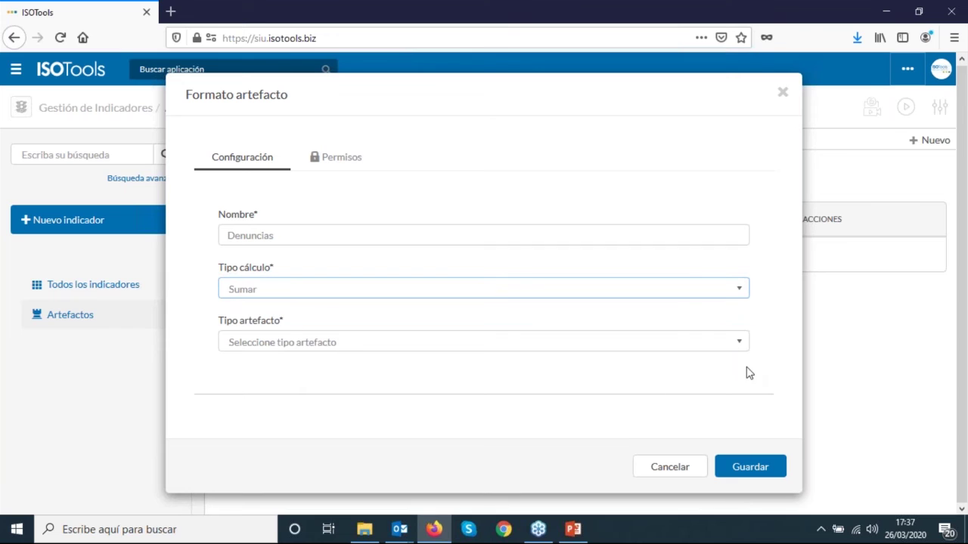
left_click(371, 343)
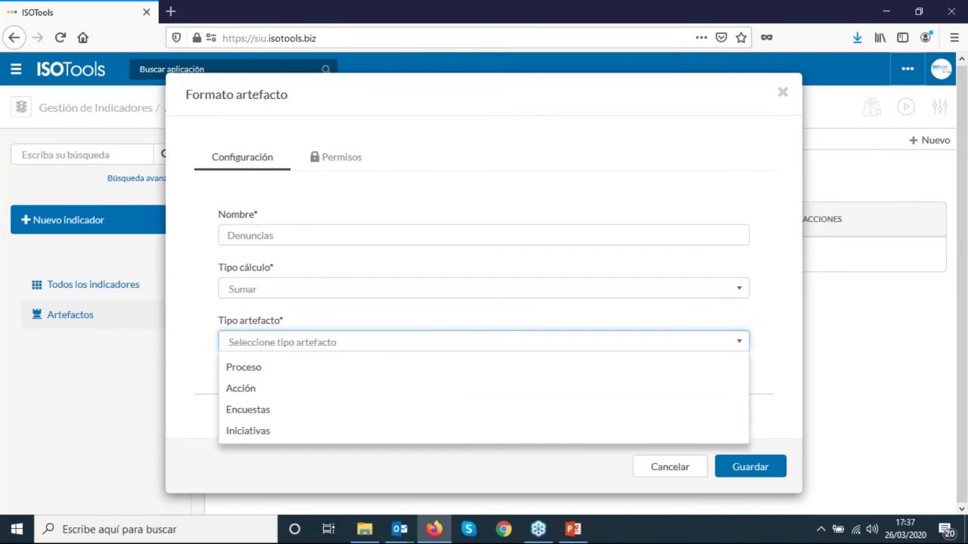
left_click(455, 370)
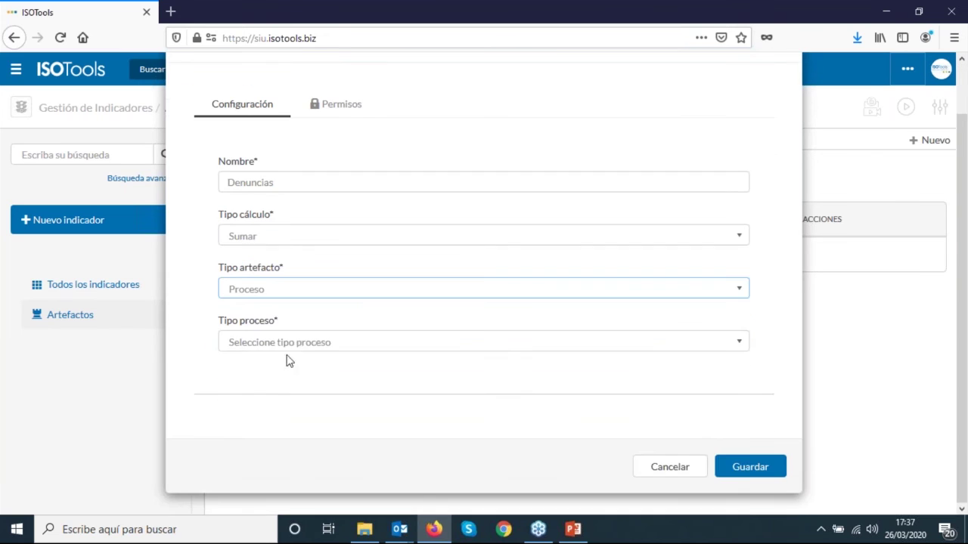
left_click(298, 344)
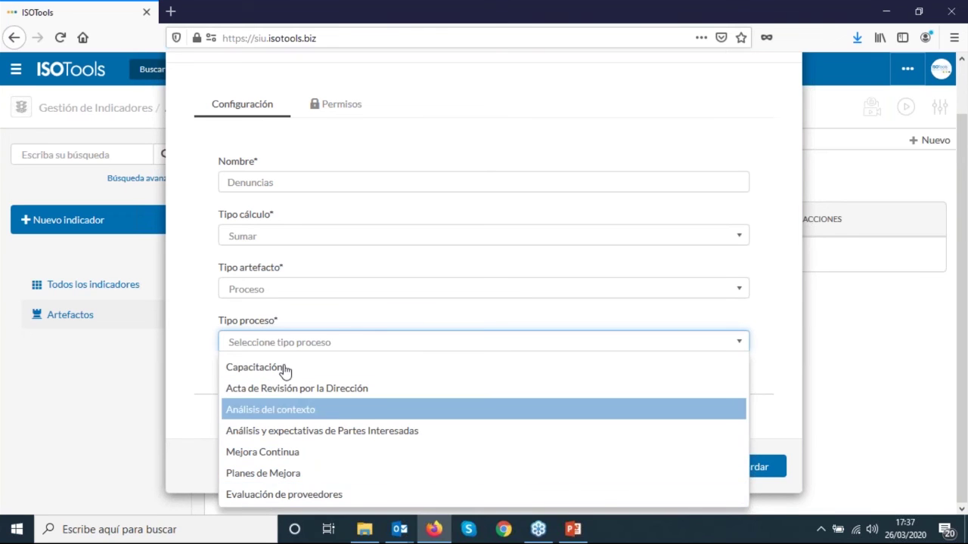
left_click(275, 452)
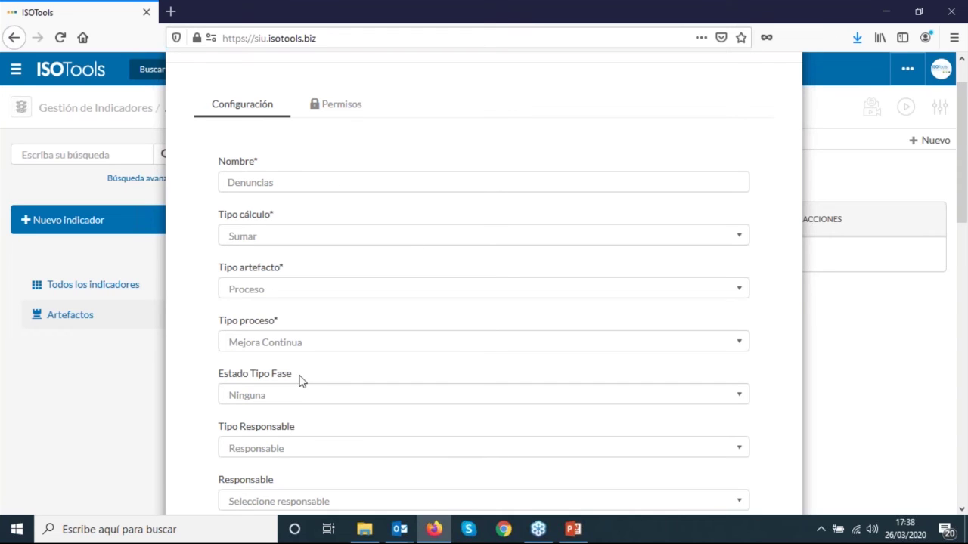
Review the artefact's filter fields and add Satisfactorio from Evaluación Final to Campos tipo opciones.
left_click_drag(288, 186, 176, 177)
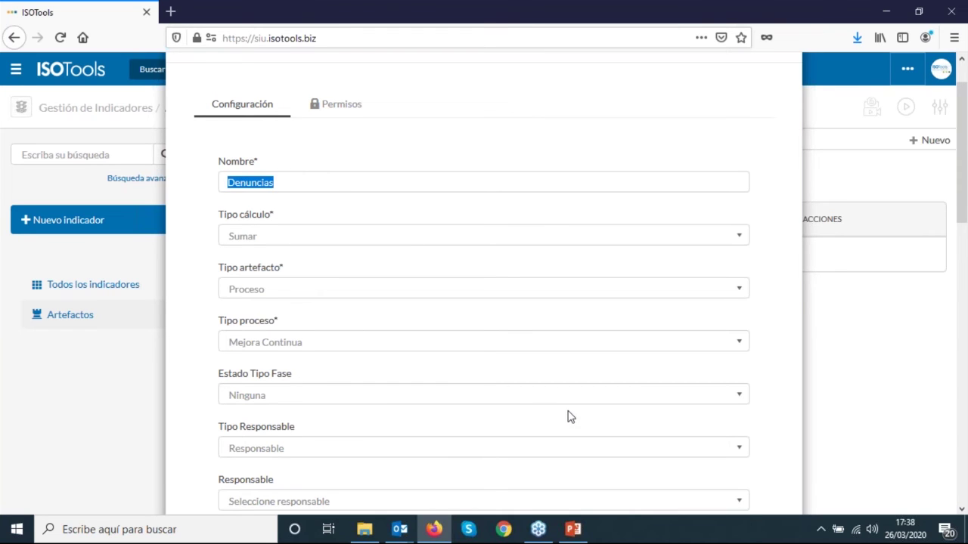
scroll(570, 417, "down", 5)
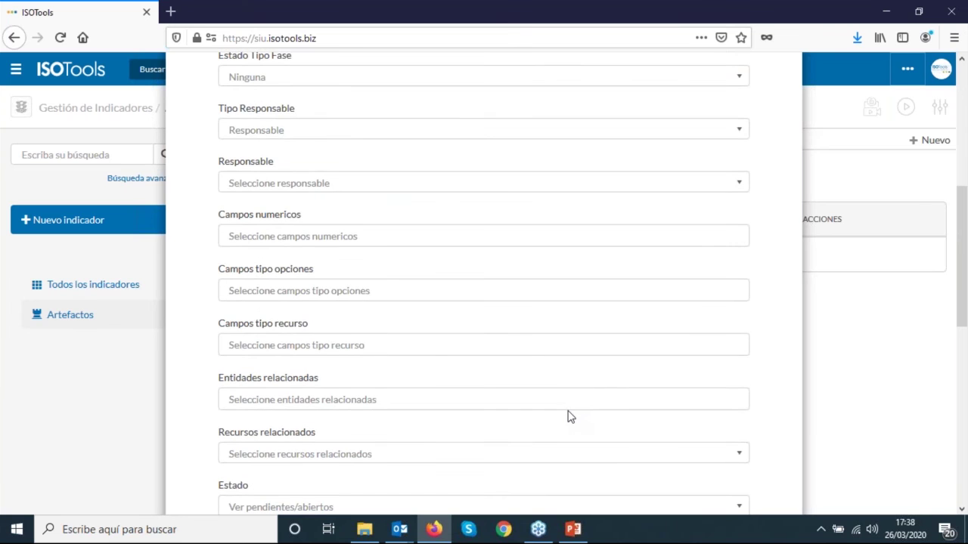
scroll(570, 416, "down", 1)
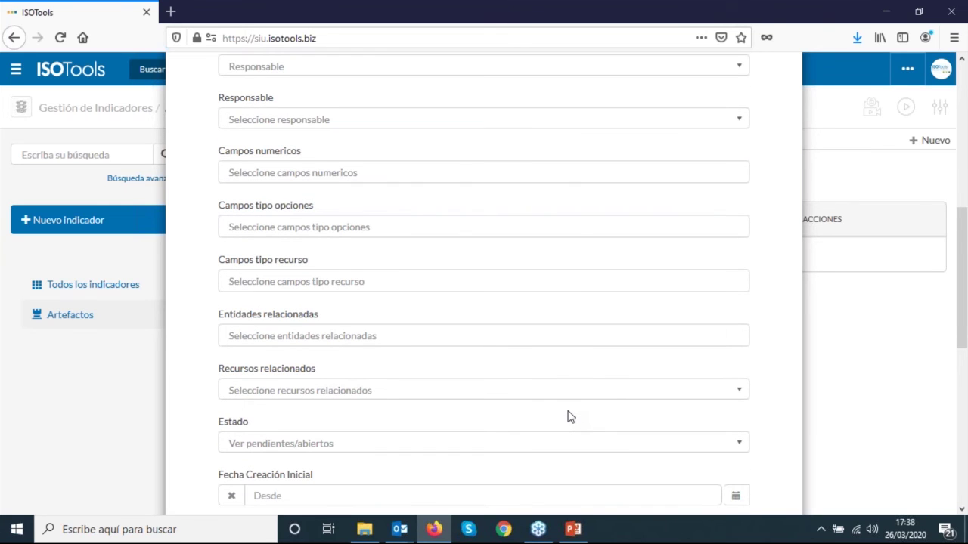
scroll(570, 416, "down", 1)
scroll(570, 417, "up", 1)
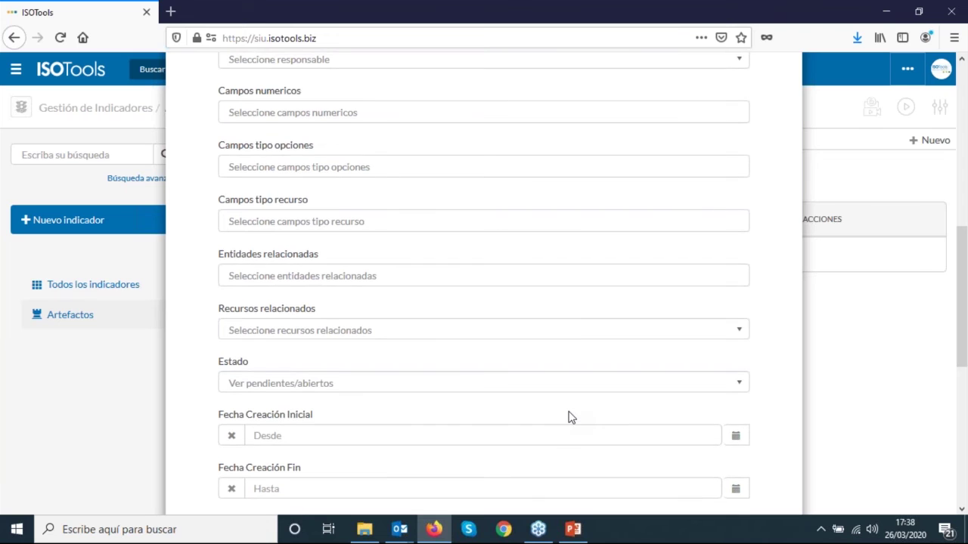
left_click(289, 228)
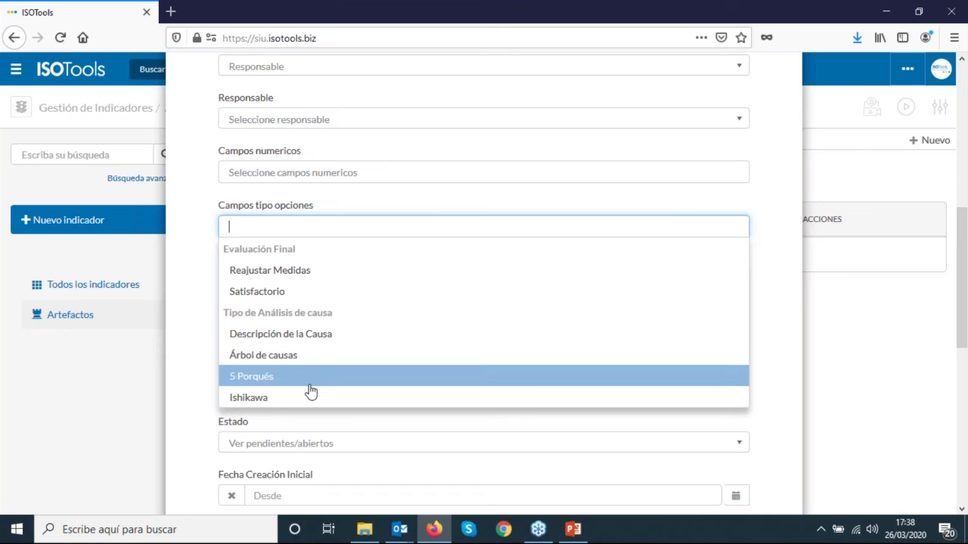
left_click(296, 295)
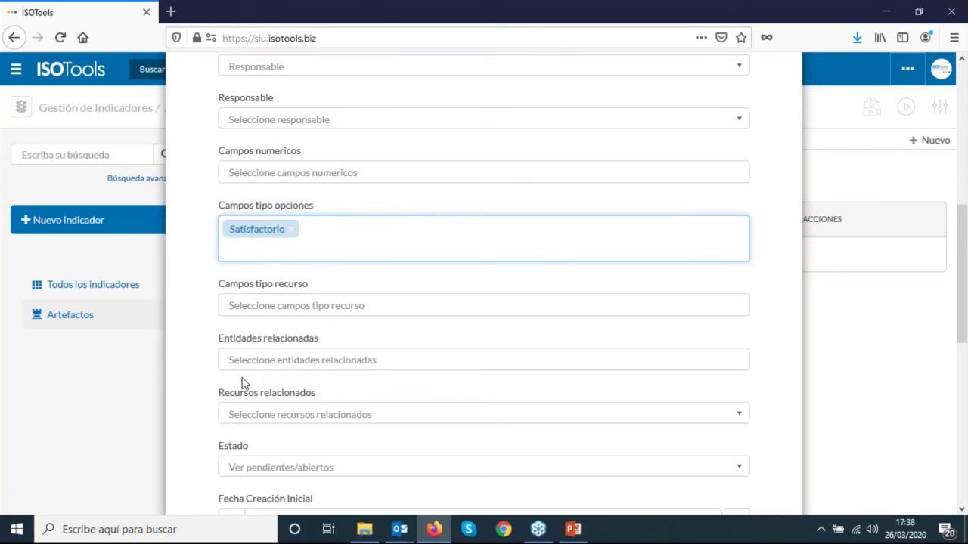
left_click(198, 271)
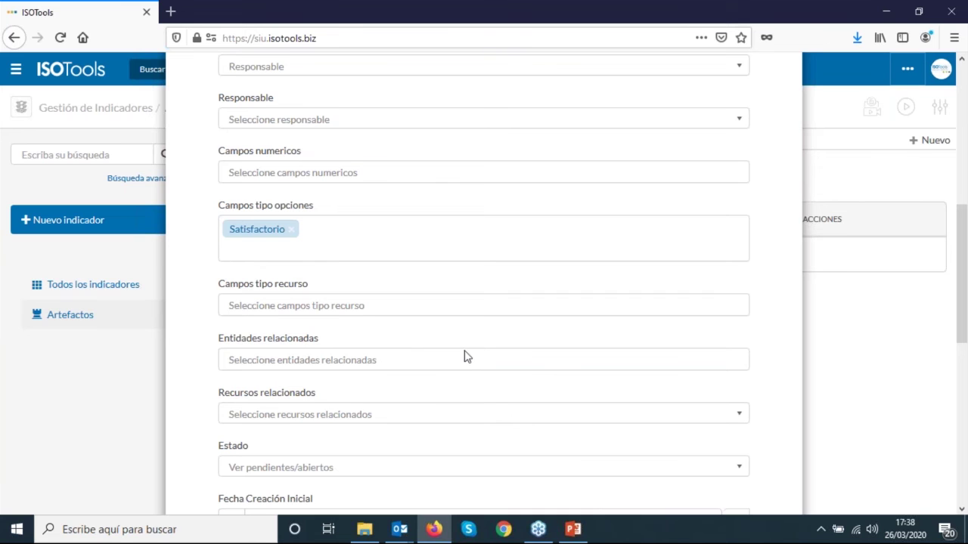
Close the Denuncias artefact format without saving it and return to the list of all indicators.
scroll(464, 356, "up", 6)
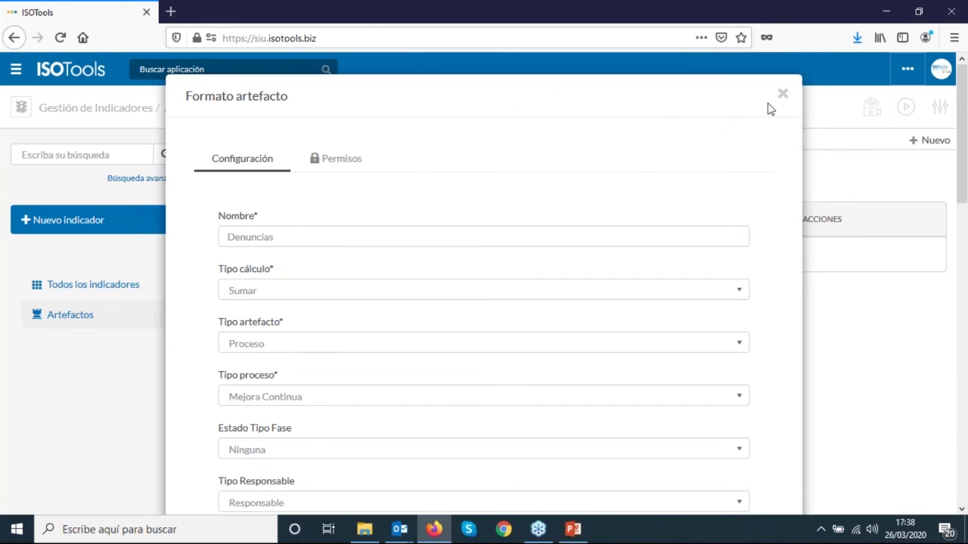
left_click(782, 95)
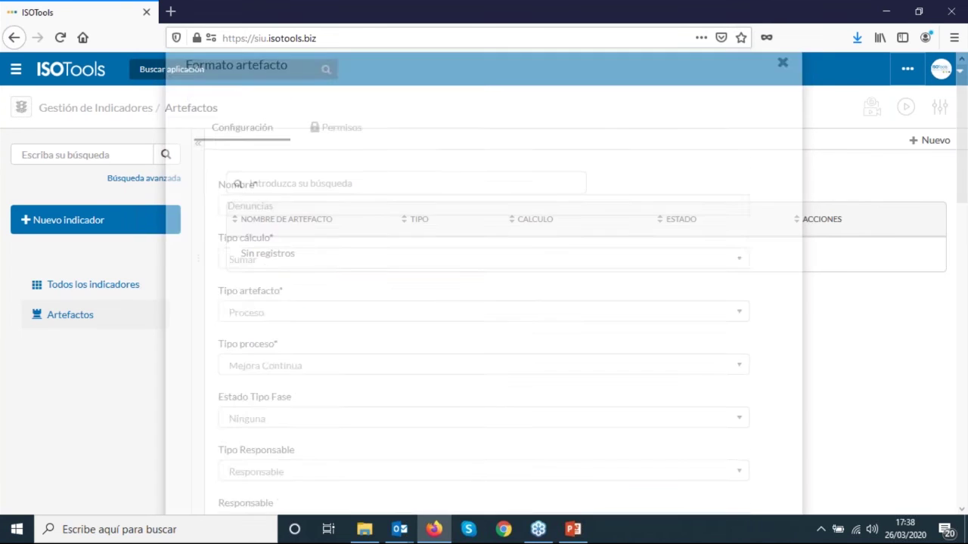
left_click(93, 286)
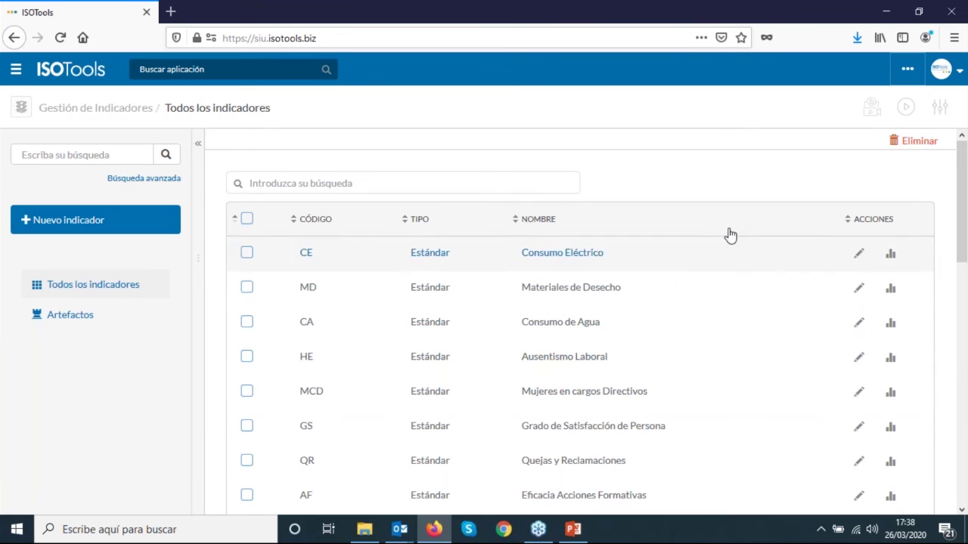
Open the tracking view of the Mujeres en cargos Directivos indicator, collapse the side panel and review the Corporativo charts.
left_click(891, 392)
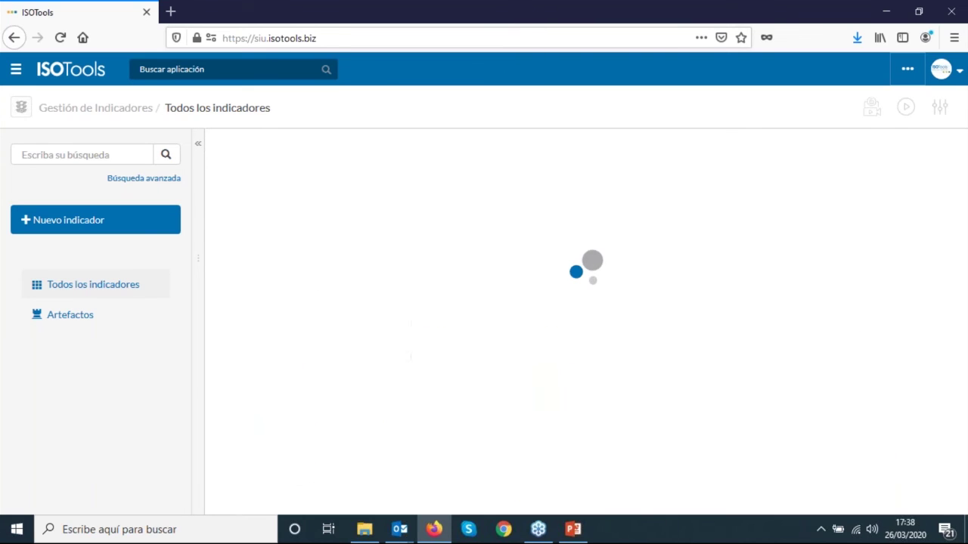
left_click(198, 145)
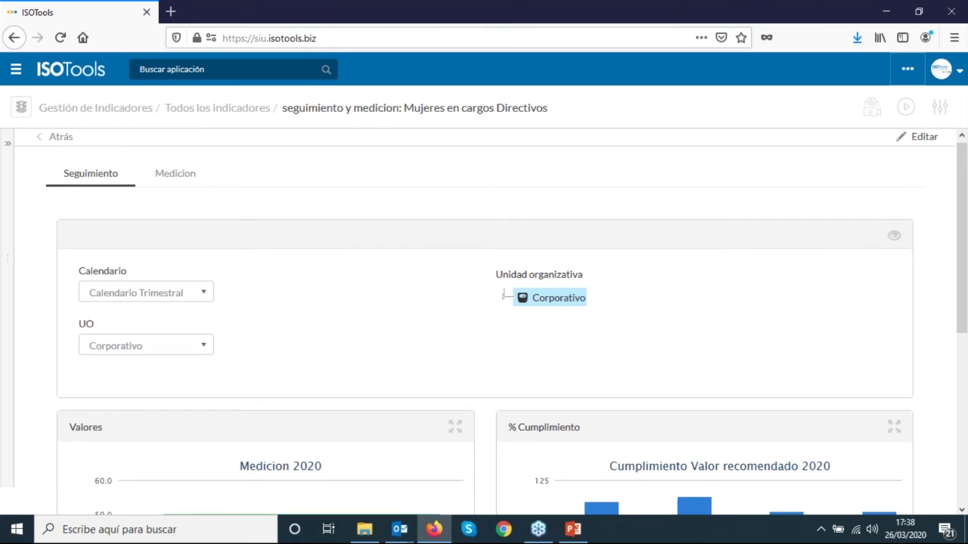
scroll(348, 317, "down", 3)
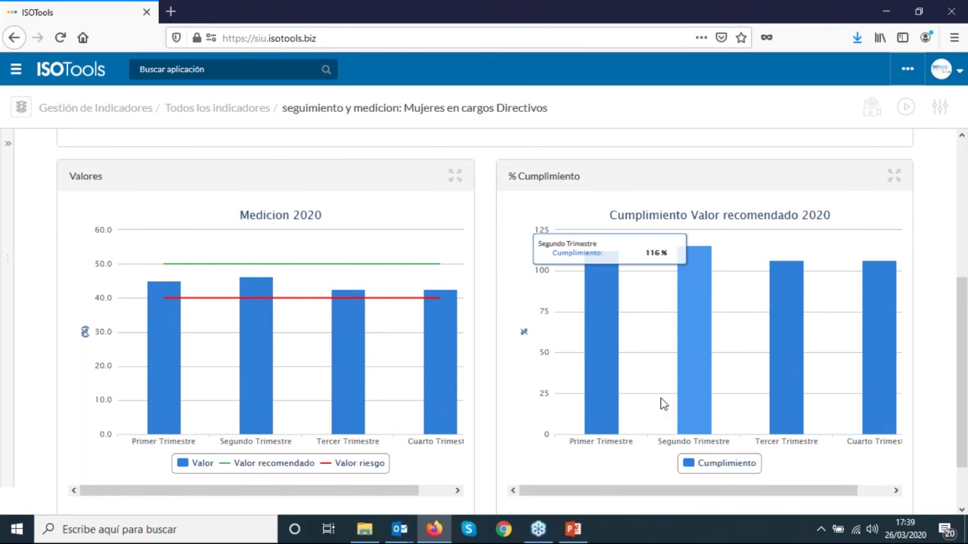
scroll(682, 404, "up", 5)
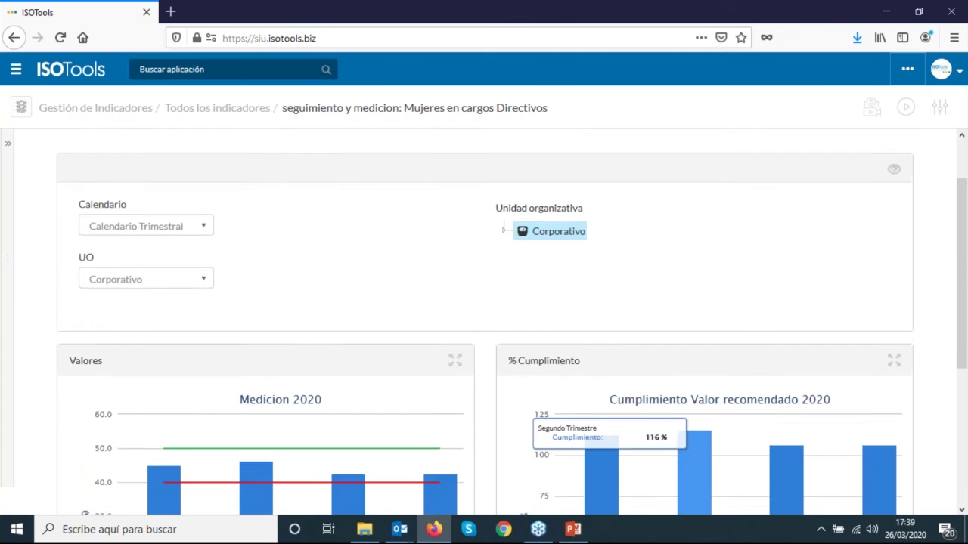
Expand the Corporativo organisational unit to list its delegations and examine the quarterly Valores and % Cumplimiento charts.
left_click(505, 236)
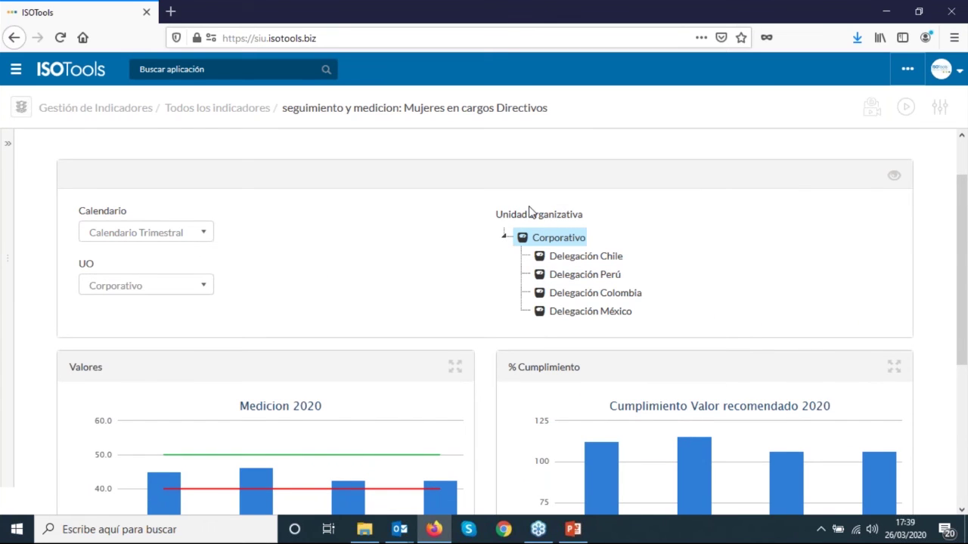
scroll(719, 272, "down", 2)
scroll(648, 359, "down", 1)
scroll(413, 259, "down", 1)
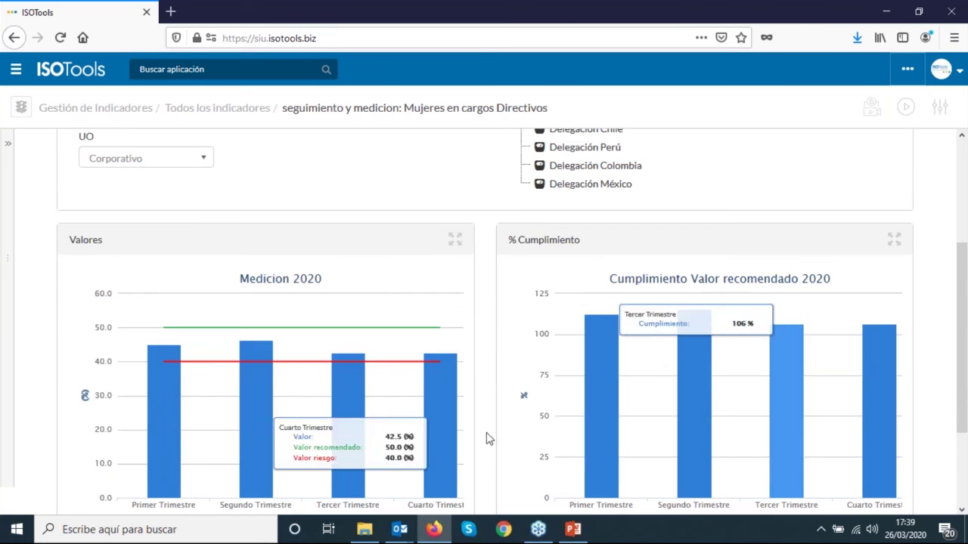
Switch the indicator's organisational unit to Delegación Colombia and examine its quarterly values and compliance charts.
scroll(486, 431, "up", 2)
left_click(595, 229)
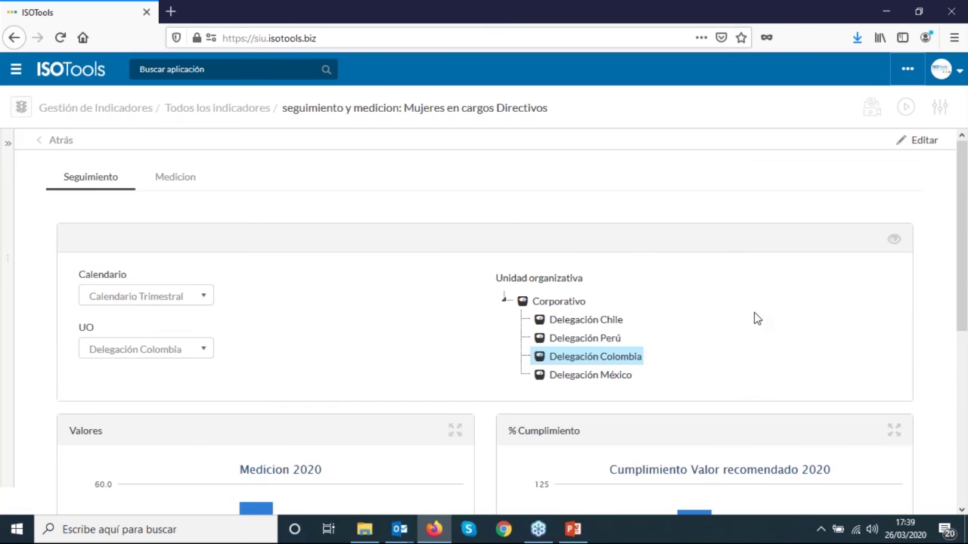
scroll(541, 384, "down", 1)
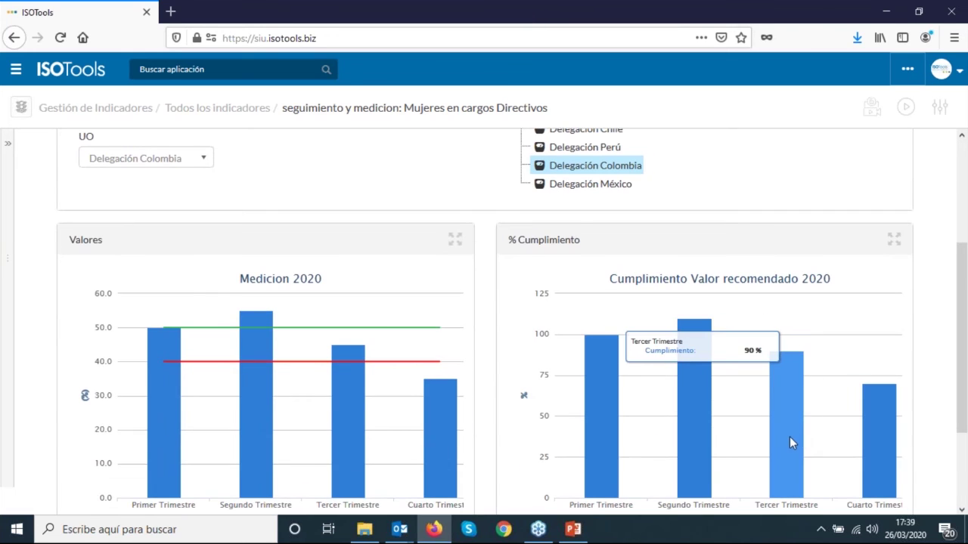
scroll(633, 332, "up", 3)
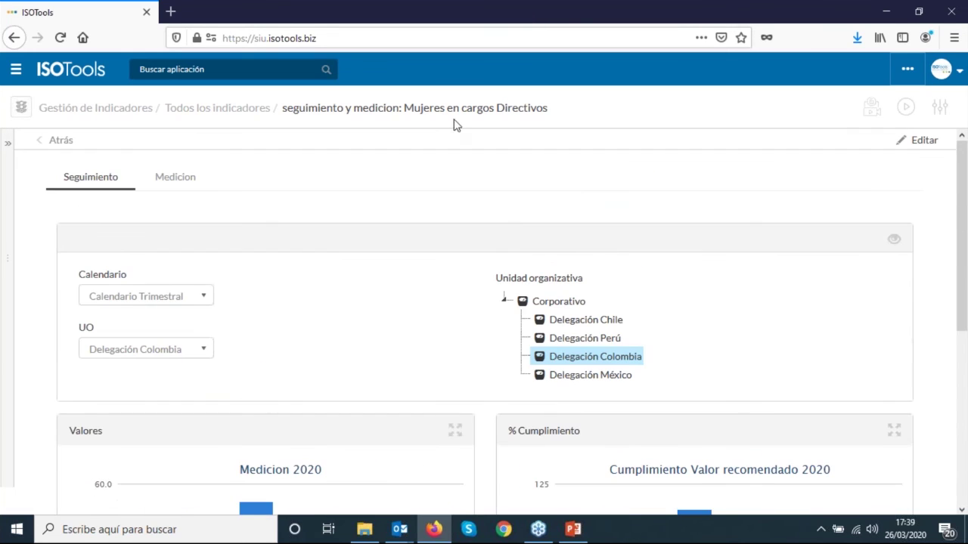
scroll(626, 281, "down", 4)
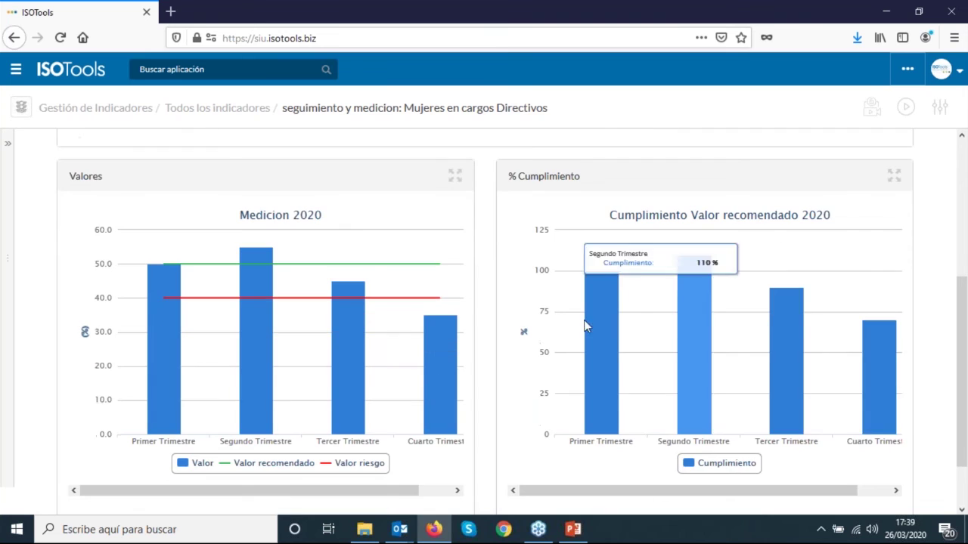
scroll(828, 371, "up", 1)
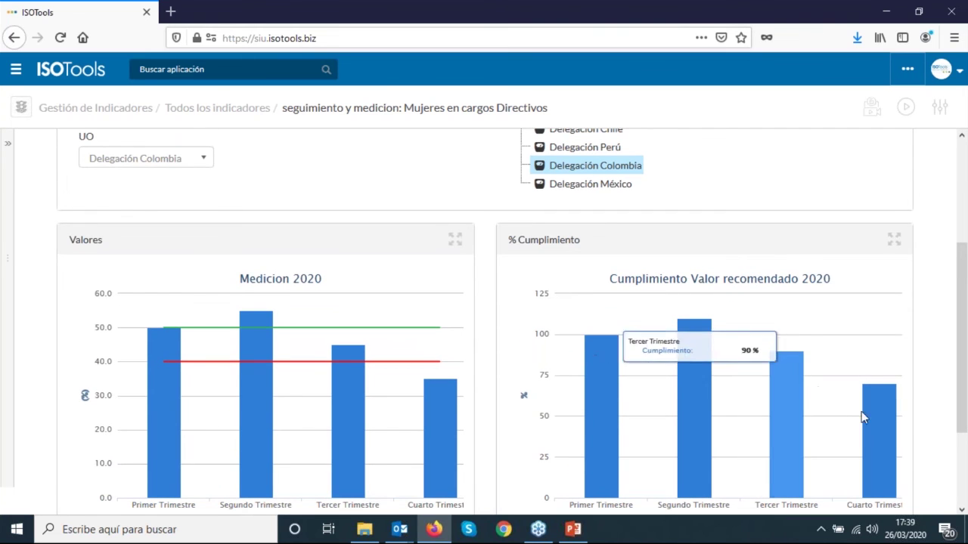
mouse_move(871, 421)
Switch the indicator's organisational unit to Delegación México and examine its quarterly values and compliance charts.
left_click(586, 185)
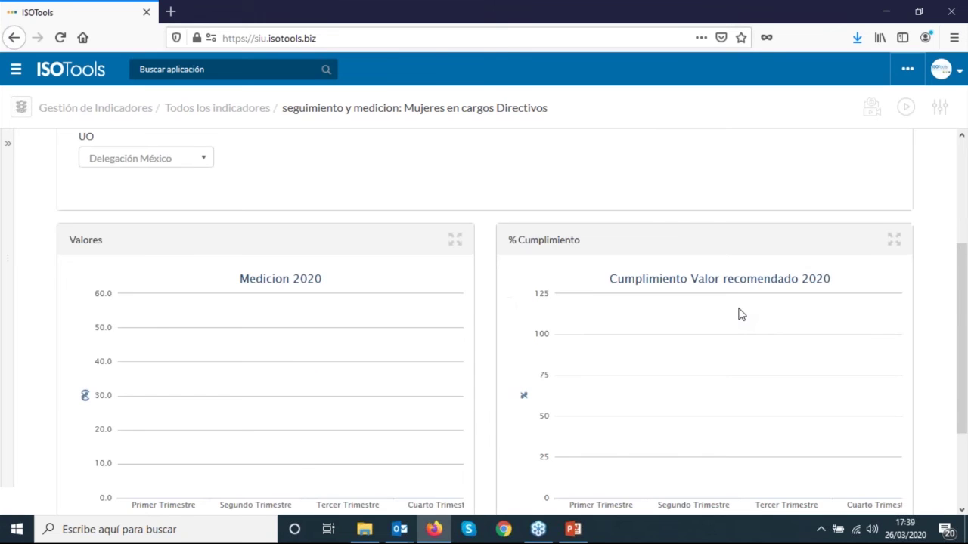
scroll(748, 295, "down", 3)
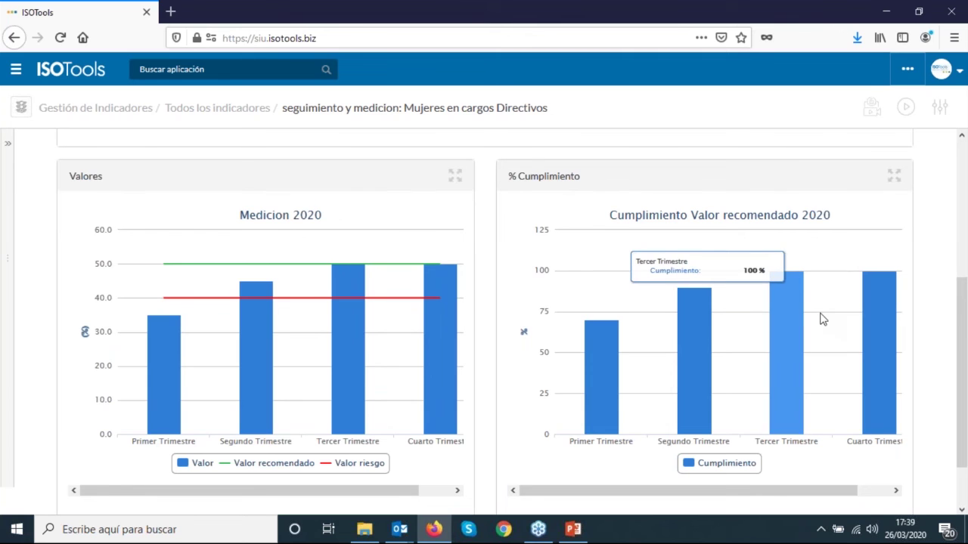
scroll(823, 319, "up", 3)
scroll(817, 313, "down", 1)
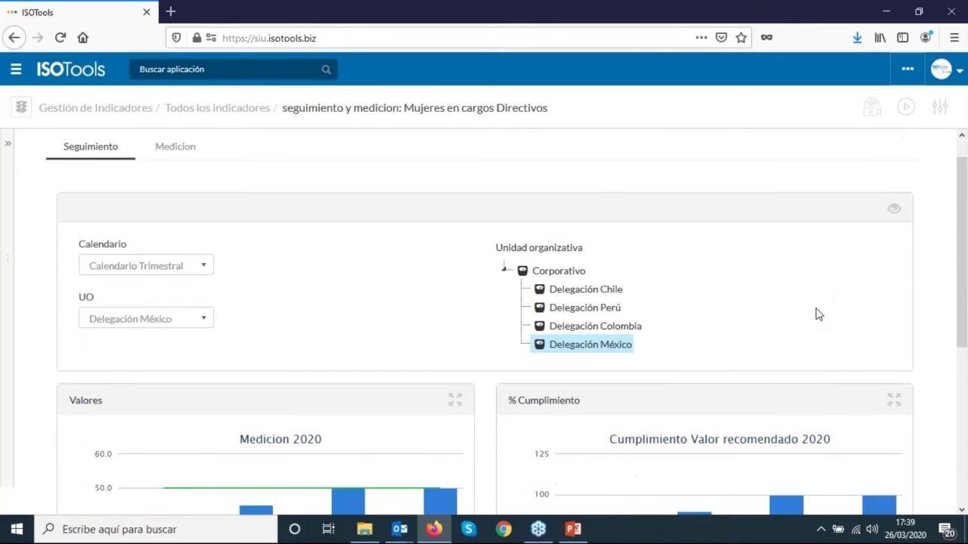
scroll(840, 320, "down", 2)
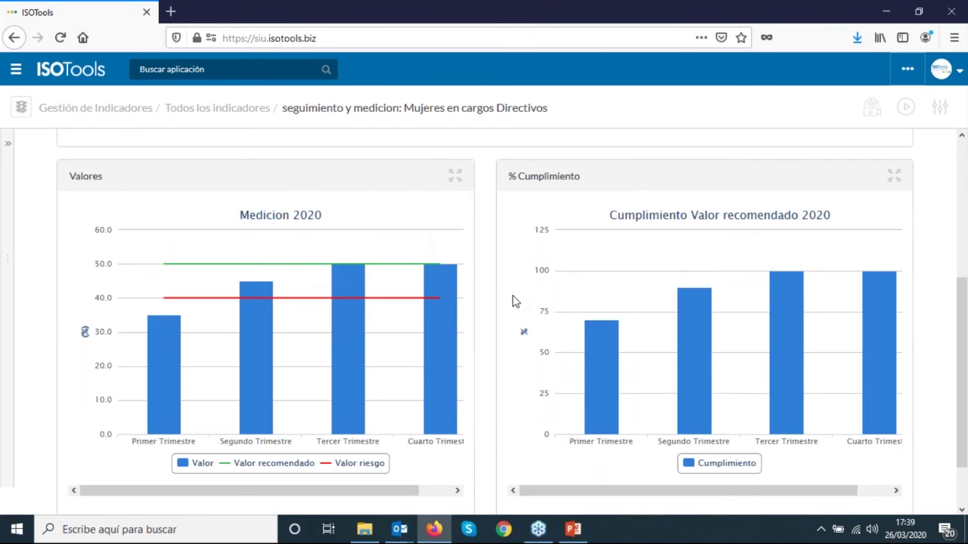
scroll(512, 302, "up", 5)
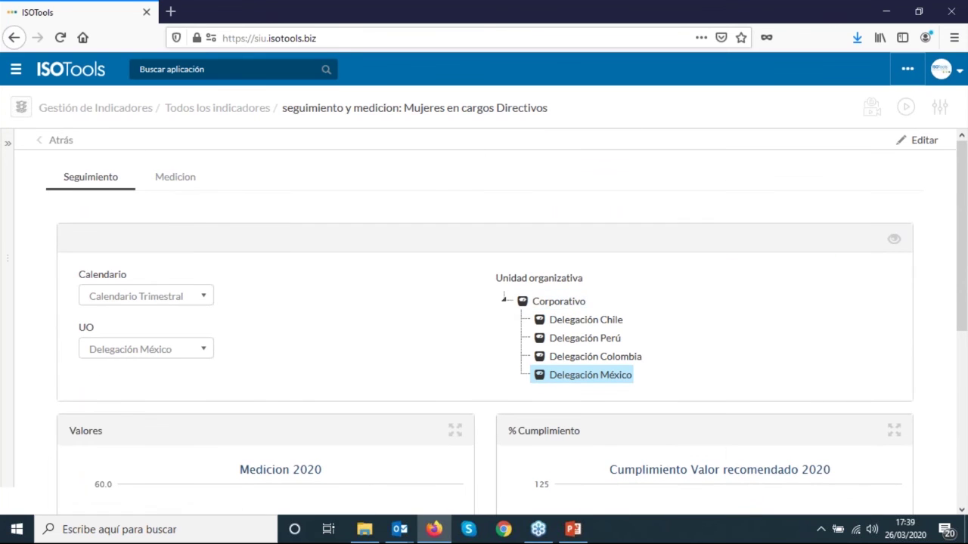
Return the indicator's organisational unit to Corporativo and review the aggregated quarterly charts with the delegations listed.
left_click(578, 307)
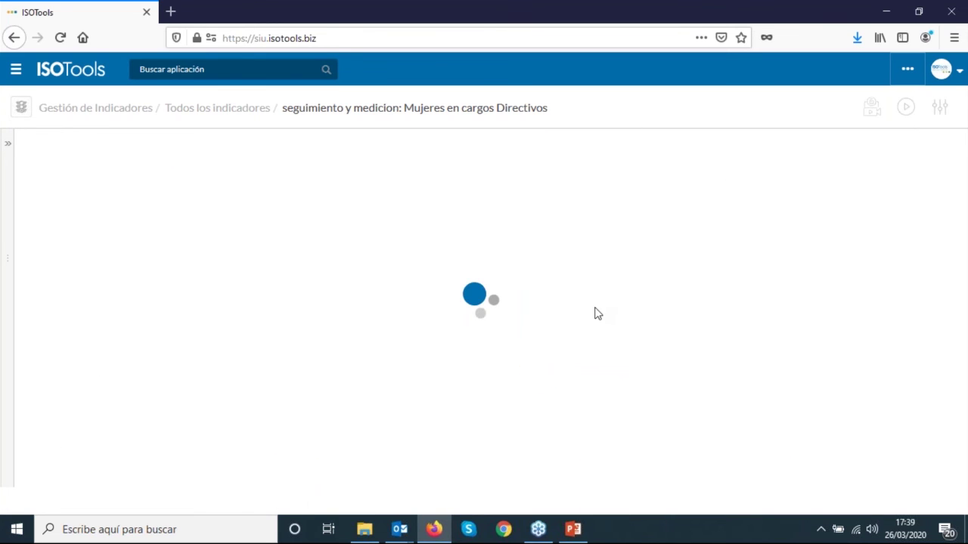
scroll(559, 265, "down", 1)
left_click(503, 173)
scroll(586, 253, "down", 2)
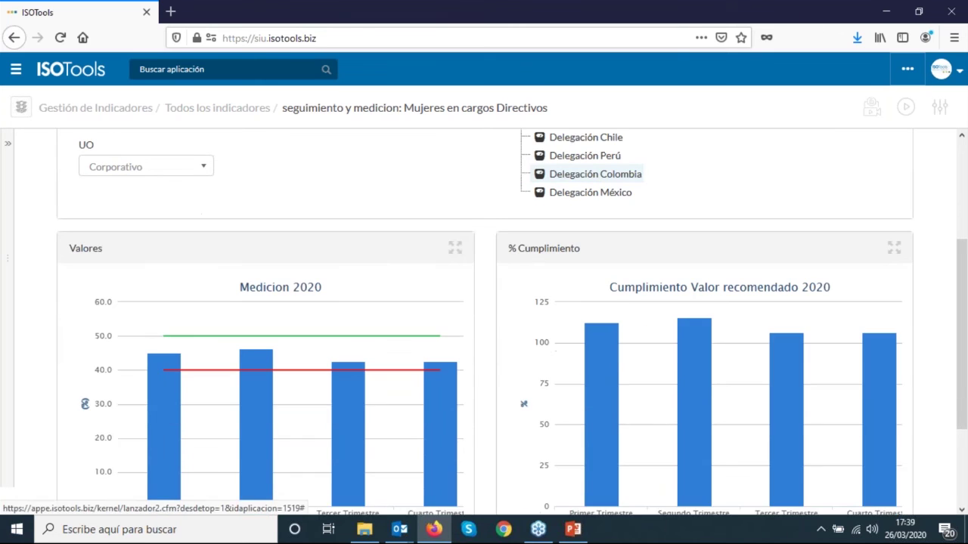
scroll(581, 272, "up", 5)
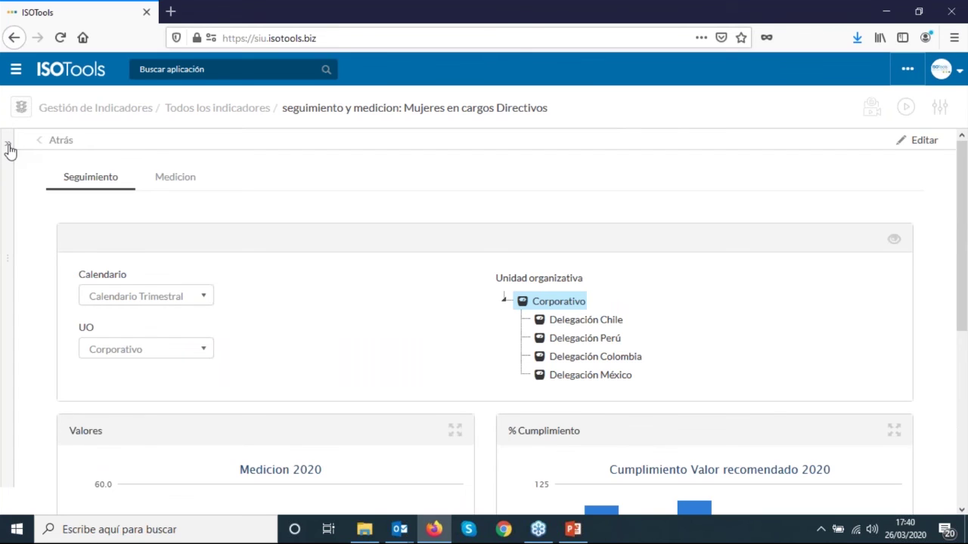
Find the Dashboard application by searching for "das" and open it.
left_click(208, 69)
type("das")
key("Return")
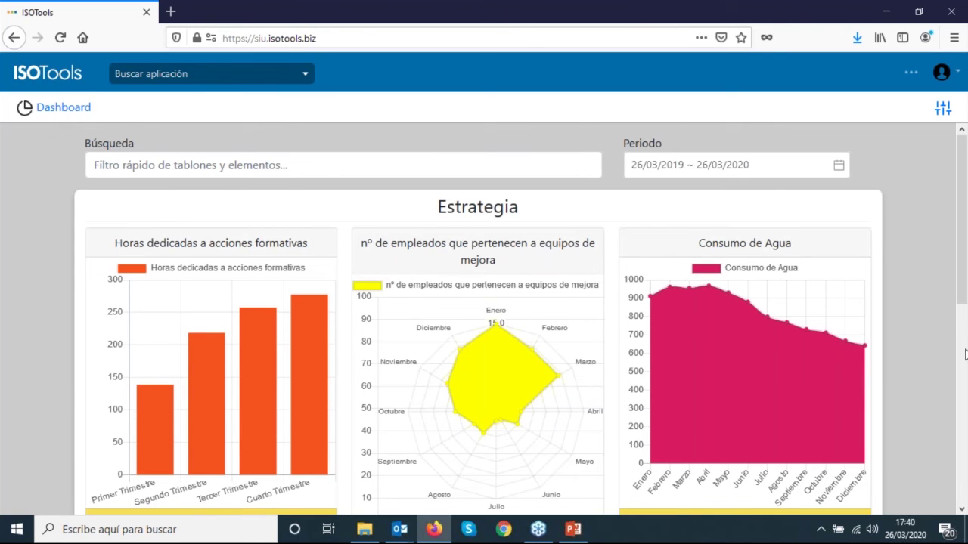
Review the indicator charts on the Estrategia and Rendimiento Estratégico y Operativo boards of the dashboard.
scroll(963, 325, "down", 1)
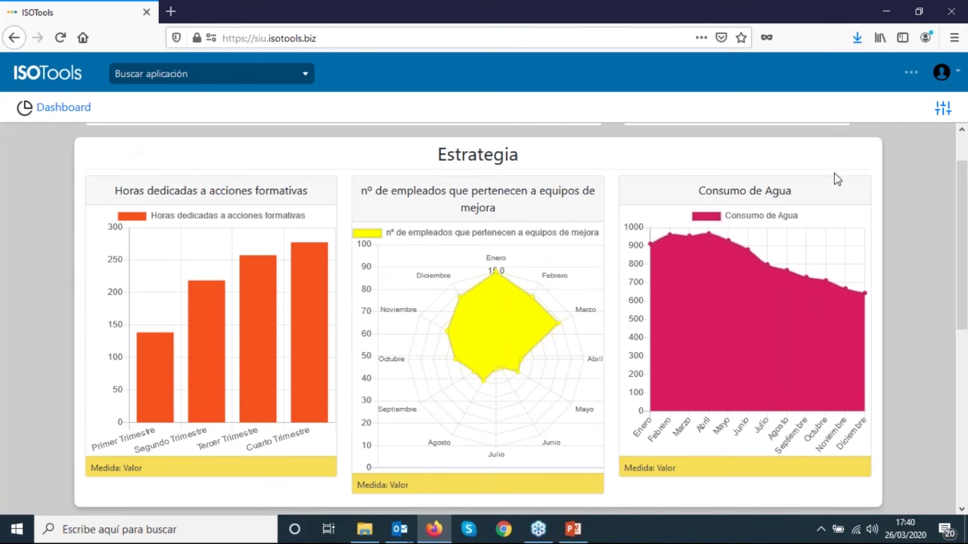
left_click_drag(962, 321, 962, 324)
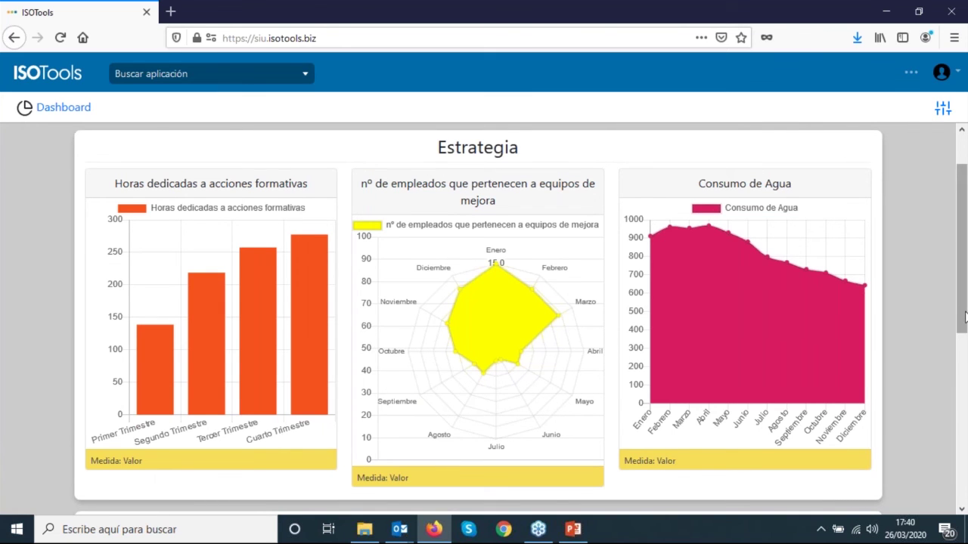
scroll(940, 460, "down", 3)
scroll(939, 460, "down", 7)
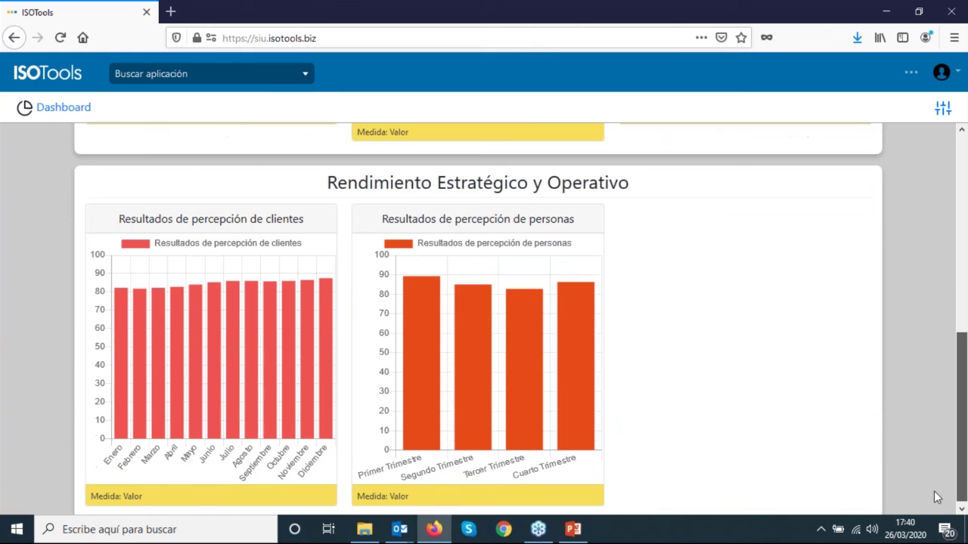